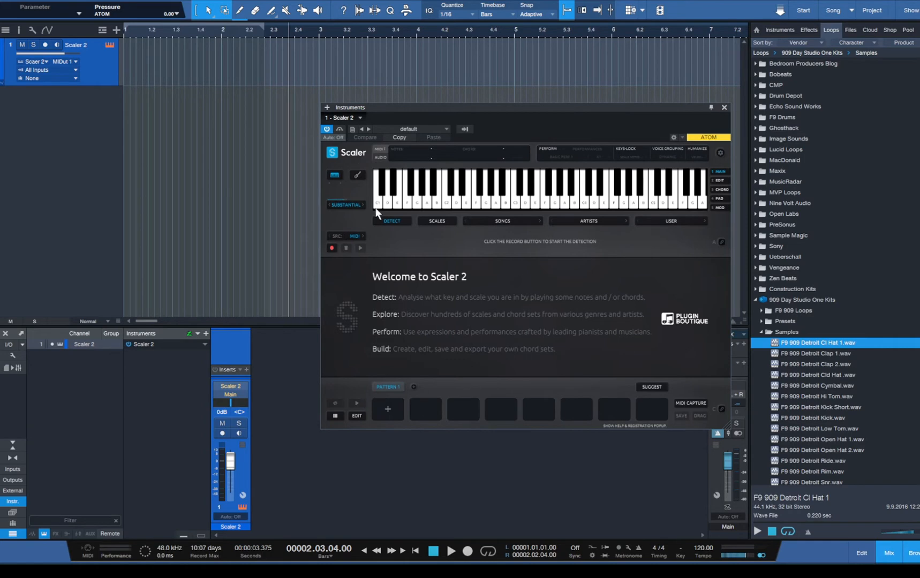
Step: View the Scaler 2 plug-in credits and list the available instruments in the browser
{"action": "left_click", "coordinate": [332, 155]}
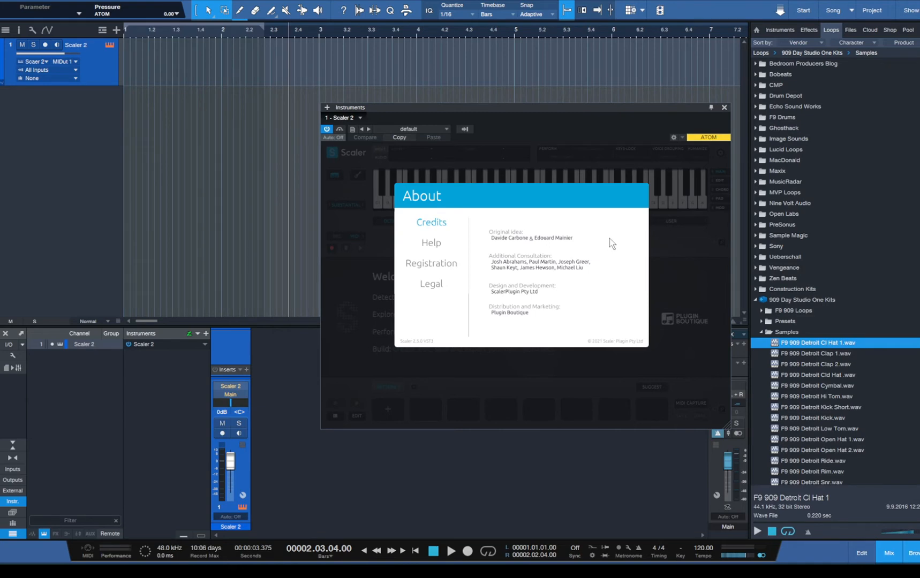
{"action": "left_click", "coordinate": [367, 221]}
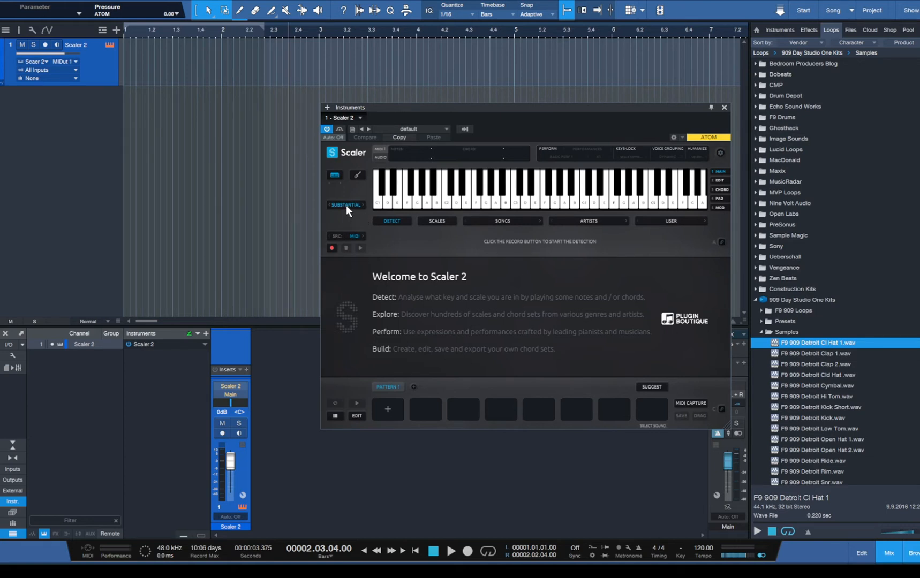
{"action": "left_click", "coordinate": [478, 205]}
{"action": "left_click_drag", "start_coordinate": [478, 205], "coordinate": [508, 205]}
{"action": "left_click", "coordinate": [779, 30]}
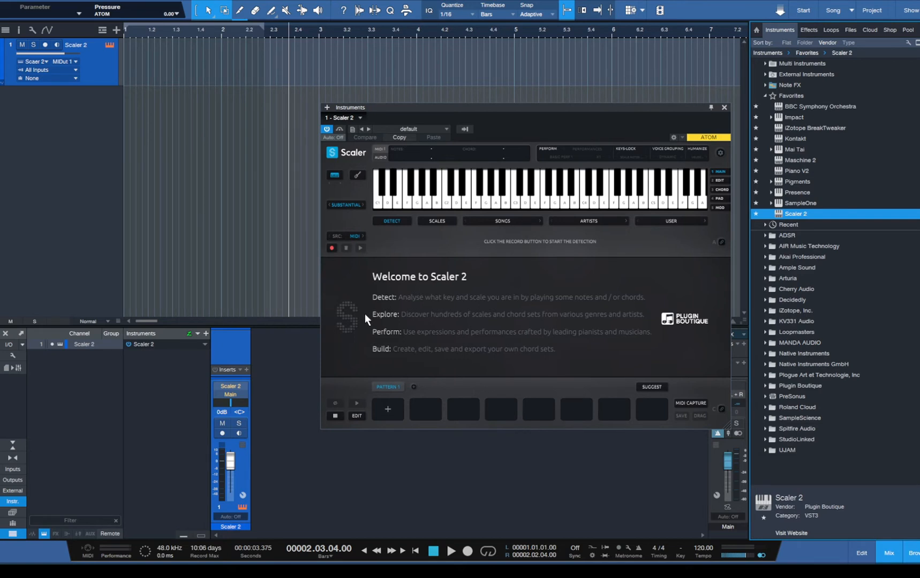
Step: Audition a range of single notes on Scaler's on-screen keyboard
{"action": "left_click", "coordinate": [496, 196]}
{"action": "left_click", "coordinate": [510, 208]}
{"action": "left_click", "coordinate": [518, 201]}
{"action": "left_click", "coordinate": [538, 200]}
{"action": "left_click", "coordinate": [526, 201]}
{"action": "left_click", "coordinate": [507, 201]}
{"action": "left_click", "coordinate": [469, 201]}
{"action": "left_click", "coordinate": [486, 201]}
{"action": "left_click", "coordinate": [516, 203]}
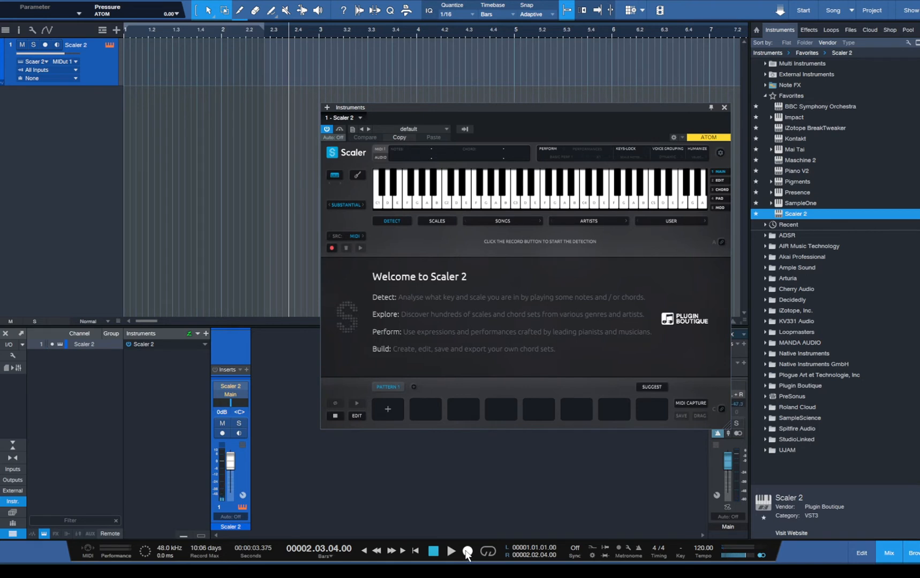
Step: Arm the Scaler 2 track and try to record notes played on Scaler's on-screen keyboard
{"action": "left_click", "coordinate": [467, 555]}
{"action": "left_click", "coordinate": [457, 204]}
{"action": "left_click", "coordinate": [475, 202]}
{"action": "left_click", "coordinate": [497, 201]}
{"action": "left_click", "coordinate": [433, 551]}
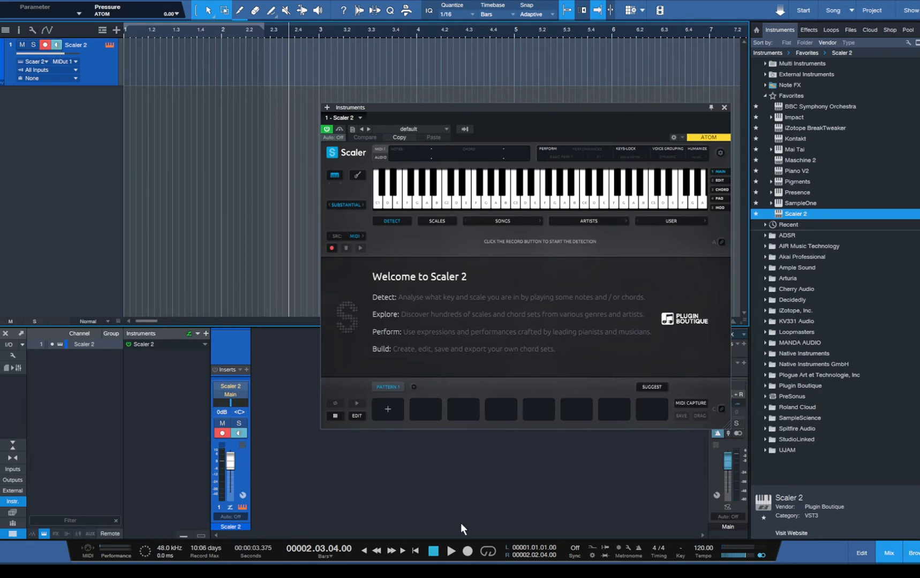
{"action": "left_click", "coordinate": [468, 554]}
{"action": "left_click", "coordinate": [487, 204]}
{"action": "left_click", "coordinate": [507, 203]}
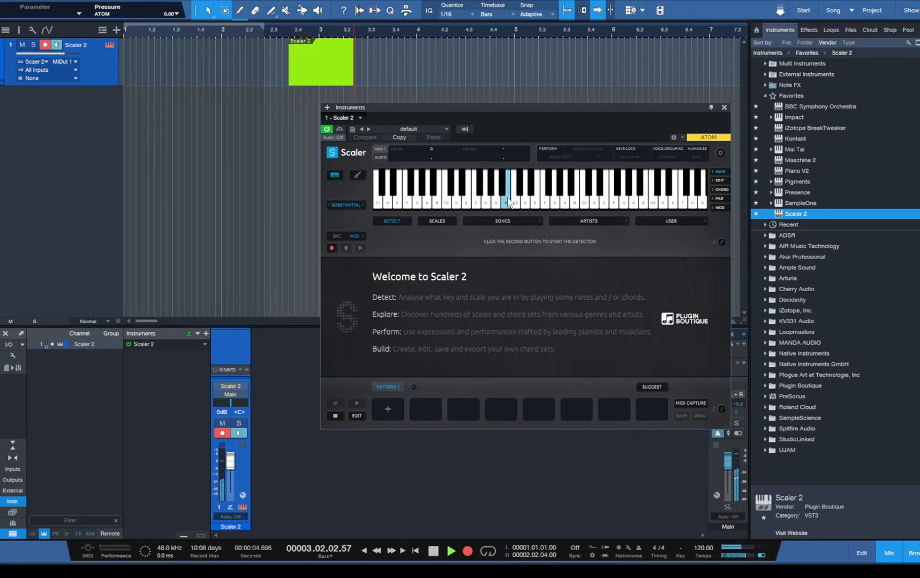
{"action": "left_click", "coordinate": [528, 203]}
{"action": "left_click", "coordinate": [559, 188]}
{"action": "left_click_drag", "start_coordinate": [559, 197], "coordinate": [502, 187]}
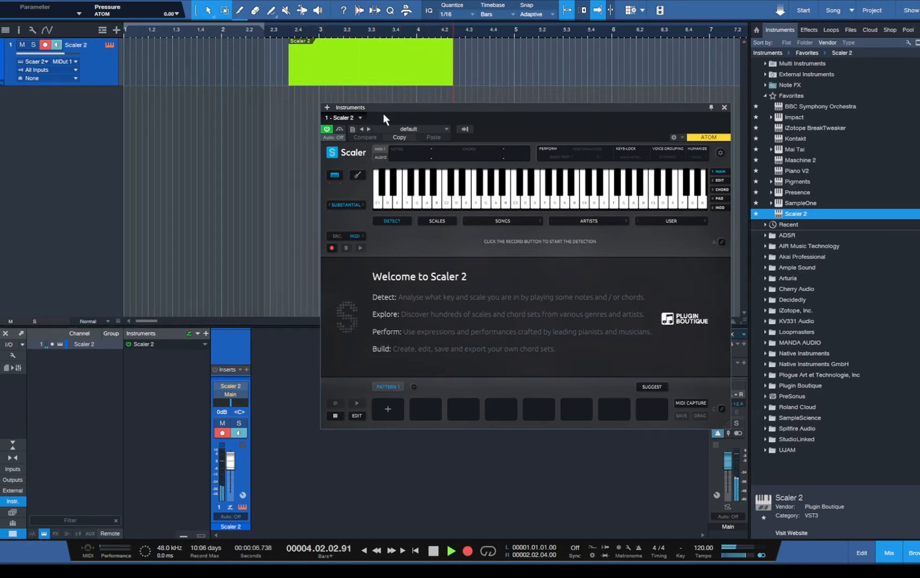
{"action": "key", "text": "space"}
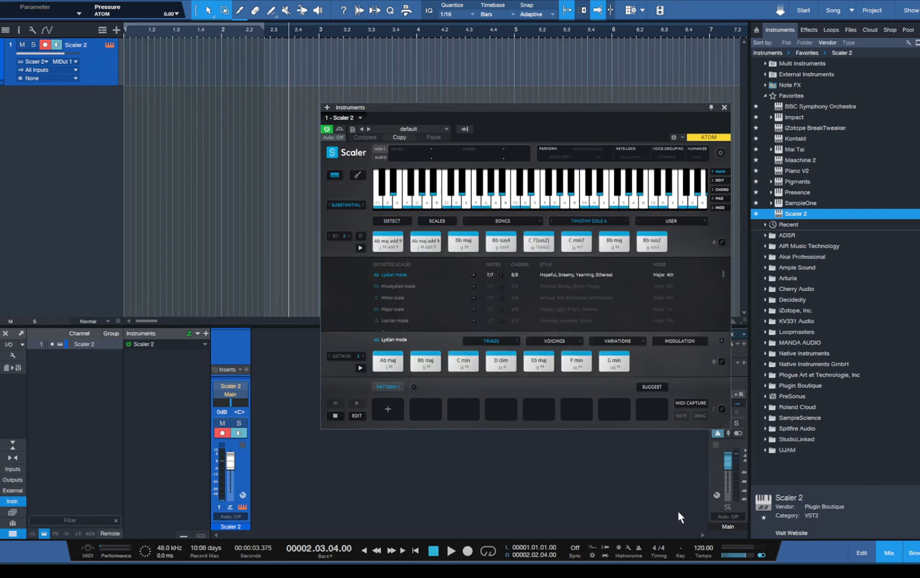
Step: Audition the first Ab maj add 9 chord and add all eight chords of the artist set to Pattern 1
{"action": "left_click", "coordinate": [388, 242]}
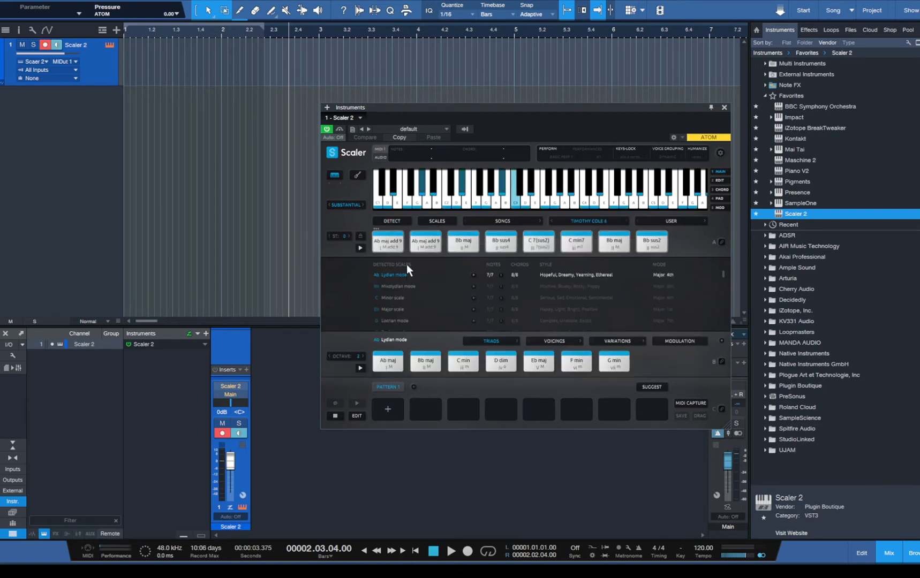
{"action": "left_click_drag", "start_coordinate": [407, 265], "coordinate": [508, 290]}
{"action": "left_click", "coordinate": [358, 404]}
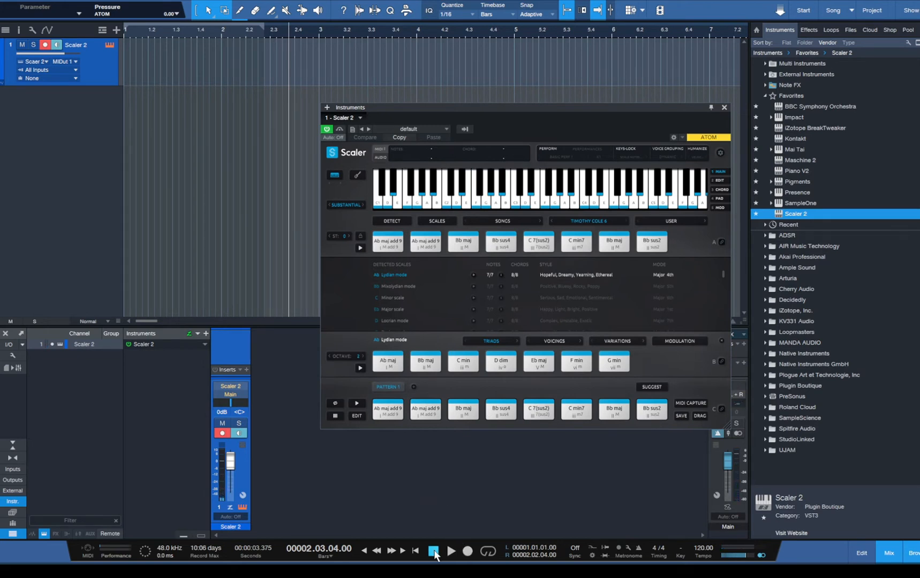
Step: Try to record the Pattern 1 chords from the song start by triggering them directly in Scaler
{"action": "left_click", "coordinate": [417, 552]}
{"action": "left_click", "coordinate": [468, 551]}
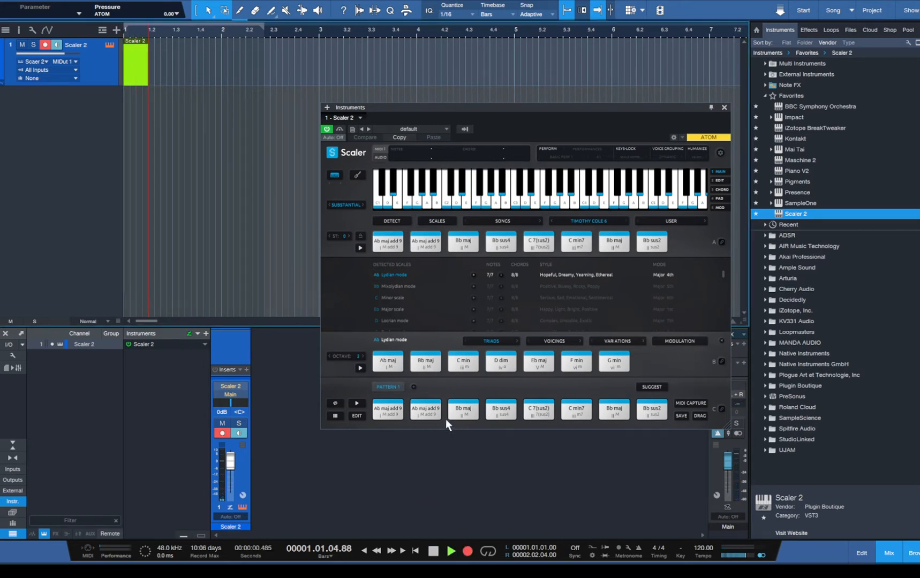
{"action": "left_click", "coordinate": [428, 412]}
{"action": "left_click", "coordinate": [465, 411]}
{"action": "left_click", "coordinate": [504, 413]}
{"action": "left_click", "coordinate": [533, 414]}
{"action": "left_click", "coordinate": [506, 412]}
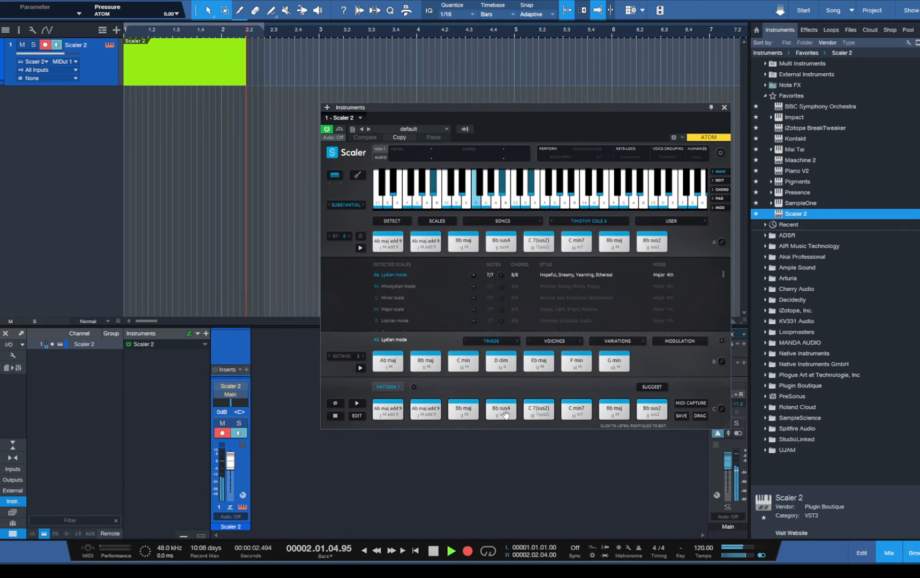
{"action": "left_click", "coordinate": [474, 410]}
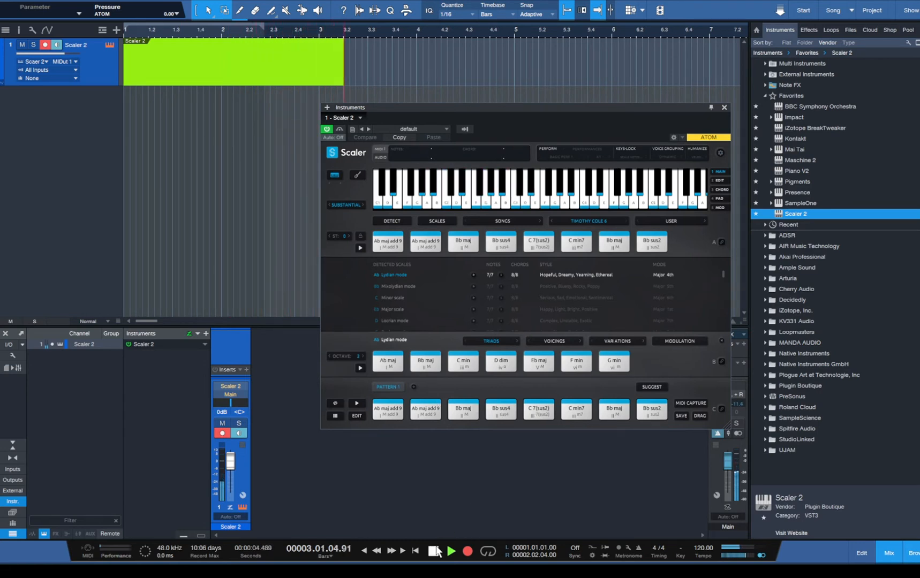
{"action": "left_click", "coordinate": [434, 551]}
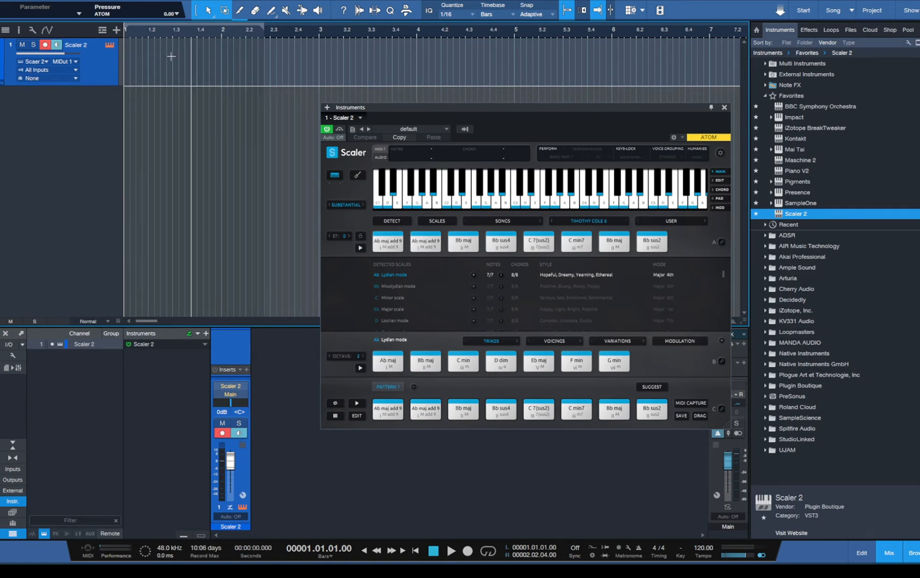
Step: Try Scaler 2 as the track's MIDI input, play a test note on its keyboard and silence it with MIDI Panic
{"action": "left_click", "coordinate": [31, 71]}
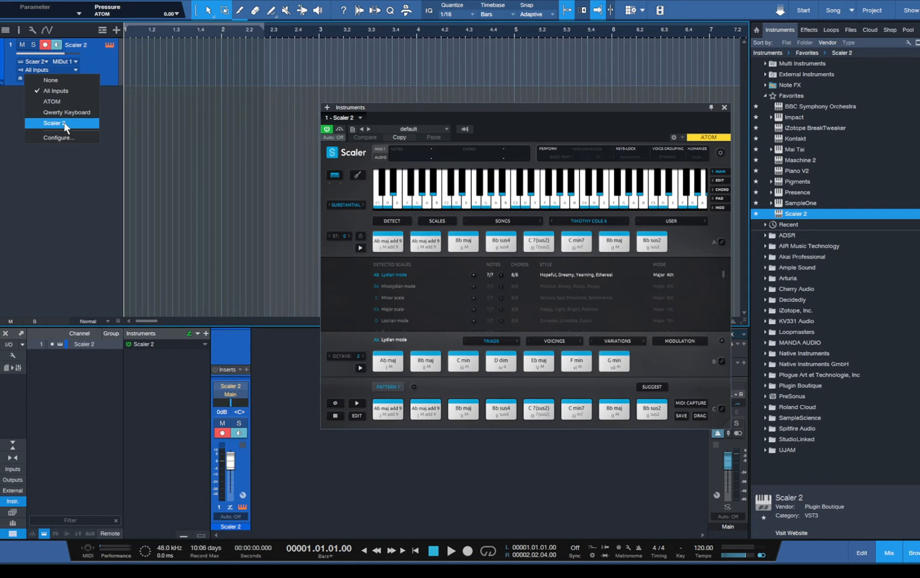
{"action": "left_click", "coordinate": [64, 124]}
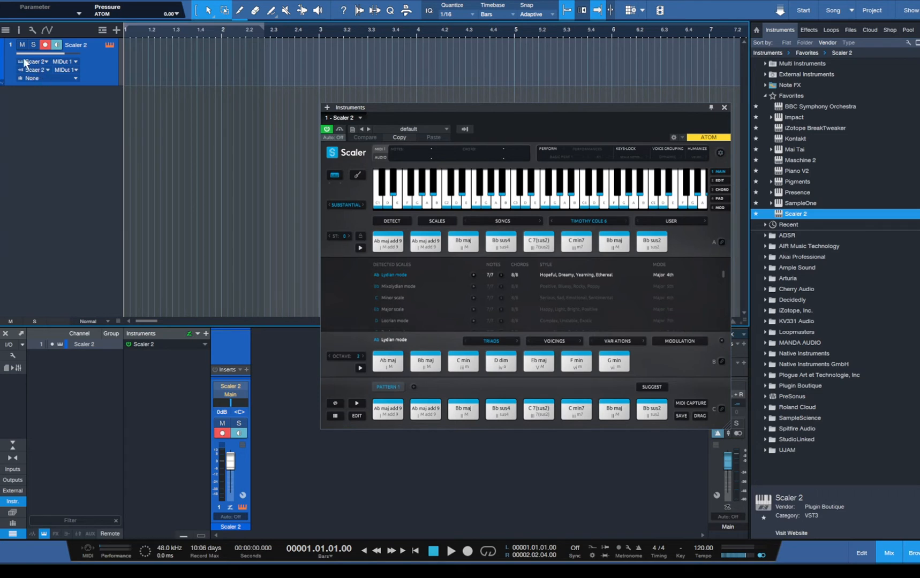
{"action": "left_click", "coordinate": [505, 209]}
{"action": "left_click", "coordinate": [505, 204]}
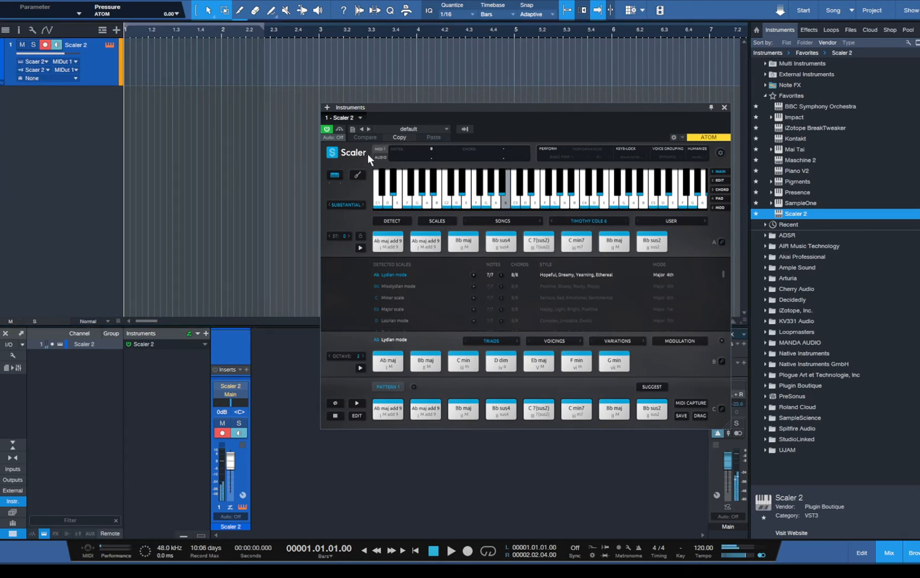
{"action": "left_click", "coordinate": [382, 153]}
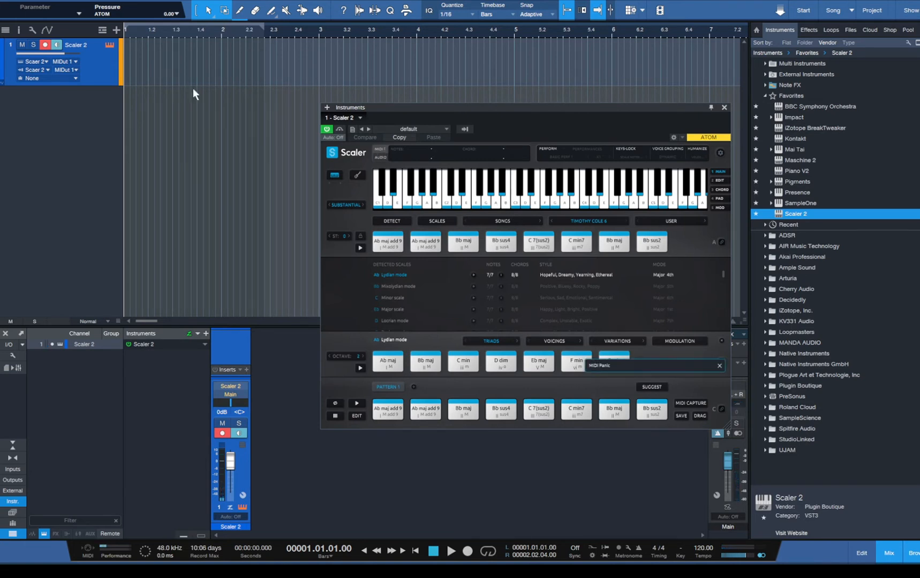
Step: Set the Scaler 2 track's MIDI input to ATOM
{"action": "left_click", "coordinate": [48, 70]}
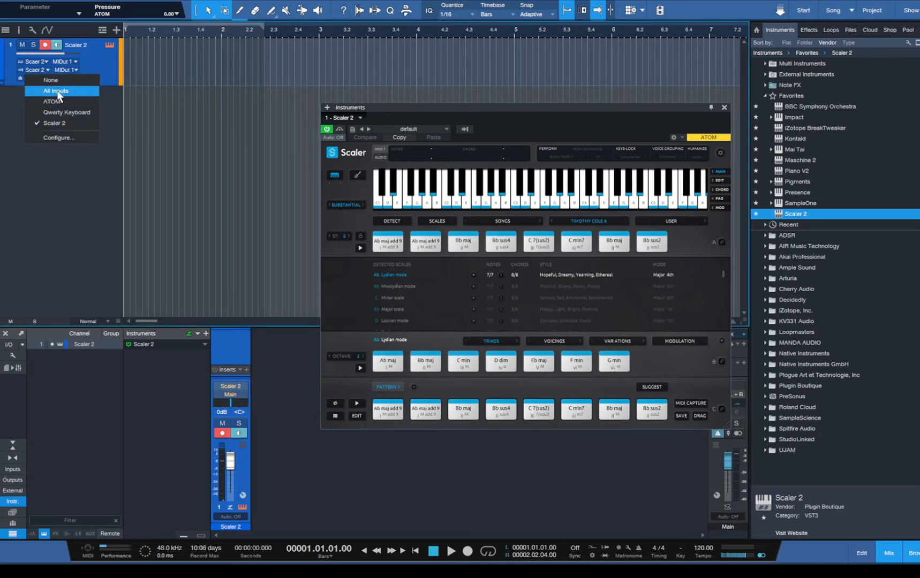
{"action": "left_click", "coordinate": [58, 92]}
{"action": "left_click", "coordinate": [77, 70]}
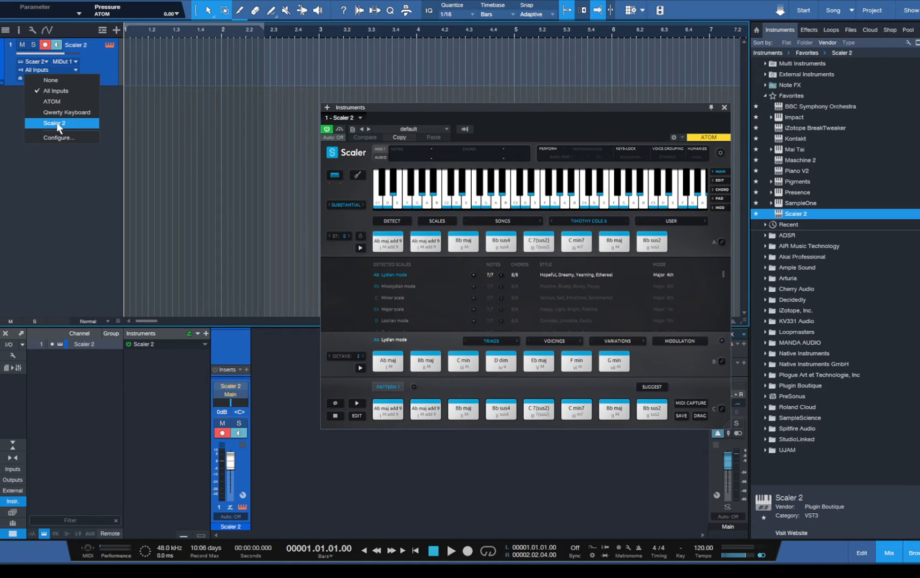
{"action": "left_click", "coordinate": [60, 102]}
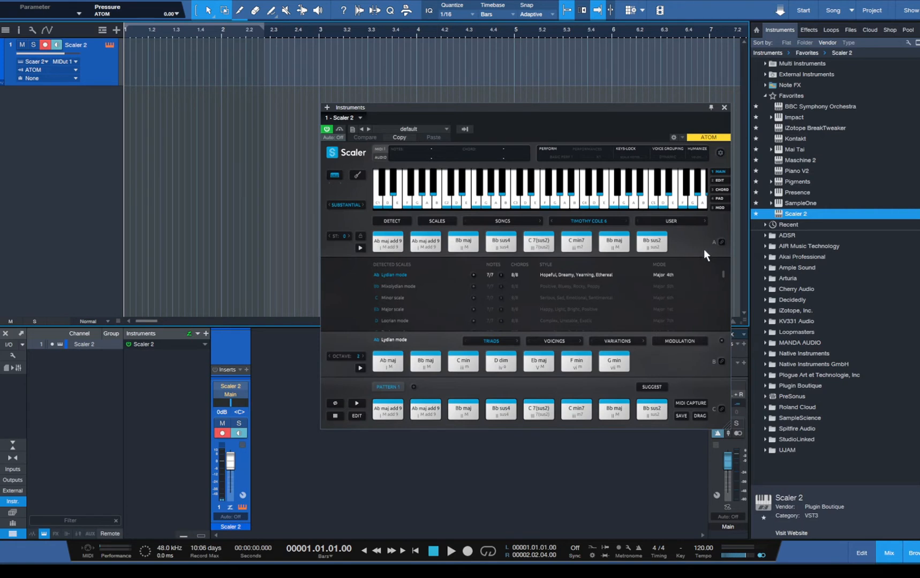
Step: Bind incoming MIDI notes to the Pattern 1 chords and record about two bars from the controller on the Scaler 2 track
{"action": "left_click", "coordinate": [721, 410]}
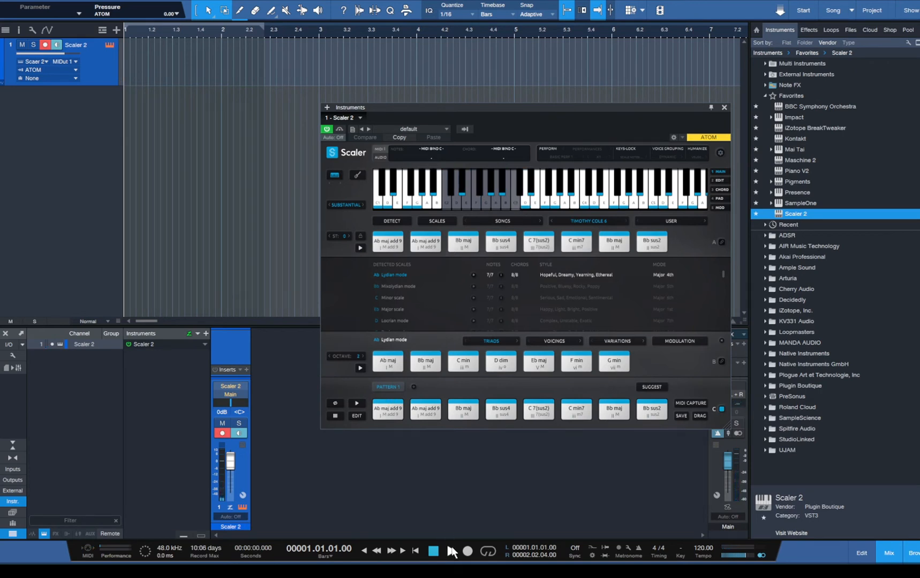
{"action": "left_click", "coordinate": [467, 551]}
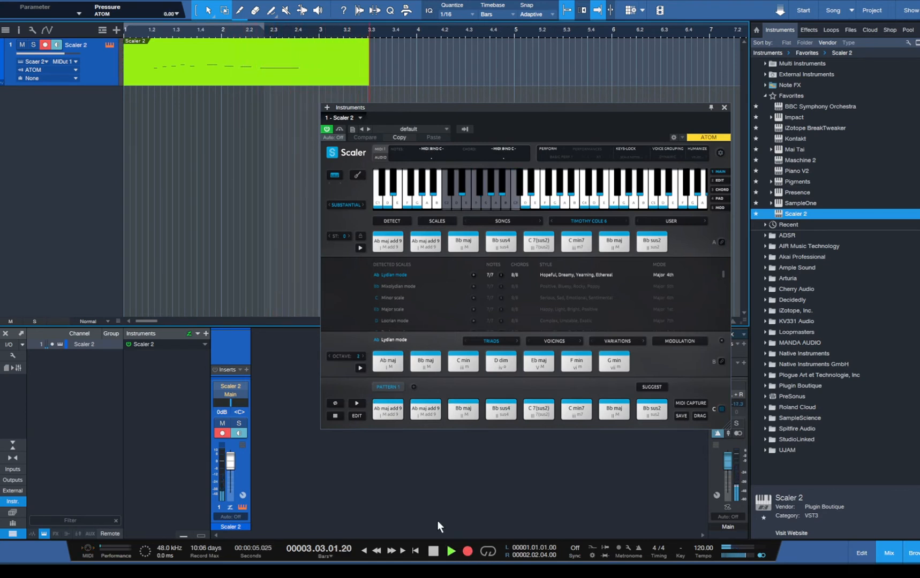
{"action": "left_click", "coordinate": [434, 551]}
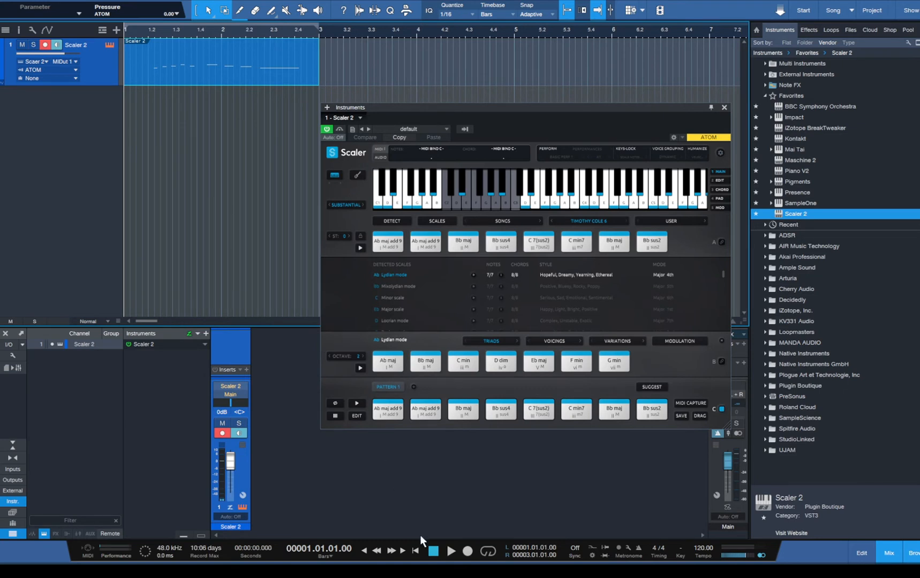
Step: Play back the recorded clip with Pattern 1's MIDI binding on and again with it off
{"action": "left_click", "coordinate": [449, 550]}
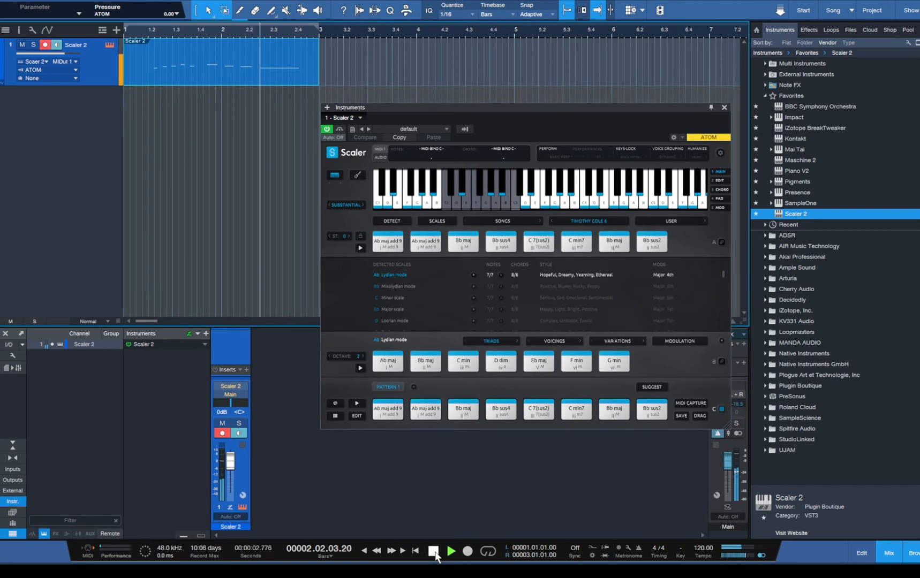
{"action": "left_click", "coordinate": [433, 552]}
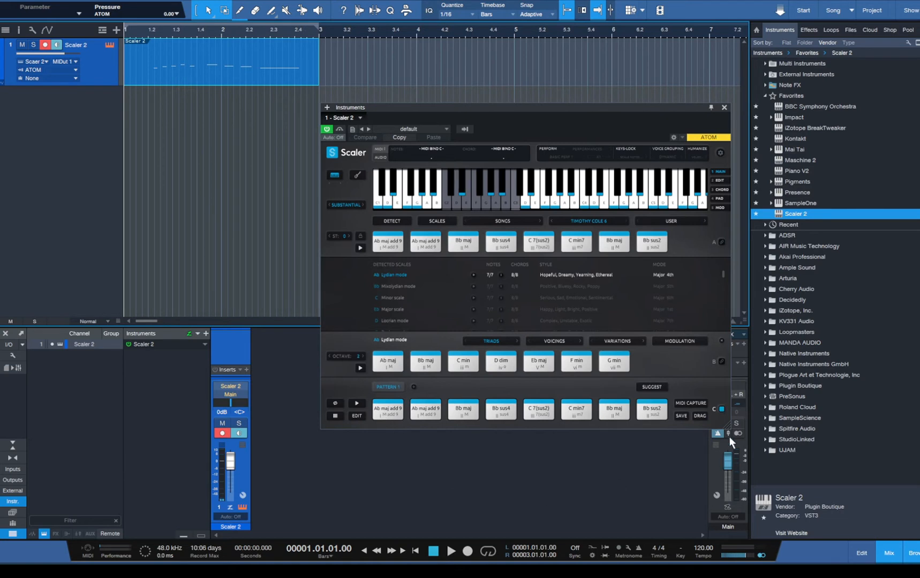
{"action": "left_click", "coordinate": [722, 409]}
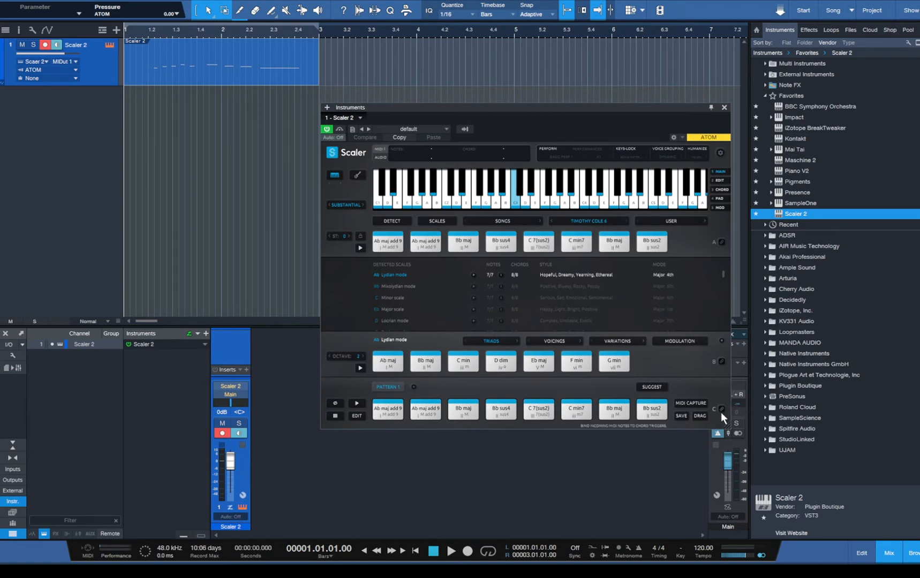
{"action": "left_click", "coordinate": [451, 551]}
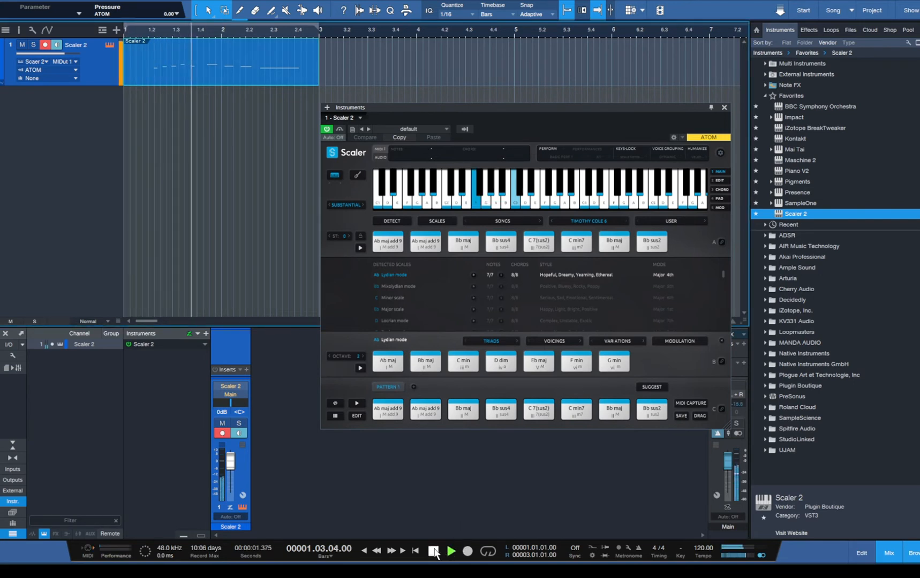
{"action": "left_click", "coordinate": [434, 551]}
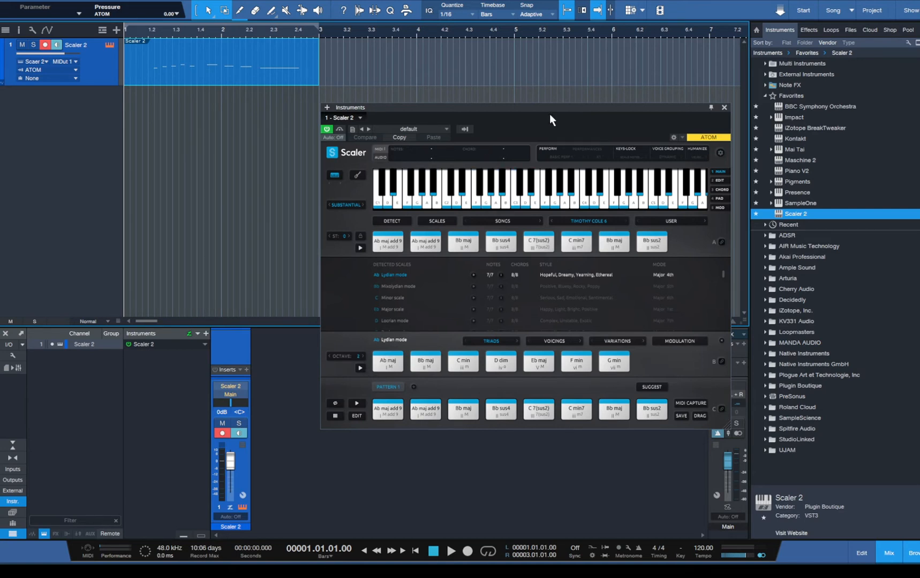
Step: Compare playback of the recorded clip with Scaler's Perform mode enabled and disabled
{"action": "left_click", "coordinate": [549, 151]}
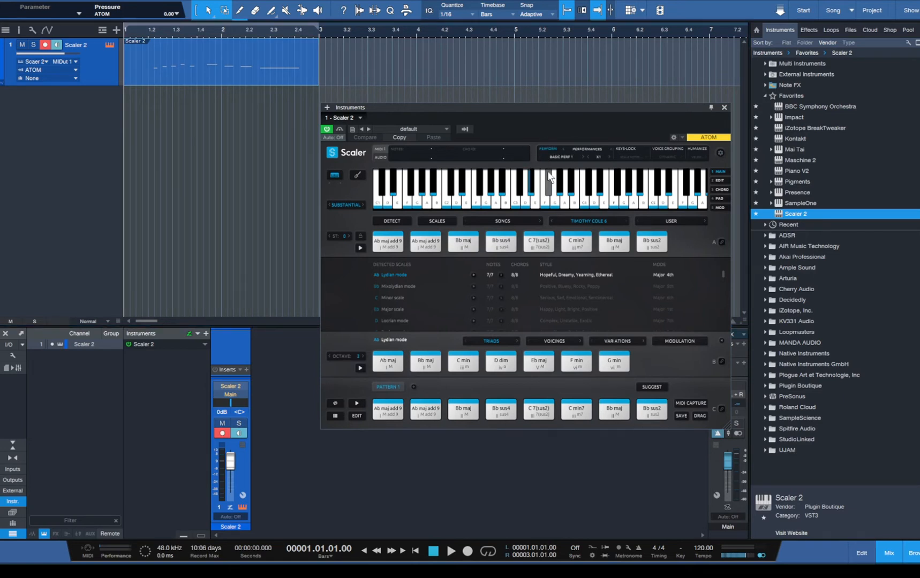
{"action": "left_click", "coordinate": [450, 551]}
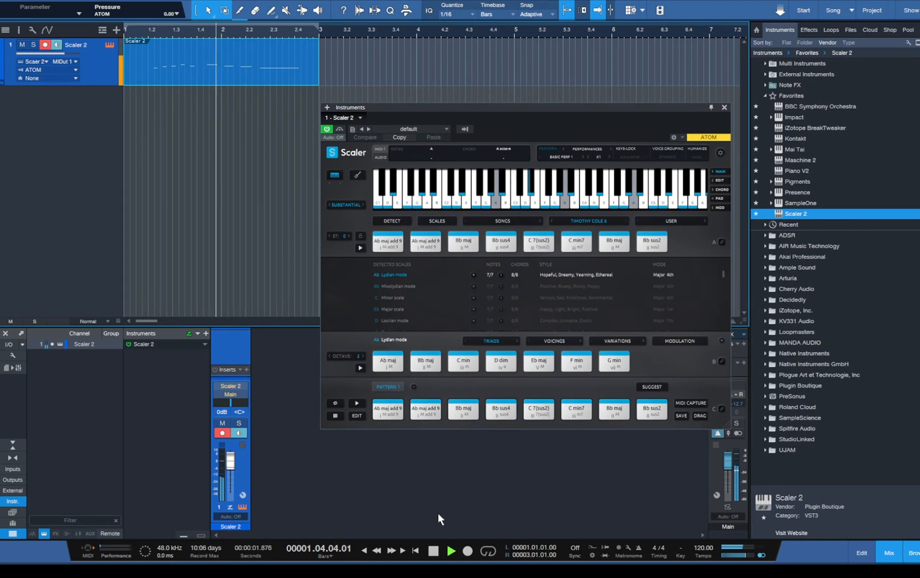
{"action": "left_click", "coordinate": [433, 551]}
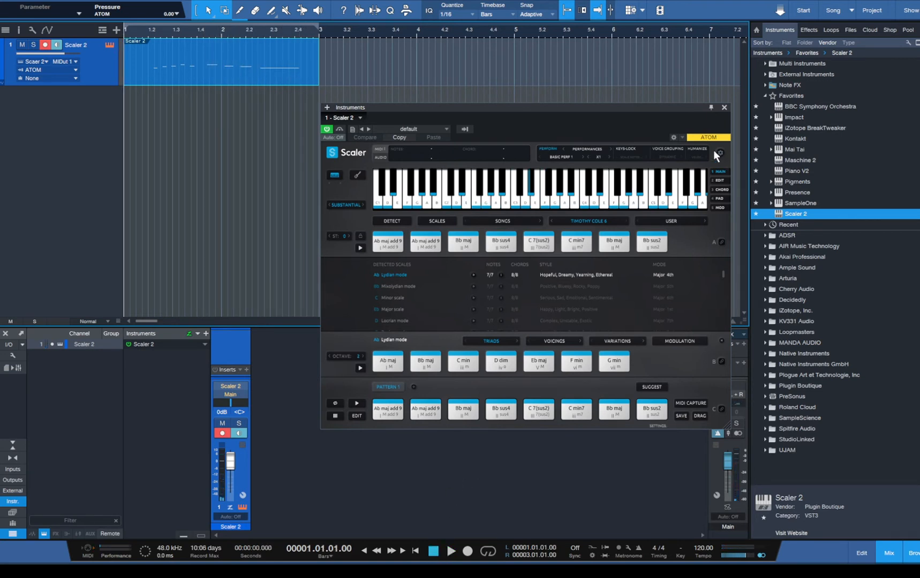
{"action": "left_click", "coordinate": [551, 148]}
{"action": "left_click", "coordinate": [451, 551]}
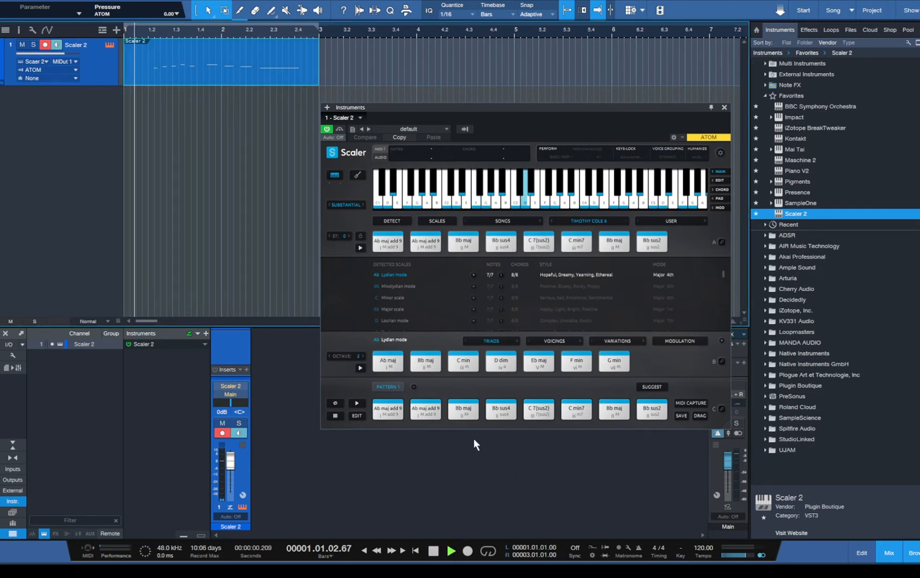
{"action": "left_click", "coordinate": [434, 552]}
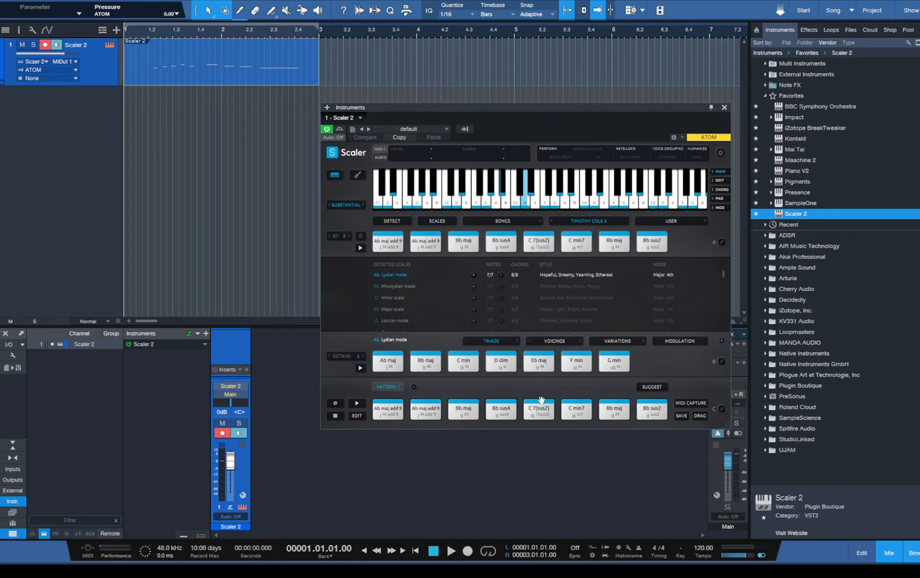
Step: Turn MIDI binding back on for the Pattern 1 chords
{"action": "left_click", "coordinate": [721, 408]}
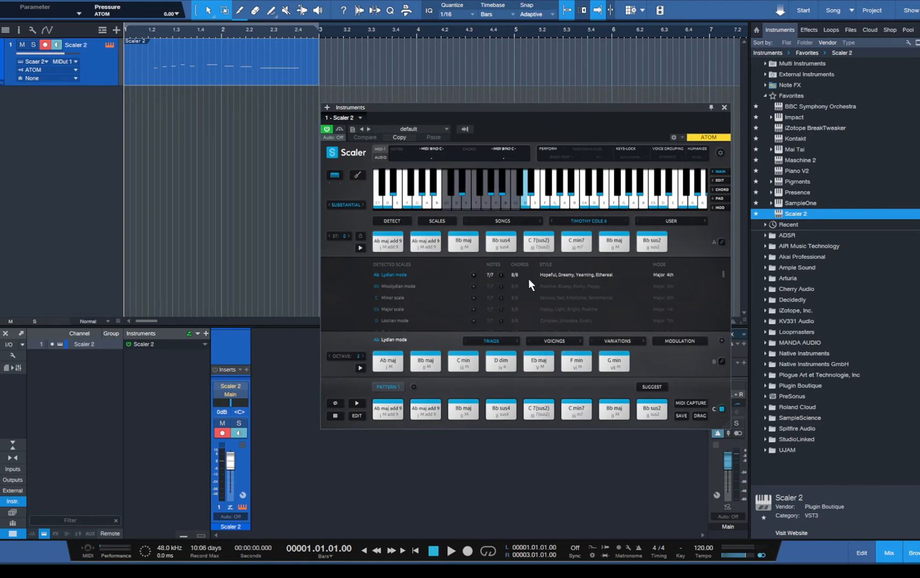
Step: Bounce the recorded Scaler 2 MIDI clip to an audio track and play back the bounced audio
{"action": "right_click", "coordinate": [139, 75]}
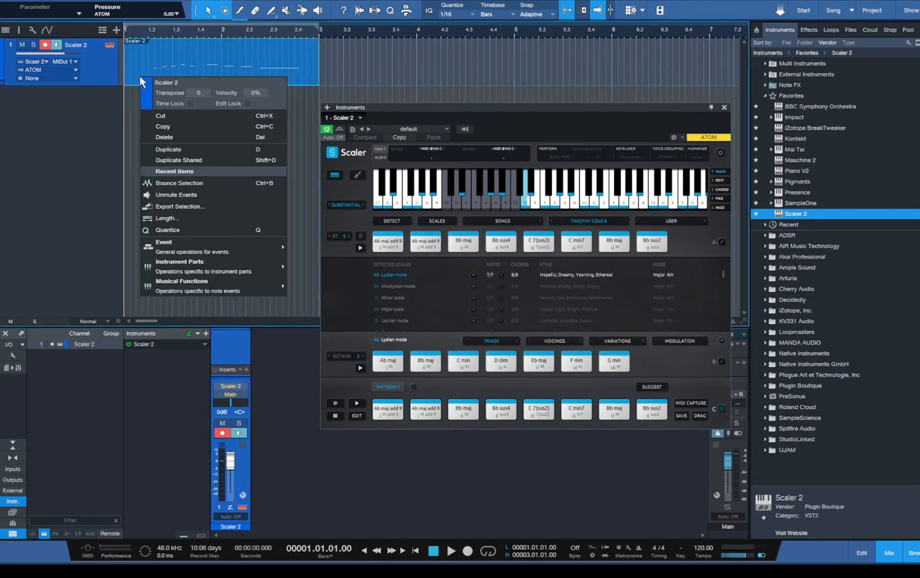
{"action": "left_click", "coordinate": [184, 183]}
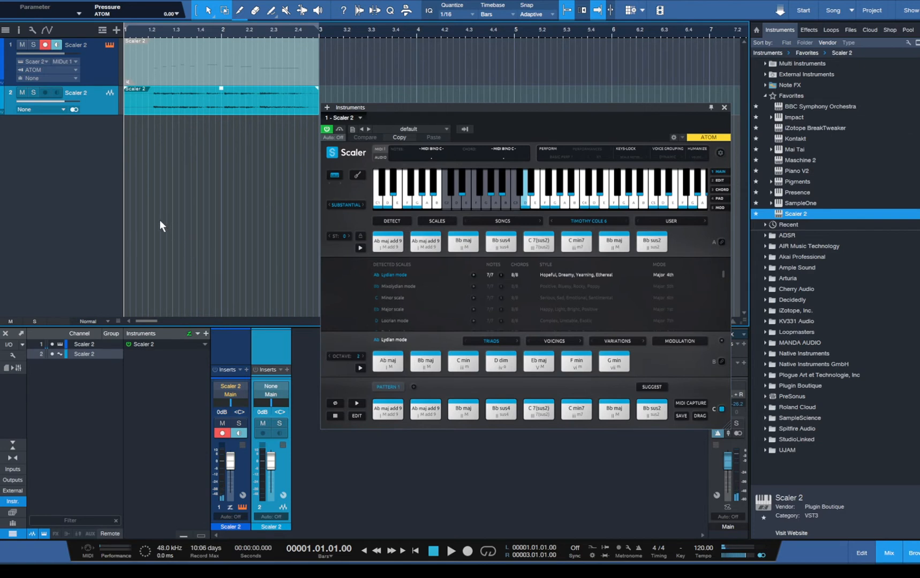
{"action": "left_click", "coordinate": [450, 552]}
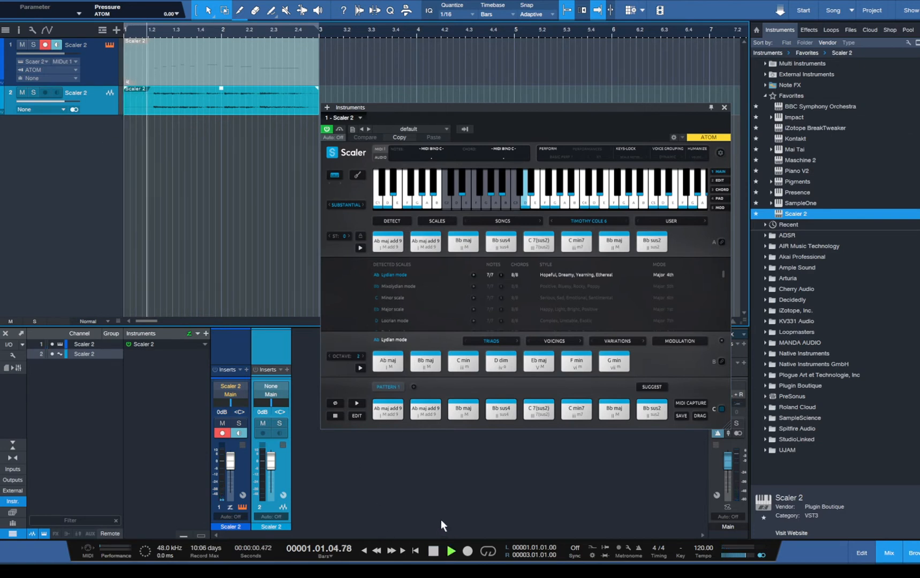
{"action": "left_click", "coordinate": [434, 551]}
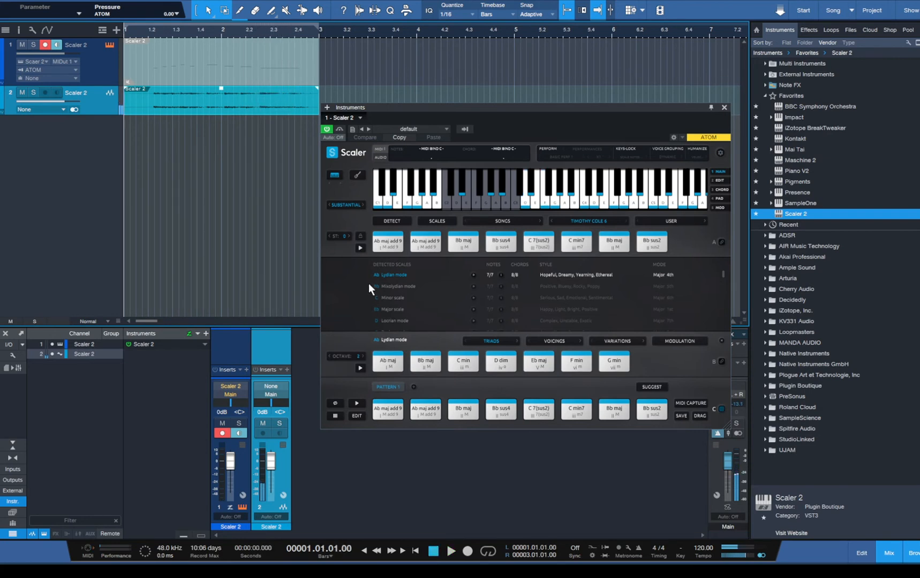
Step: Unmute the original MIDI clip and play it on its own, muting the bounced audio track only during playback
{"action": "right_click", "coordinate": [129, 86]}
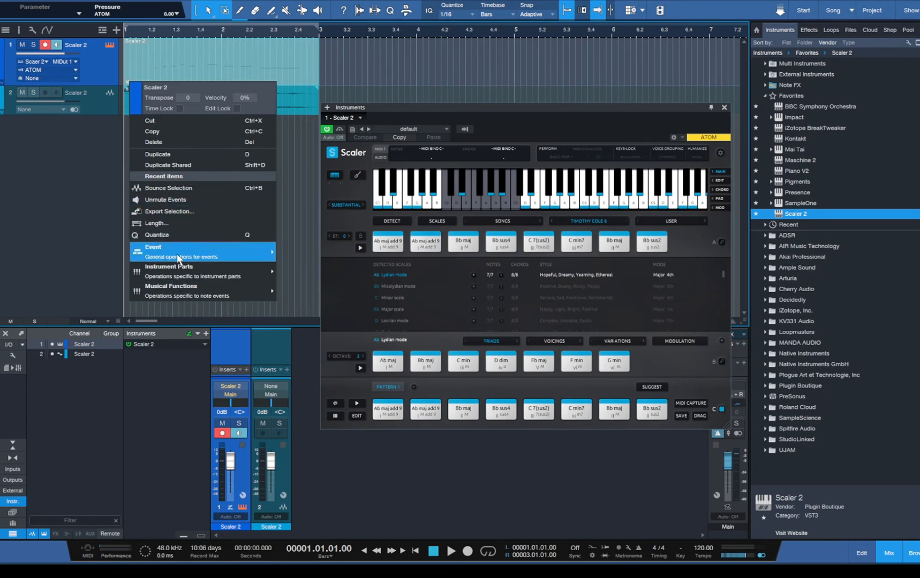
{"action": "left_click", "coordinate": [330, 309]}
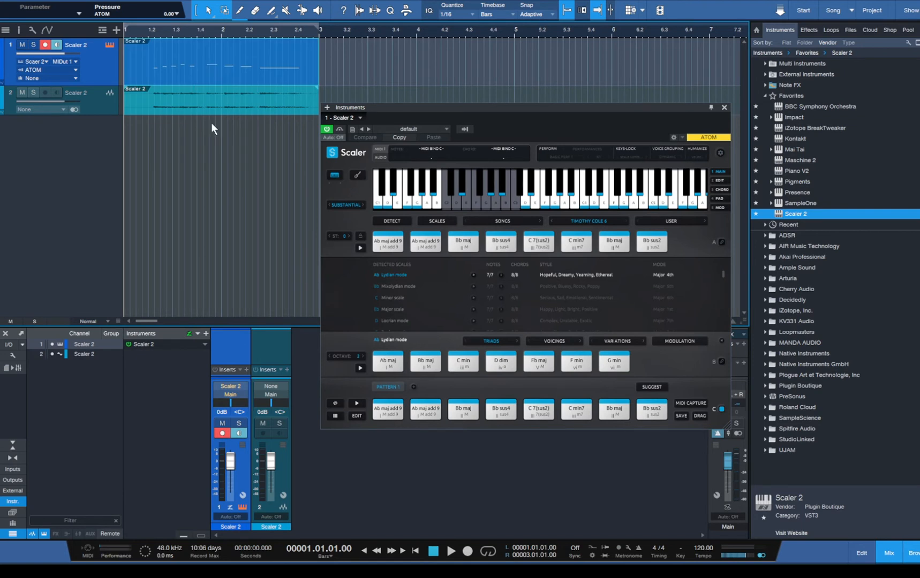
{"action": "left_click", "coordinate": [107, 105]}
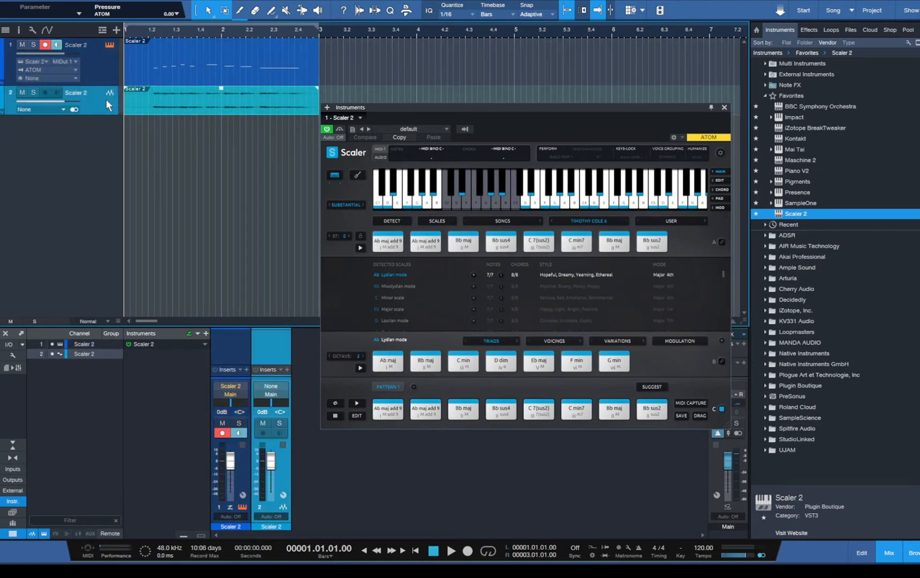
{"action": "left_click", "coordinate": [22, 92]}
{"action": "left_click", "coordinate": [451, 551]}
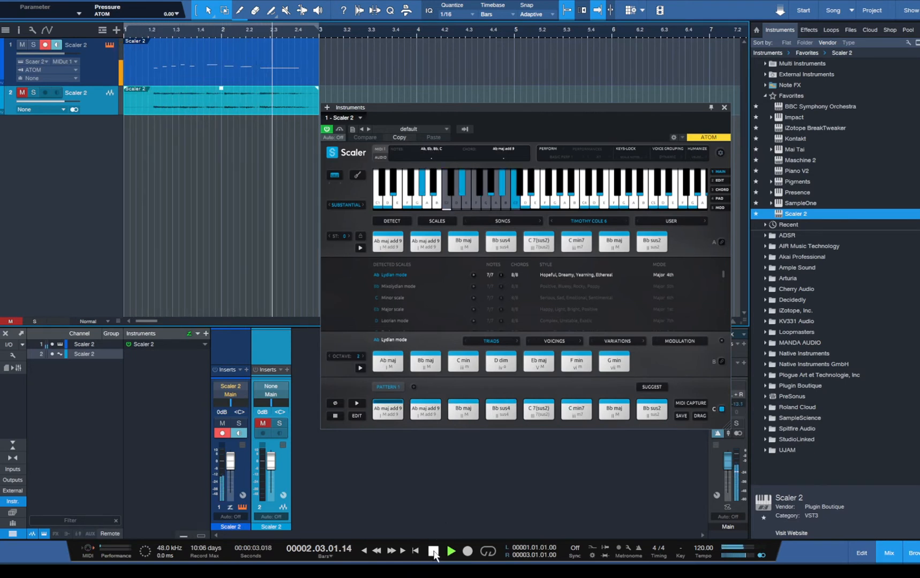
{"action": "left_click", "coordinate": [433, 552]}
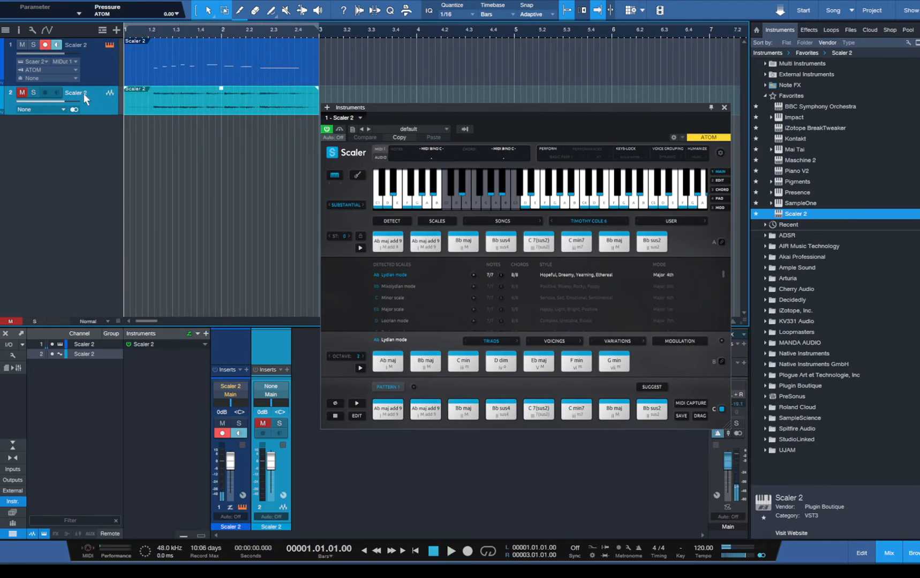
{"action": "left_click", "coordinate": [23, 91]}
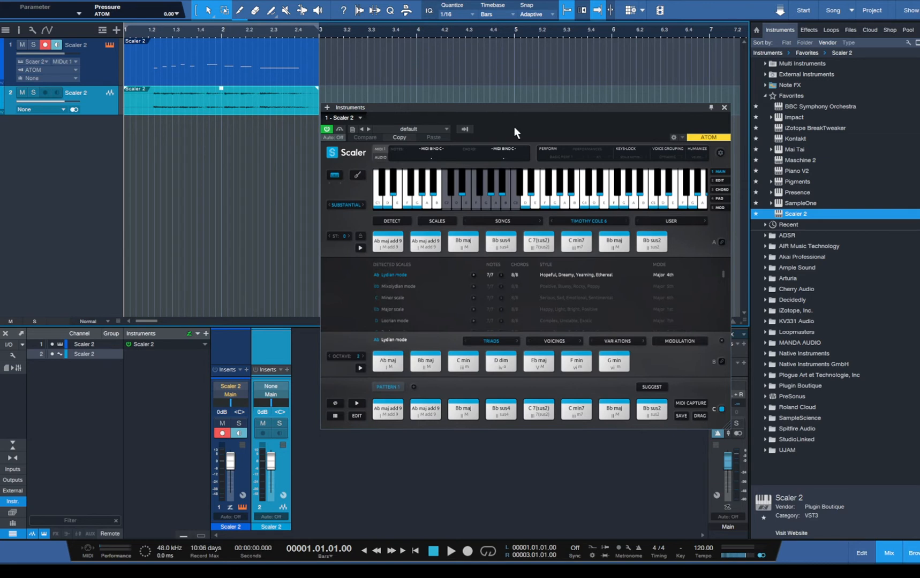
Step: Turn on Scaler's Perform mode with Basic Perf 1 and play the MIDI clip and the bounced audio together
{"action": "left_click", "coordinate": [546, 148]}
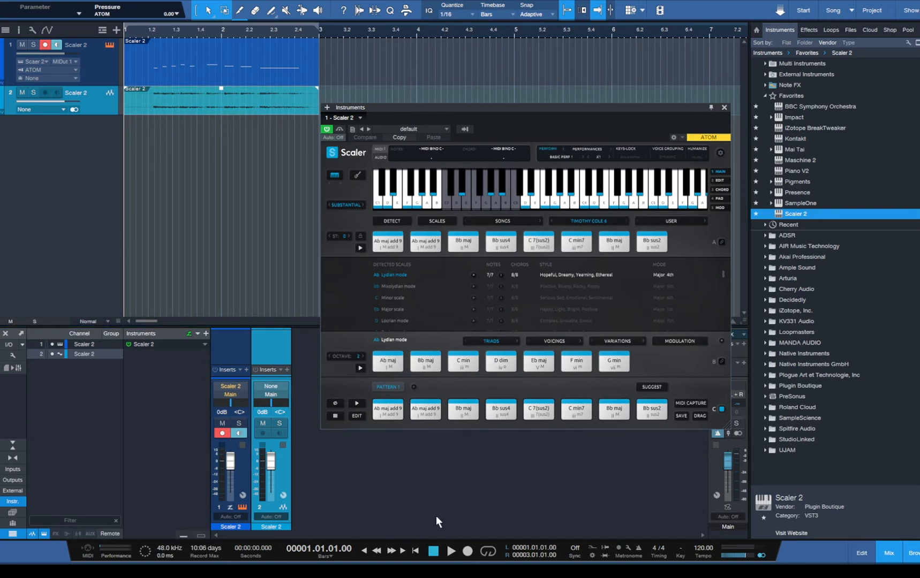
{"action": "left_click", "coordinate": [451, 551]}
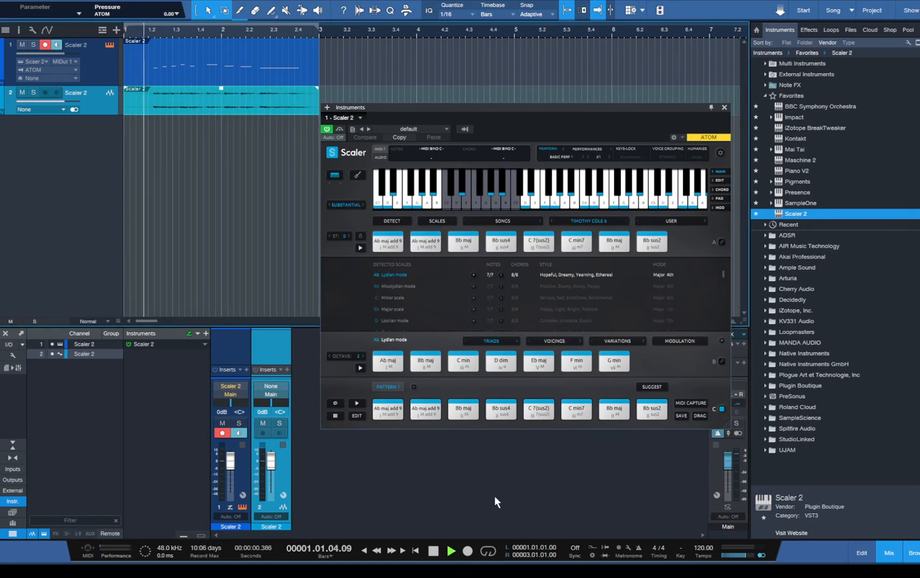
{"action": "left_click", "coordinate": [435, 551]}
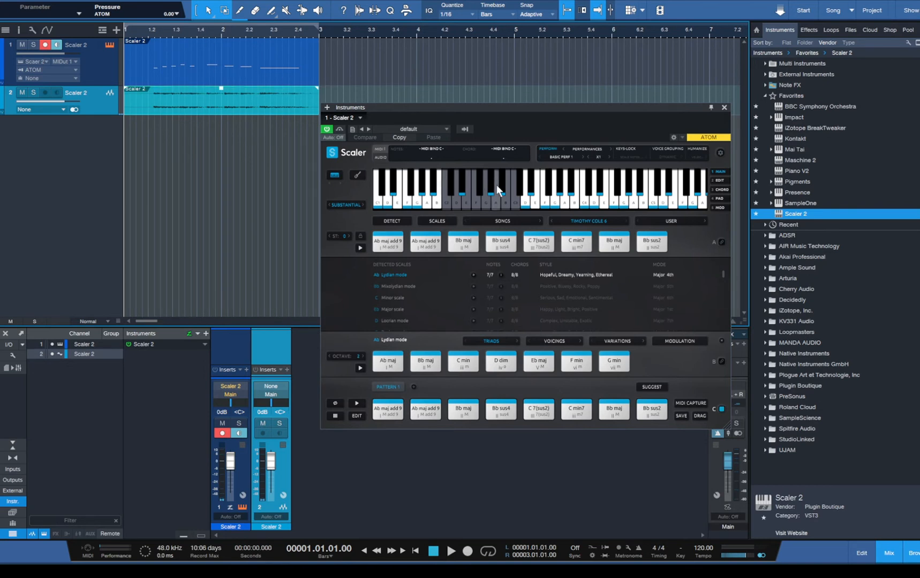
Step: Remove the bounced audio together with its track, and delete the recorded MIDI clip from the Scaler 2 track
{"action": "right_click", "coordinate": [142, 109]}
{"action": "left_click", "coordinate": [189, 199]}
{"action": "left_click", "coordinate": [190, 199]}
{"action": "right_click", "coordinate": [103, 110]}
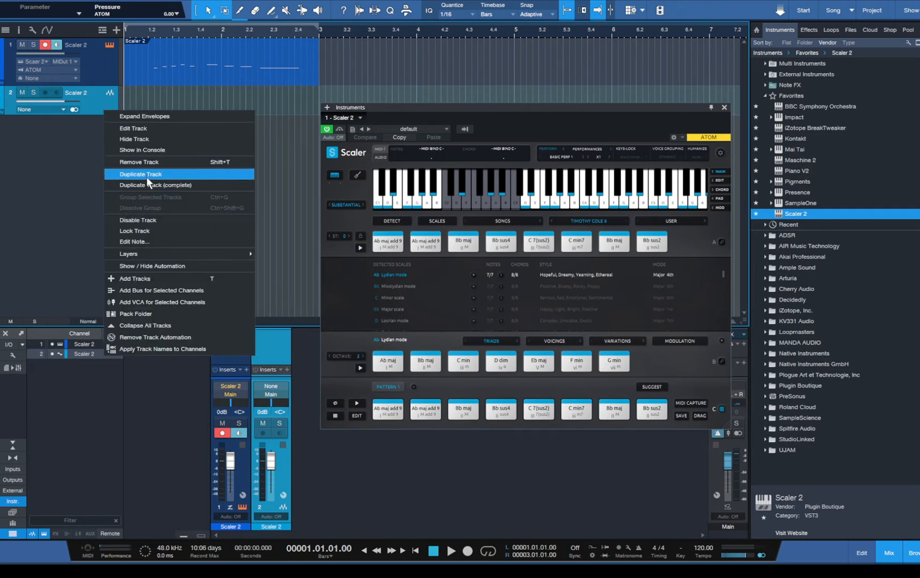
{"action": "left_click", "coordinate": [141, 162]}
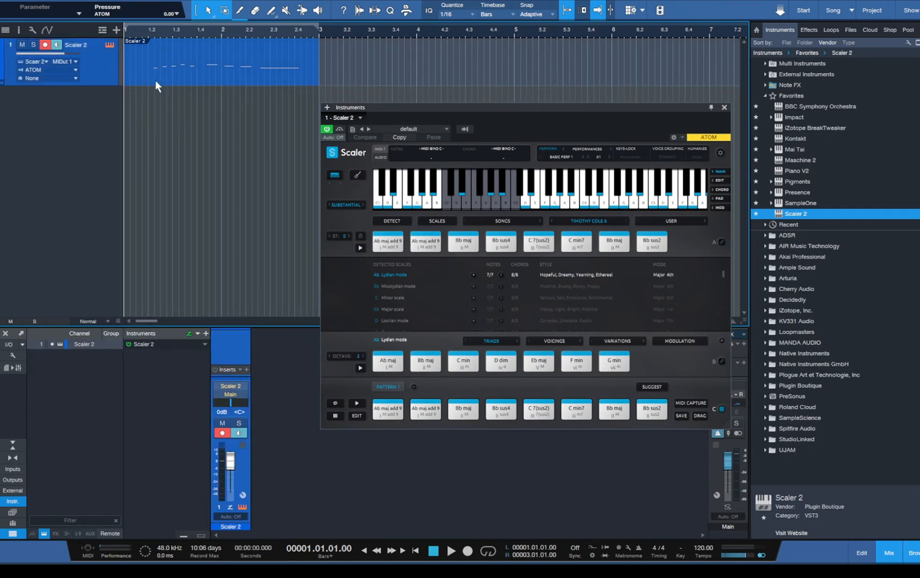
{"action": "right_click", "coordinate": [155, 81]}
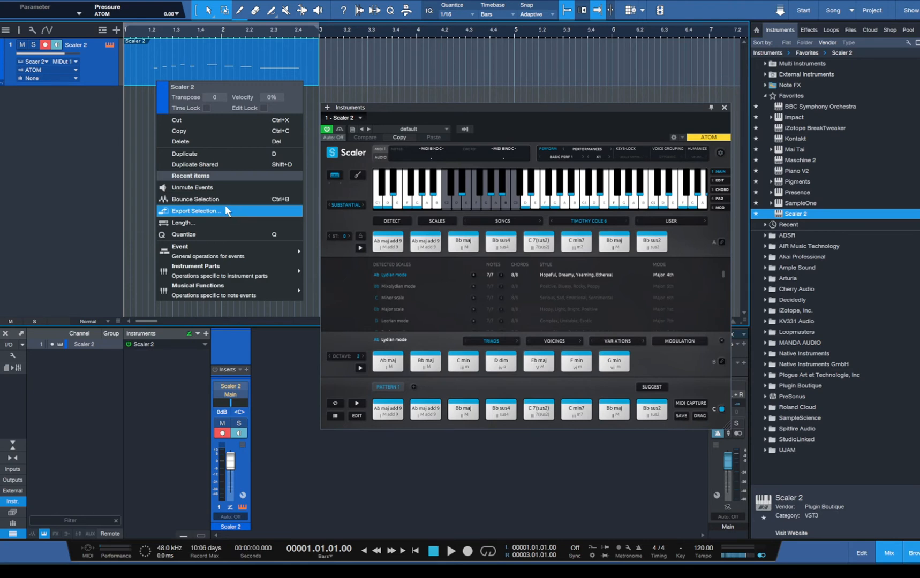
{"action": "left_click", "coordinate": [194, 141]}
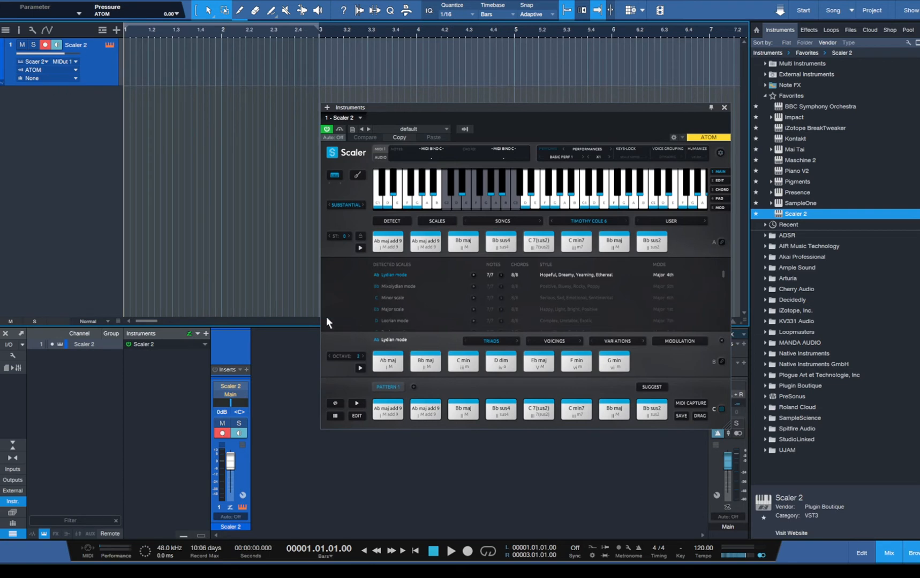
Step: Turn off Perform mode and audition the Pattern 1 chords, including Ab maj add 9, Bb maj and Bb sus4
{"action": "left_click", "coordinate": [398, 407]}
{"action": "left_click", "coordinate": [545, 413]}
{"action": "left_click", "coordinate": [550, 150]}
{"action": "left_click", "coordinate": [389, 410]}
{"action": "left_click", "coordinate": [426, 411]}
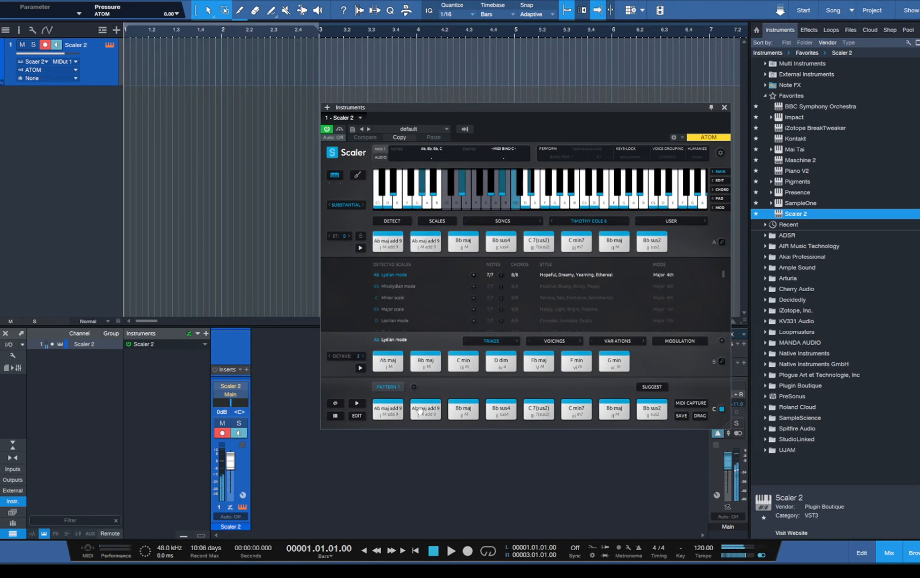
{"action": "left_click", "coordinate": [461, 411]}
{"action": "left_click", "coordinate": [493, 413]}
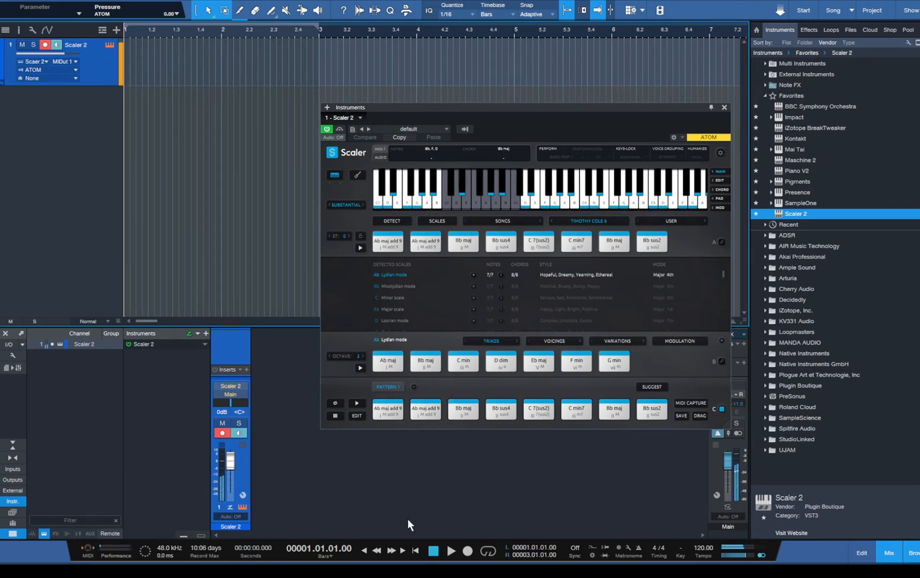
Step: With Pattern 1's MIDI binding off, place its first four chords as a MIDI clip at bar 1 of the Scaler 2 track and play it
{"action": "left_click", "coordinate": [723, 410]}
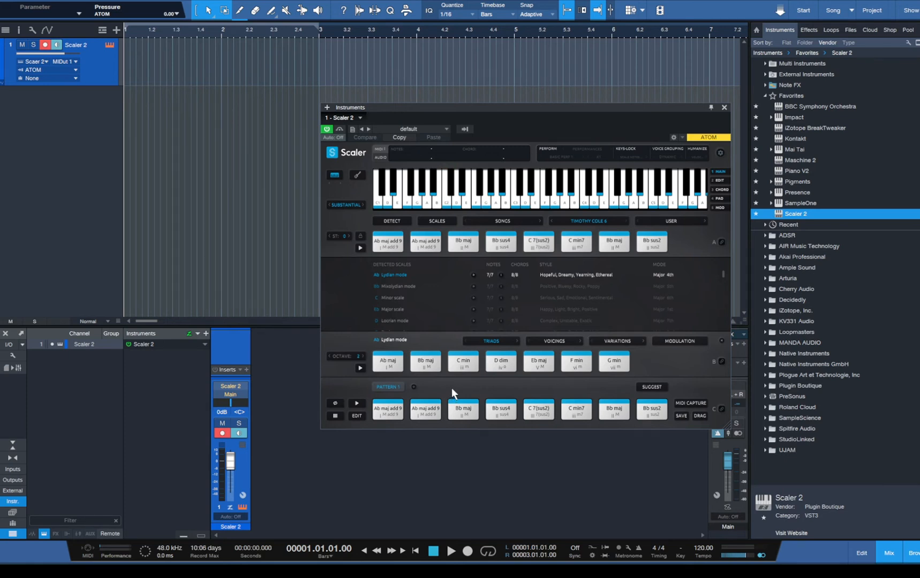
{"action": "left_click_drag", "start_coordinate": [374, 413], "coordinate": [519, 418]}
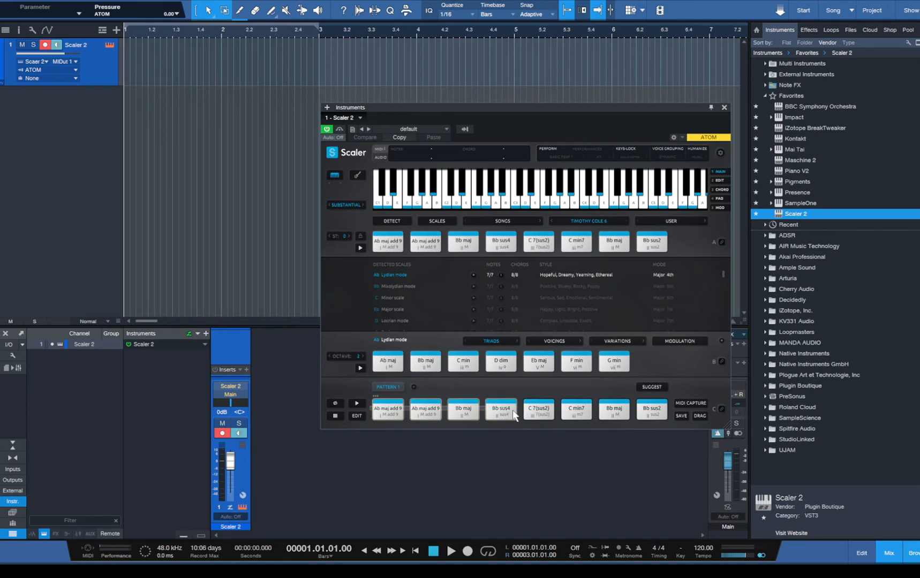
{"action": "left_click_drag", "start_coordinate": [377, 420], "coordinate": [146, 73]}
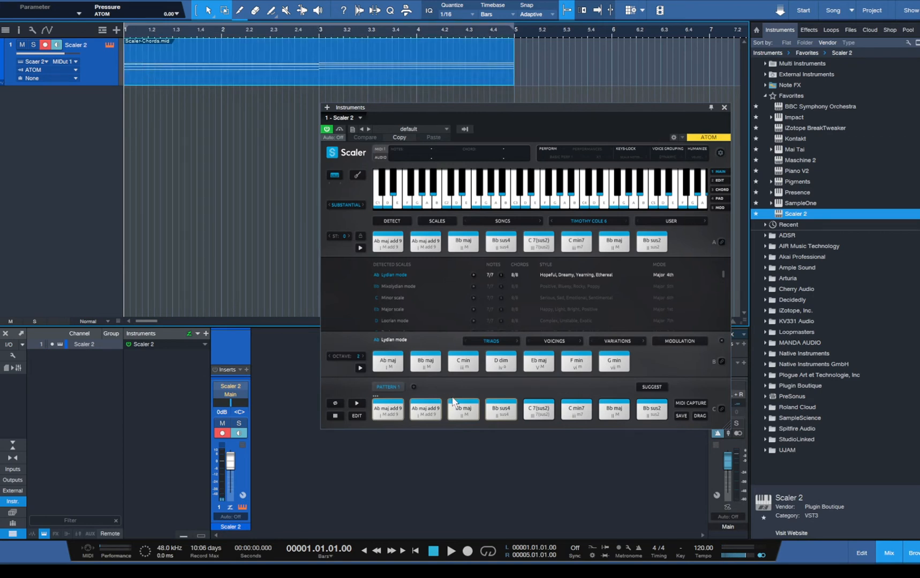
{"action": "left_click", "coordinate": [452, 560]}
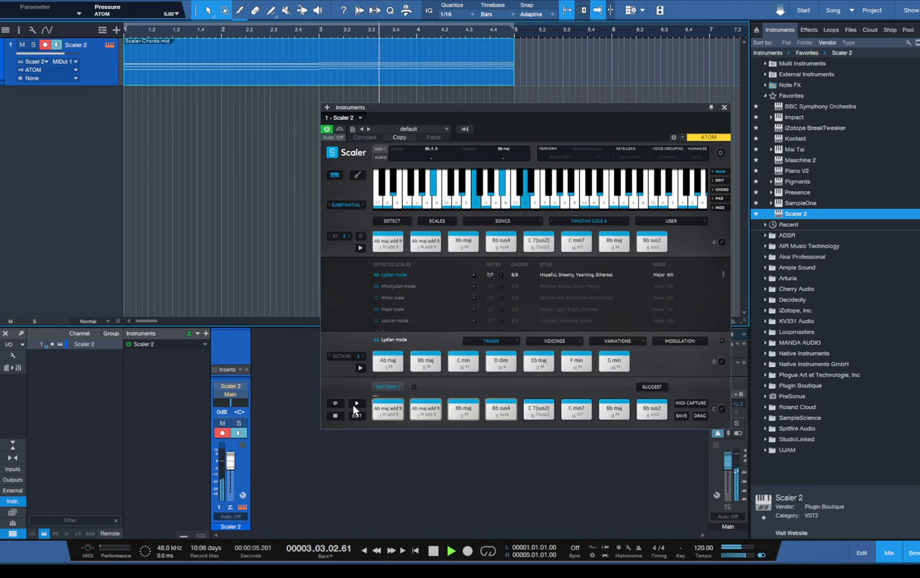
{"action": "key", "text": "space"}
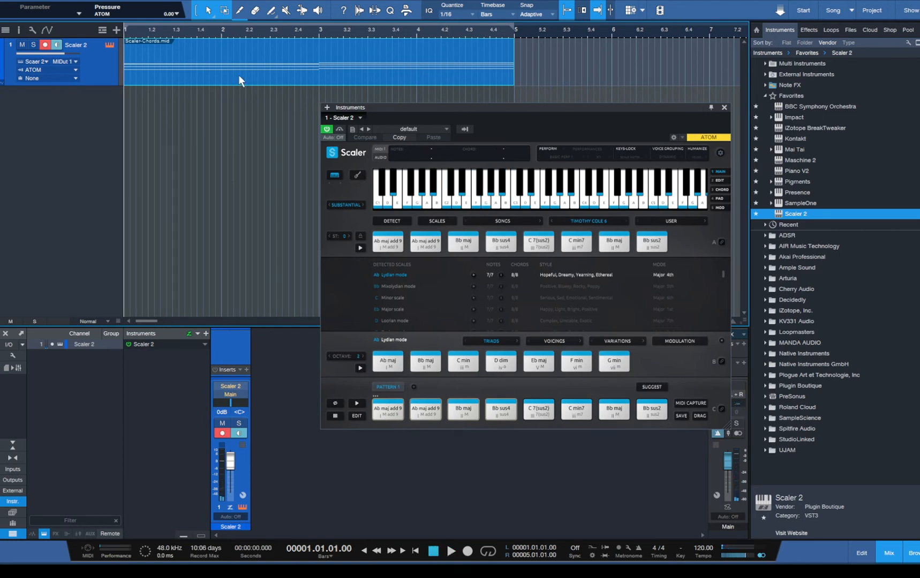
Step: Replace the block-chord clip with the same four Pattern 1 chords exported with Perform mode set to Basic Perf 1
{"action": "key", "text": "Delete"}
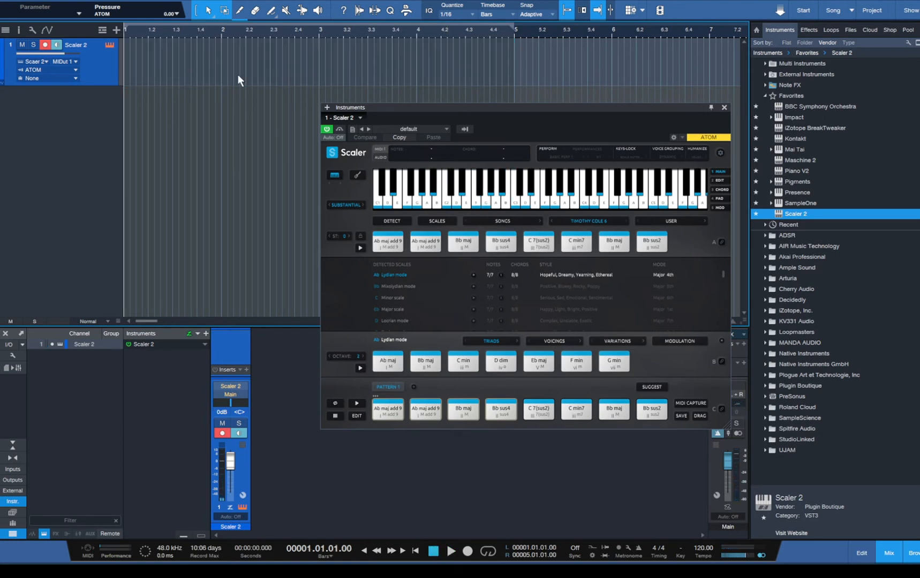
{"action": "left_click", "coordinate": [546, 150]}
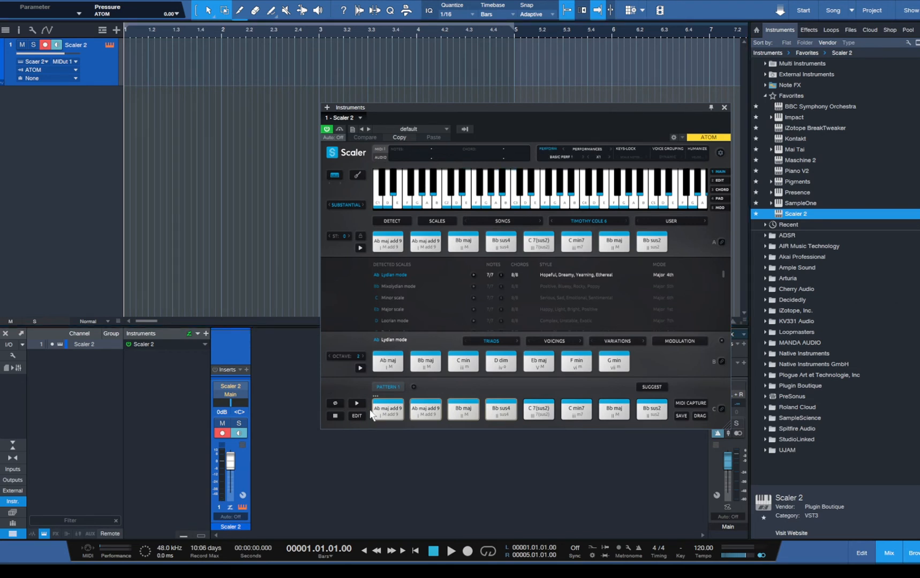
{"action": "left_click_drag", "start_coordinate": [378, 409], "coordinate": [179, 77]}
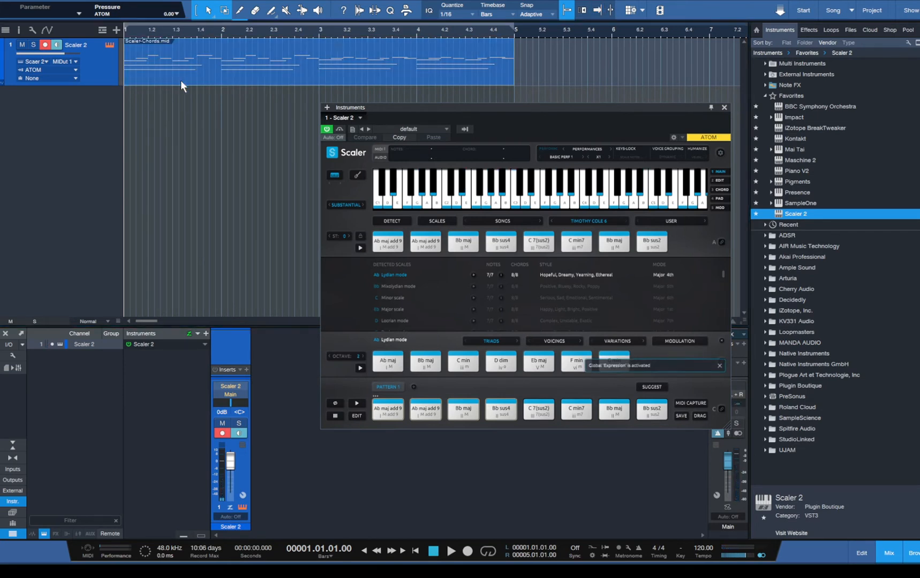
{"action": "key", "text": "Delete"}
{"action": "left_click", "coordinate": [451, 365]}
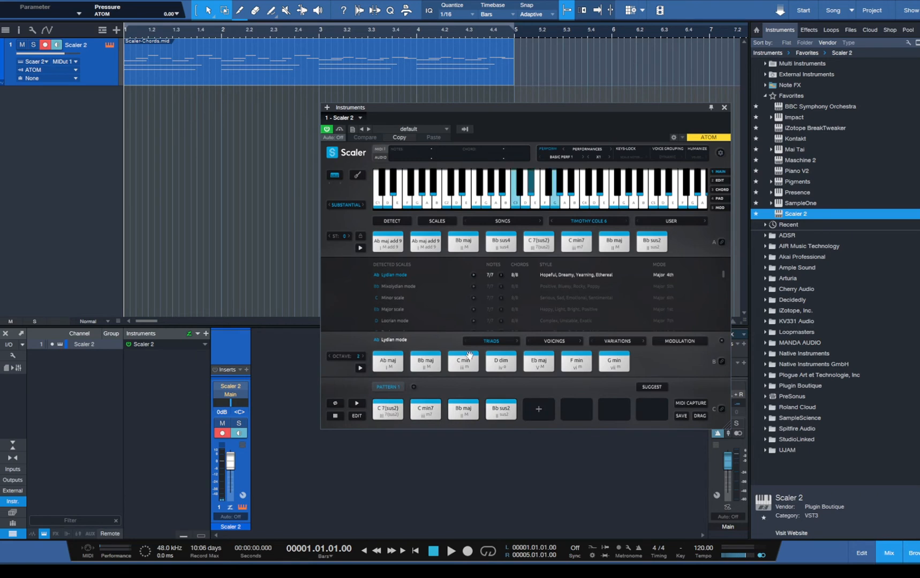
{"action": "key", "text": "ctrl+z"}
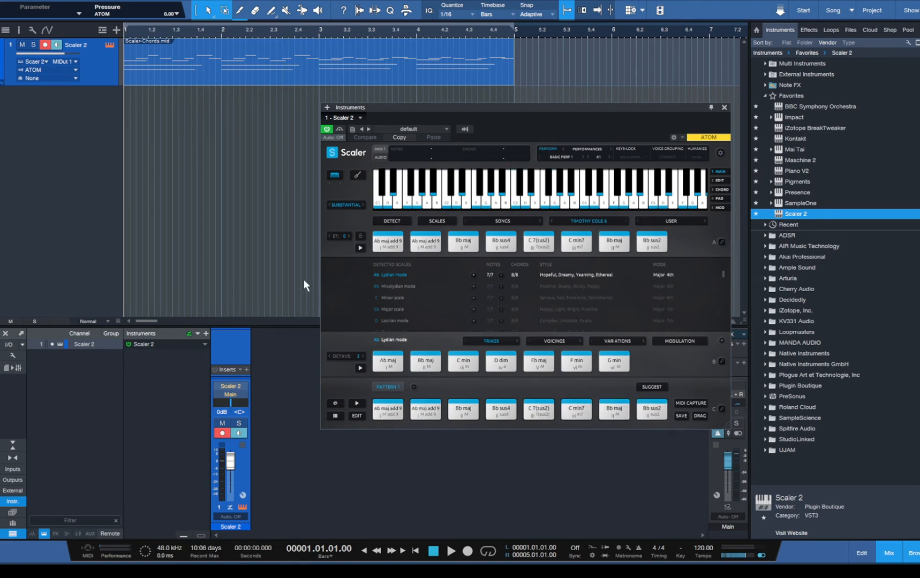
Step: Replace the Basic Perf 1 clip with Pattern 1's first three chords exported as an Up arpeggio at 1/8
{"action": "key", "text": "Delete"}
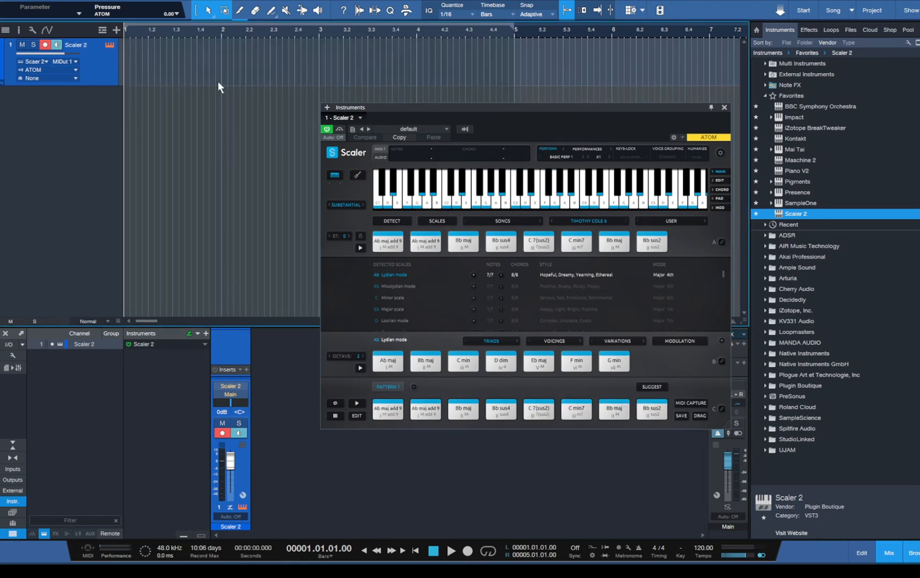
{"action": "left_click", "coordinate": [589, 150]}
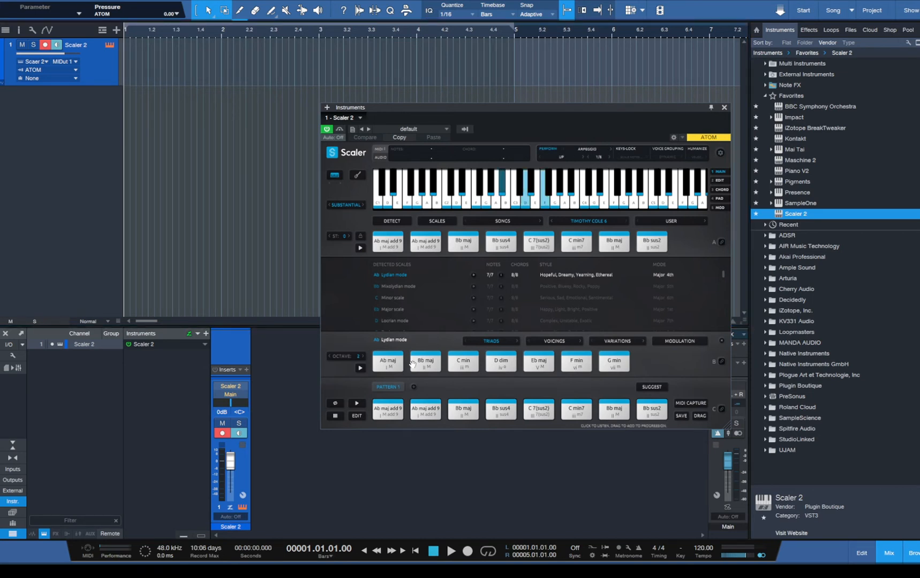
{"action": "left_click_drag", "start_coordinate": [369, 412], "coordinate": [146, 66]}
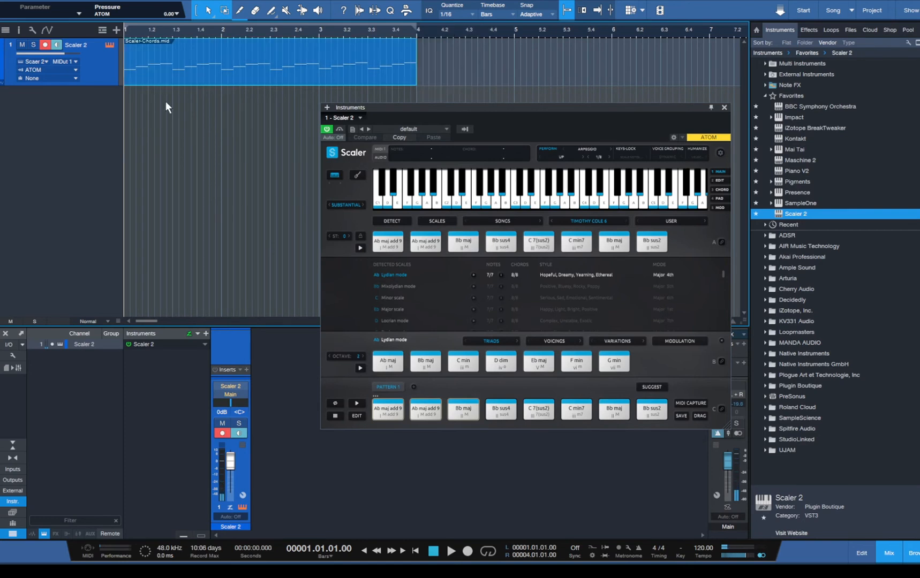
Step: Delete the arpeggio clip from the Scaler 2 track and move the Scaler window clear of the mixer's main channel
{"action": "key", "text": "Delete"}
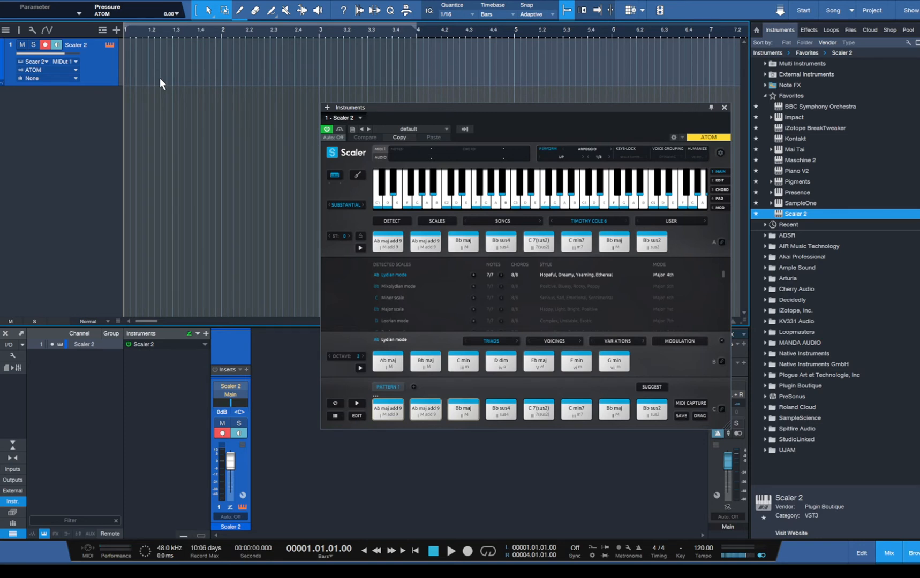
{"action": "left_click_drag", "start_coordinate": [553, 109], "coordinate": [553, 112]}
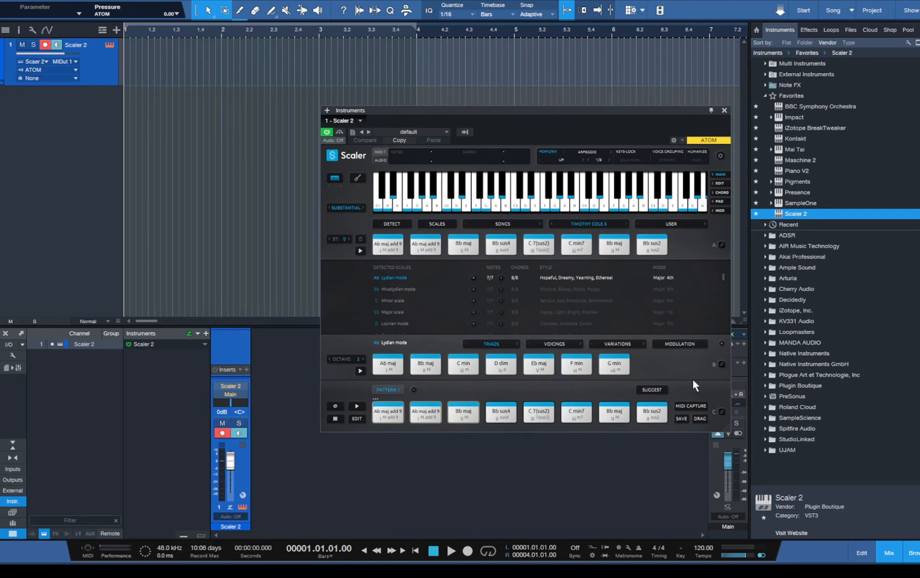
{"action": "left_click_drag", "start_coordinate": [543, 110], "coordinate": [488, 114]}
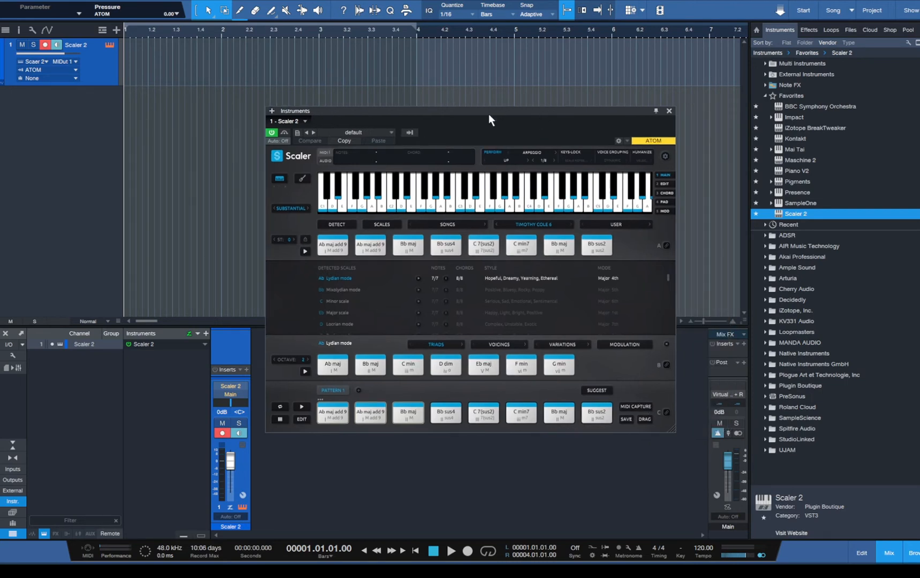
Step: Use MIDI Capture on Pattern 1's chords with the Up arpeggio at 1/8, and place the result at bar 1 of the Scaler 2 track
{"action": "left_click", "coordinate": [638, 406]}
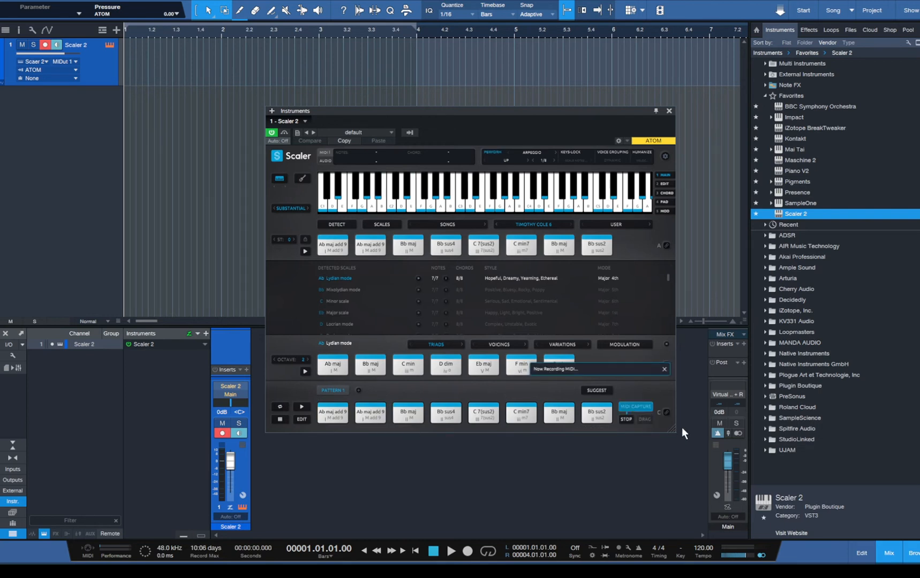
{"action": "left_click", "coordinate": [332, 412]}
{"action": "left_click", "coordinate": [370, 412]}
{"action": "left_click", "coordinate": [407, 412]}
{"action": "left_click", "coordinate": [407, 413]}
{"action": "left_click", "coordinate": [435, 413]}
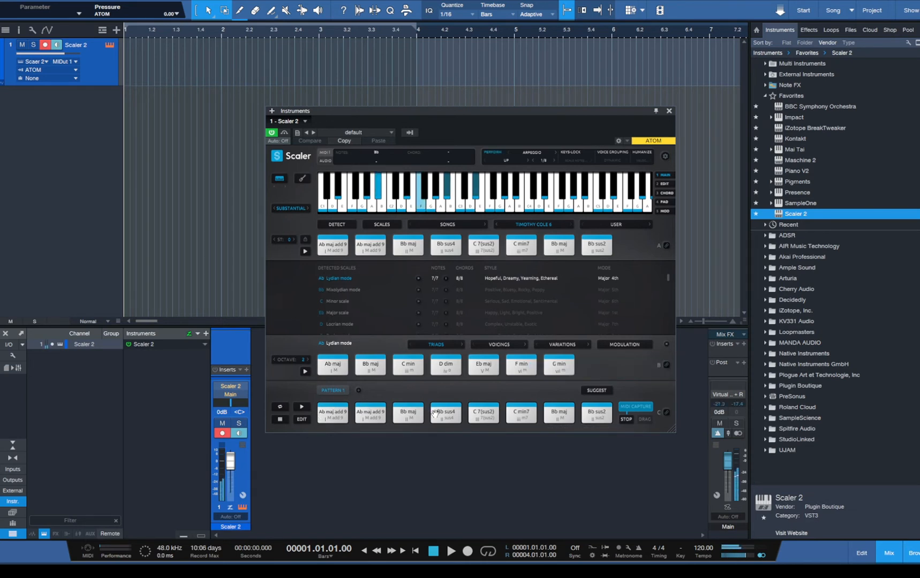
{"action": "left_click", "coordinate": [518, 415]}
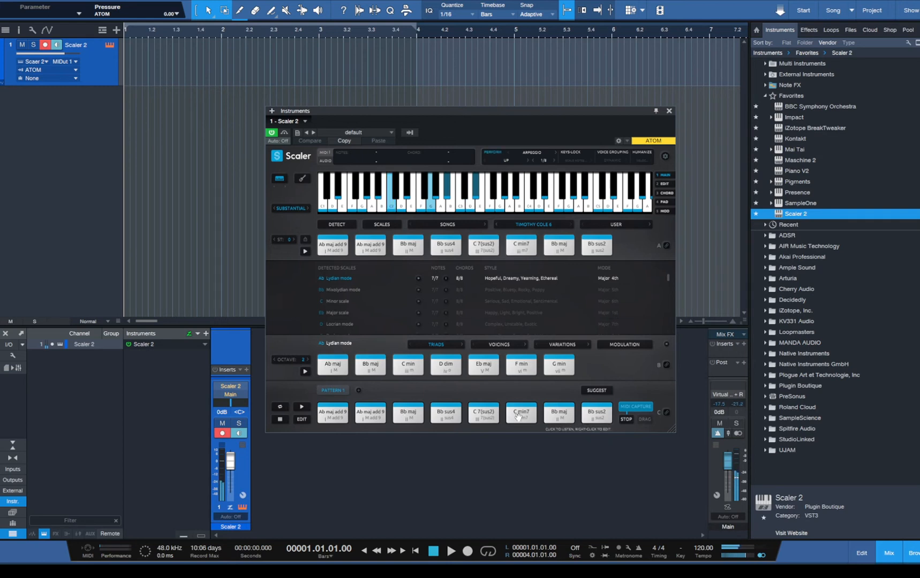
{"action": "left_click", "coordinate": [558, 413]}
{"action": "left_click", "coordinate": [596, 415]}
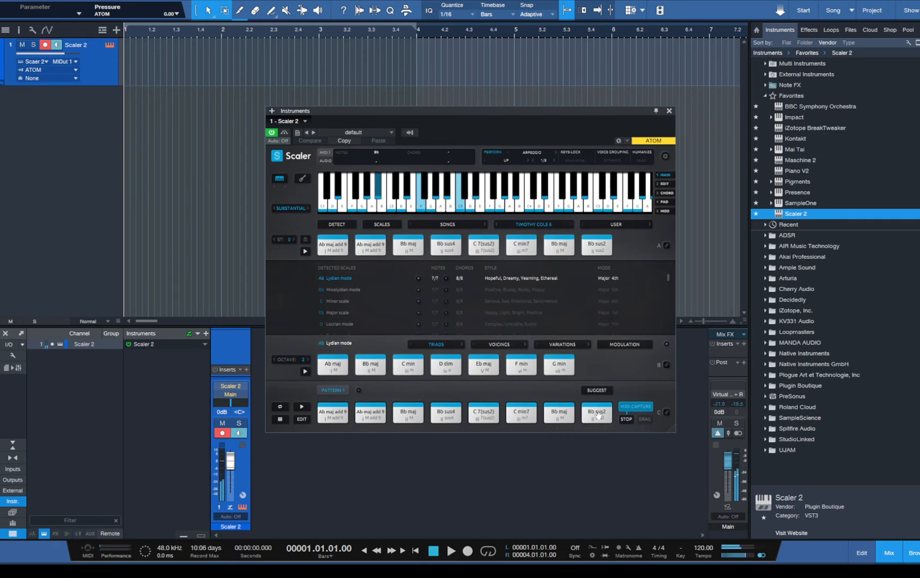
{"action": "left_click", "coordinate": [628, 420]}
{"action": "left_click_drag", "start_coordinate": [315, 207], "coordinate": [149, 73]}
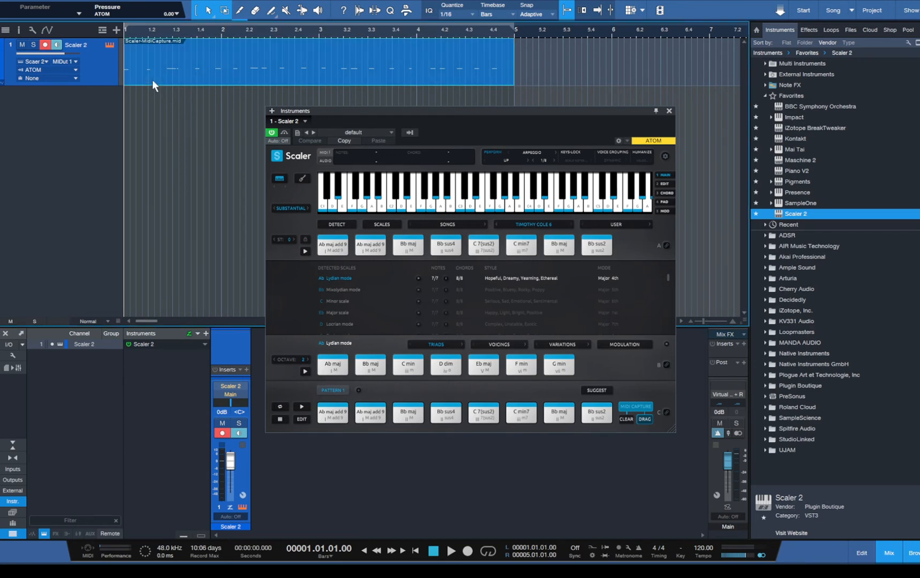
Step: Clear the arpeggio capture along with its clip, and switch the Perform mode to Basic Perf 1
{"action": "key", "text": "Delete"}
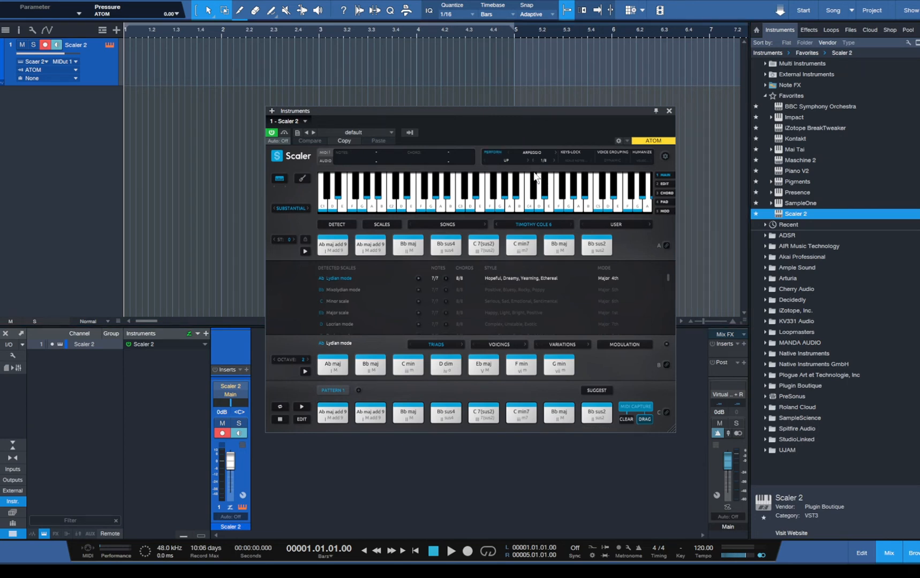
{"action": "left_click", "coordinate": [535, 204]}
{"action": "left_click", "coordinate": [625, 420]}
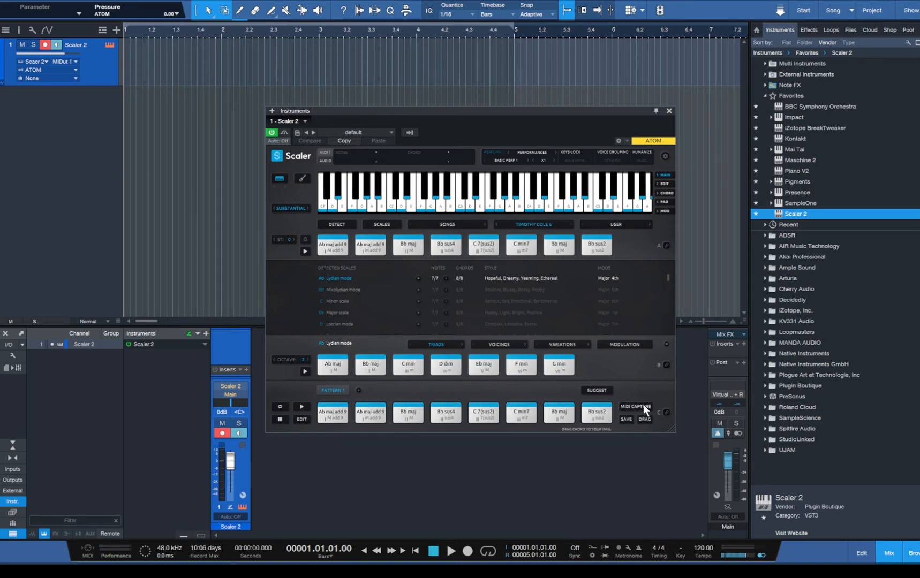
Step: Capture Pattern 1's first three chords played twice with Basic Perf 1, and place the captured MIDI at bar 1 of the Scaler 2 track
{"action": "left_click", "coordinate": [643, 404]}
{"action": "left_click", "coordinate": [332, 413]}
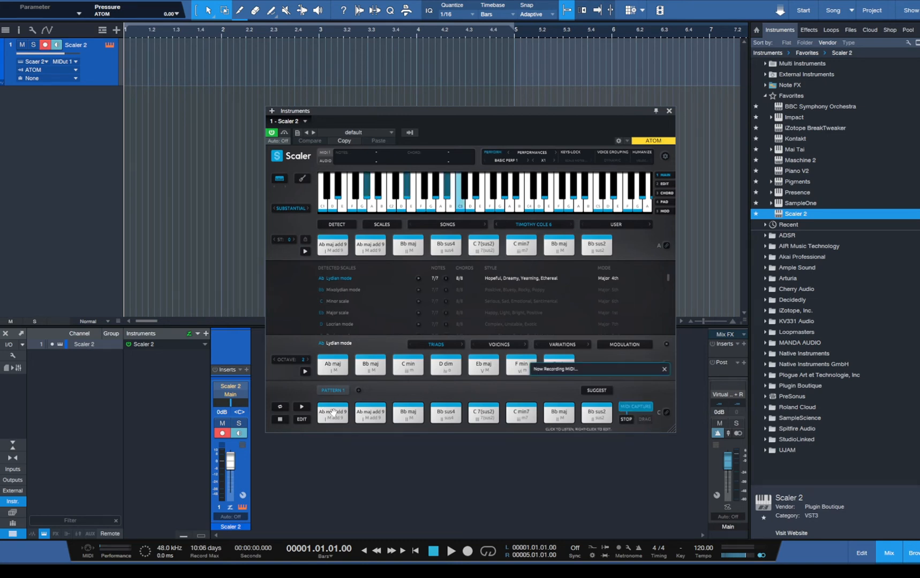
{"action": "left_click", "coordinate": [365, 412]}
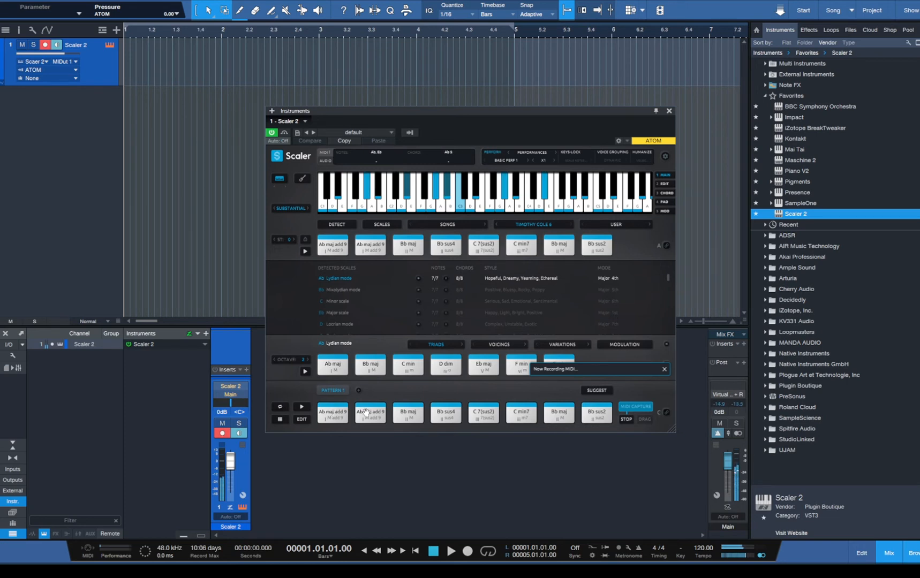
{"action": "left_click", "coordinate": [397, 411]}
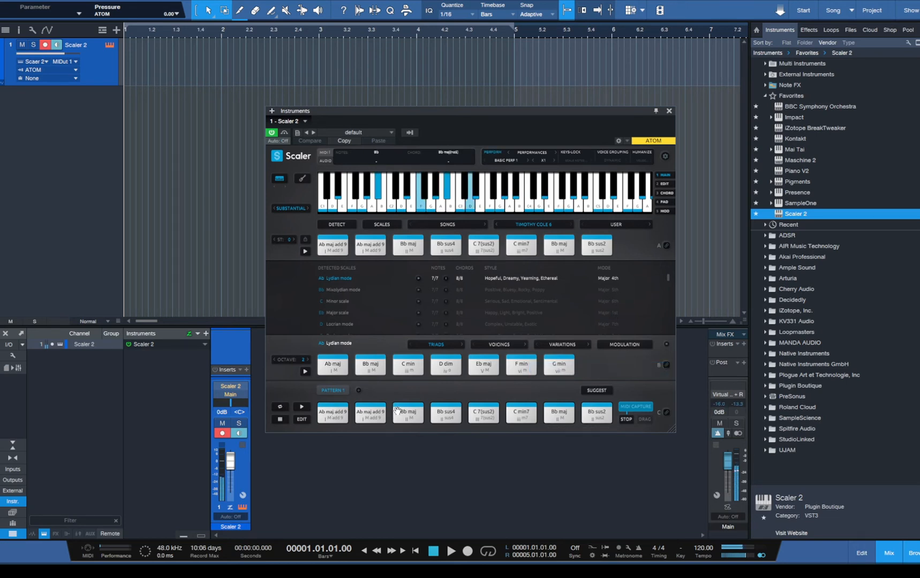
{"action": "left_click", "coordinate": [364, 415]}
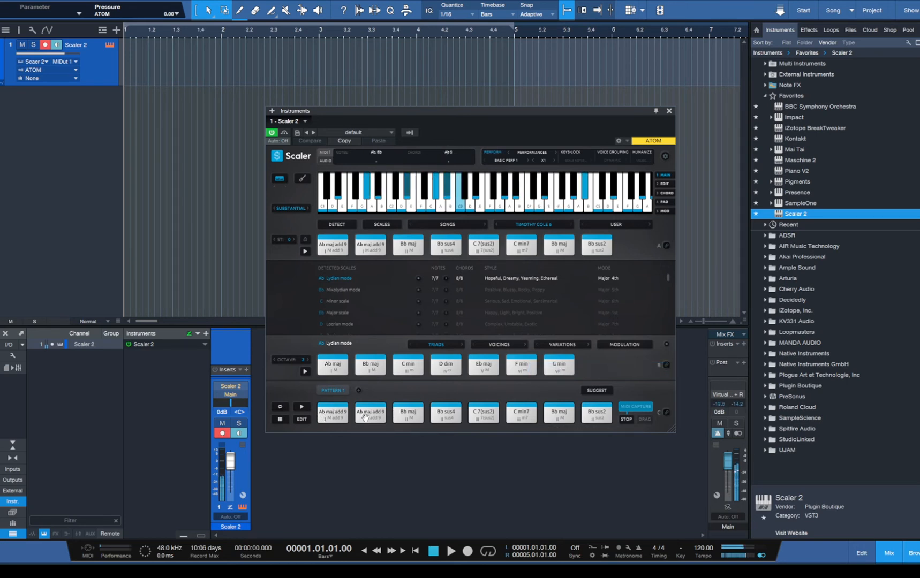
{"action": "left_click", "coordinate": [407, 413]}
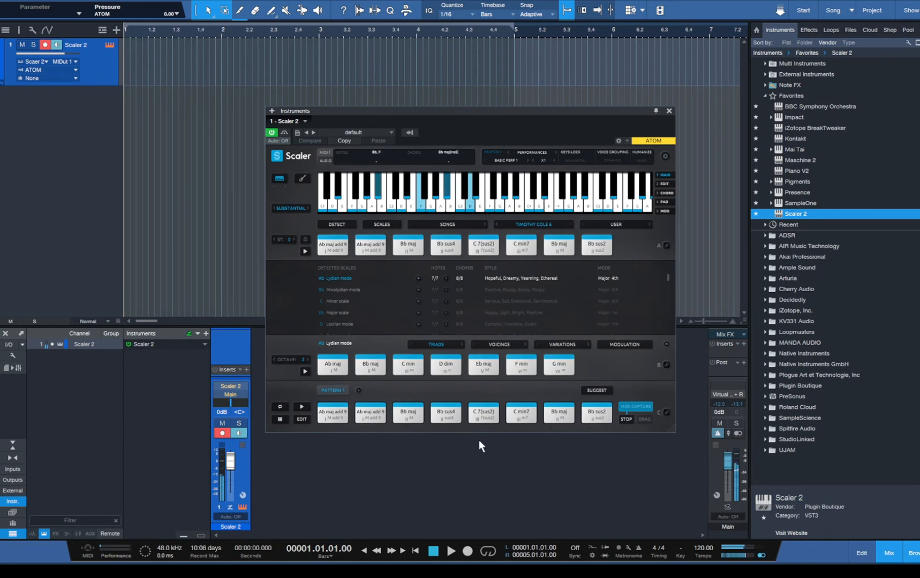
{"action": "left_click", "coordinate": [628, 419]}
{"action": "left_click_drag", "start_coordinate": [646, 420], "coordinate": [137, 58]}
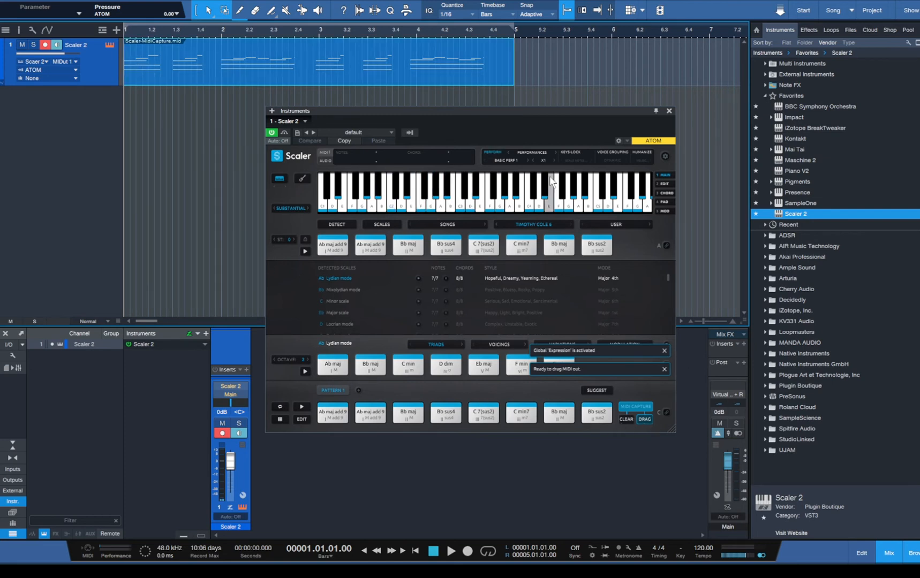
Step: Turn off Scaler's Perform mode and play back the captured performance clip
{"action": "left_click", "coordinate": [492, 153]}
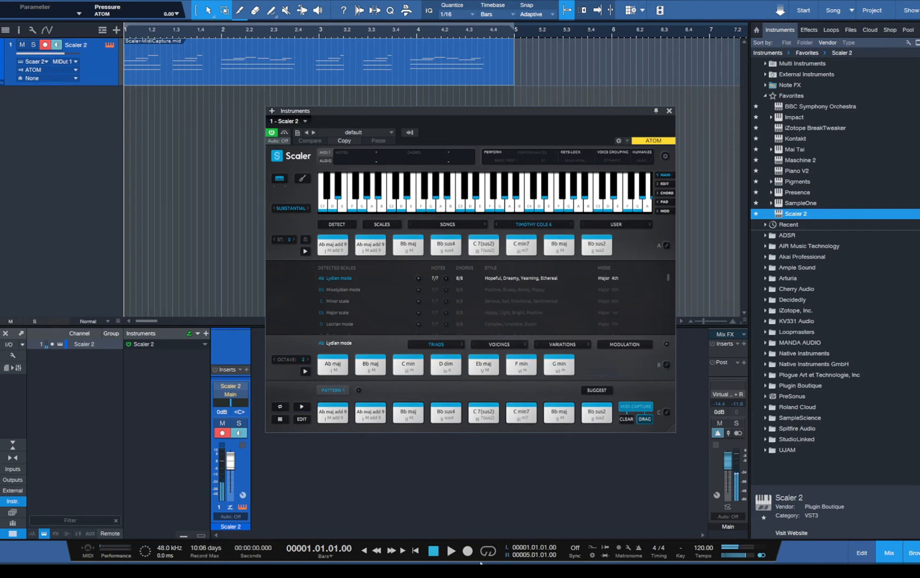
{"action": "left_click", "coordinate": [451, 551]}
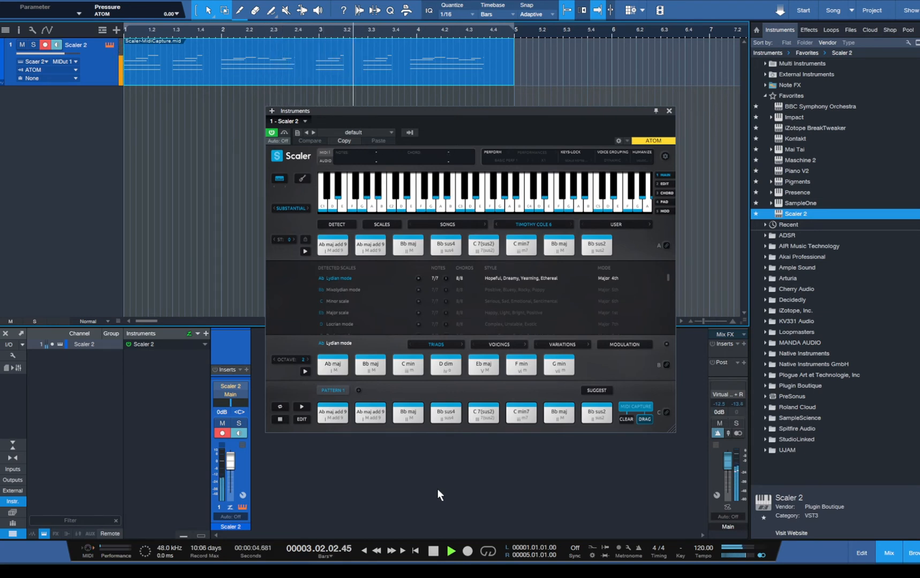
{"action": "left_click", "coordinate": [432, 552]}
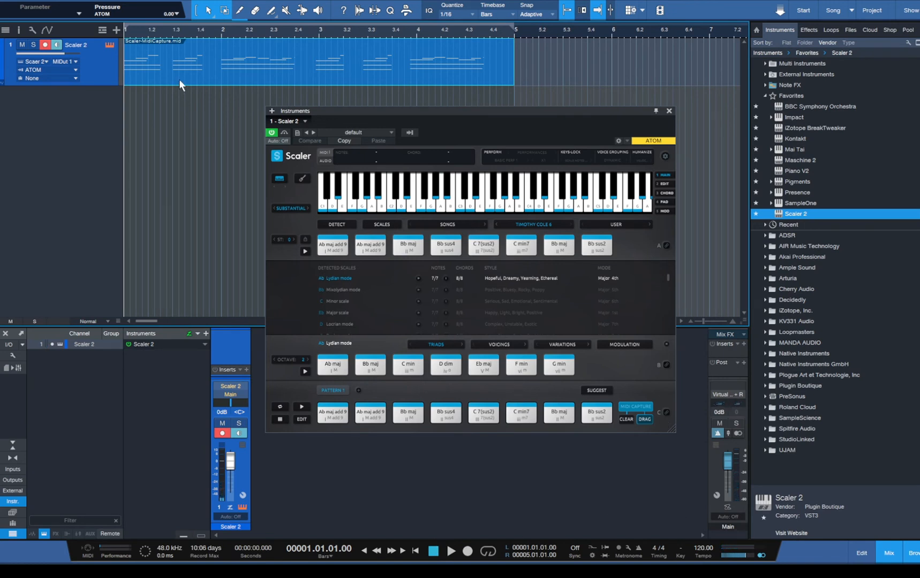
Step: Delete the captured performance clip from the Scaler 2 track and clear Scaler's MIDI capture
{"action": "key", "text": "Delete"}
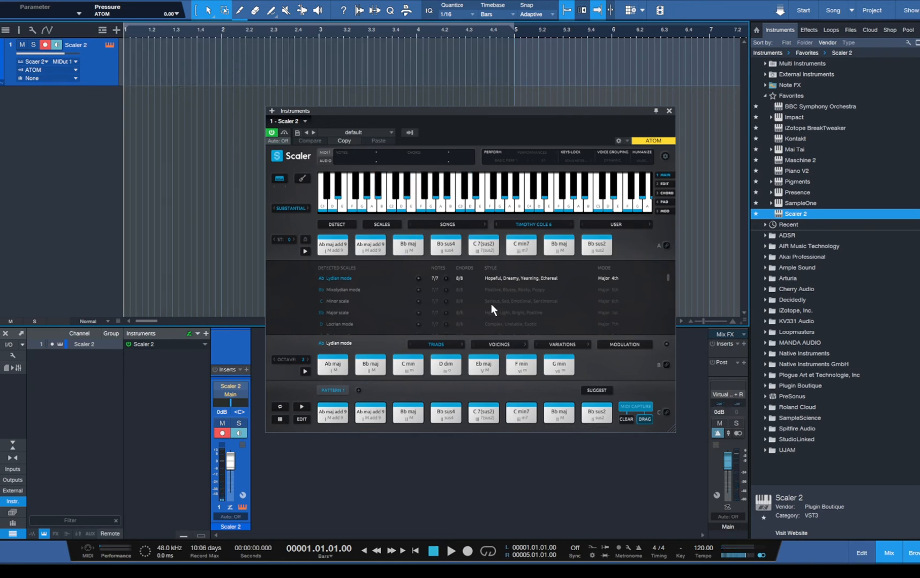
{"action": "left_click", "coordinate": [626, 419]}
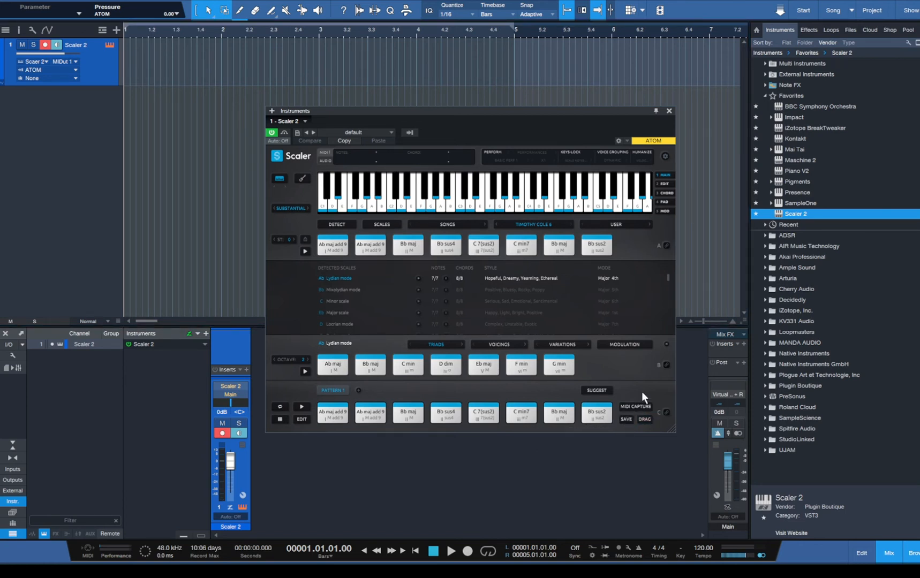
{"action": "left_click_drag", "start_coordinate": [516, 112], "coordinate": [537, 114]}
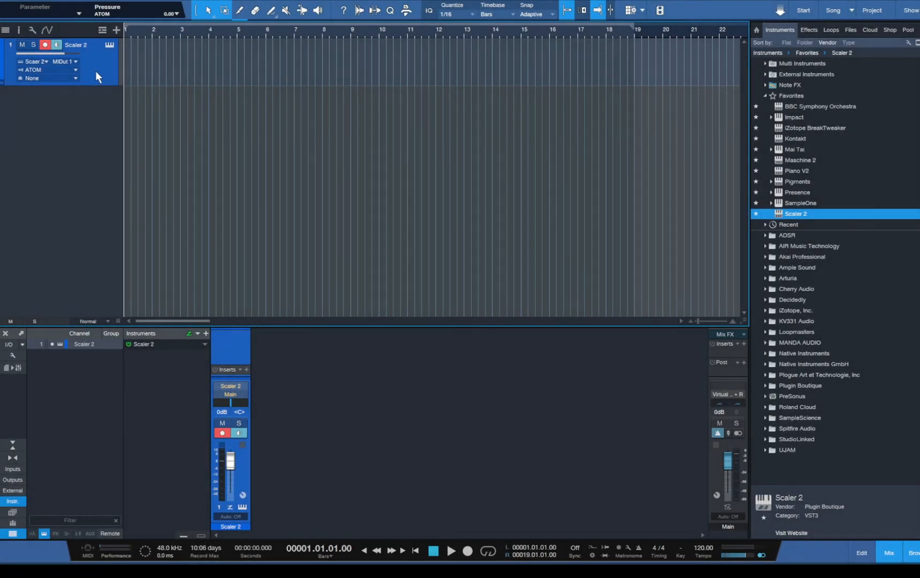
Step: With the Scaler window reopened, duplicate the Scaler 2 track and enlarge the copy's height until its routing fields show
{"action": "left_click", "coordinate": [108, 44]}
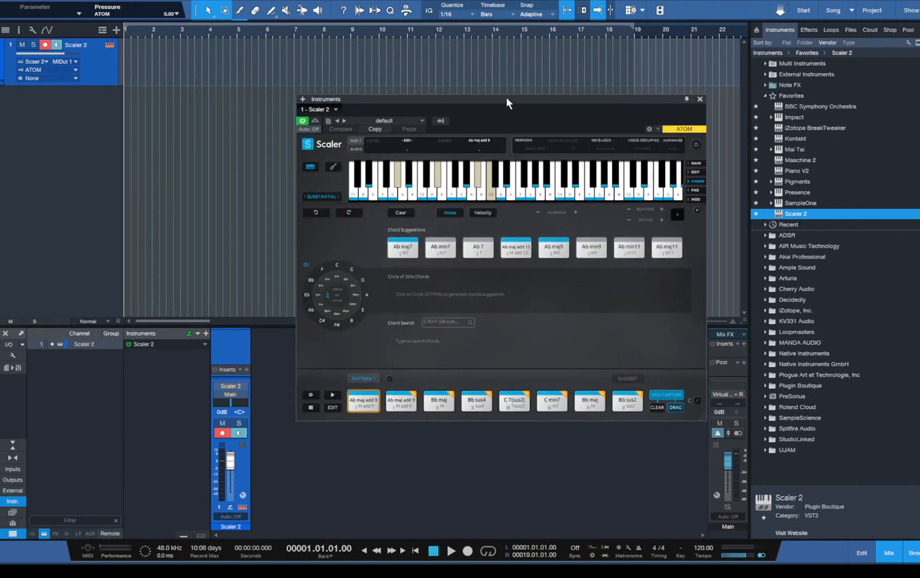
{"action": "left_click_drag", "start_coordinate": [506, 97], "coordinate": [527, 94]}
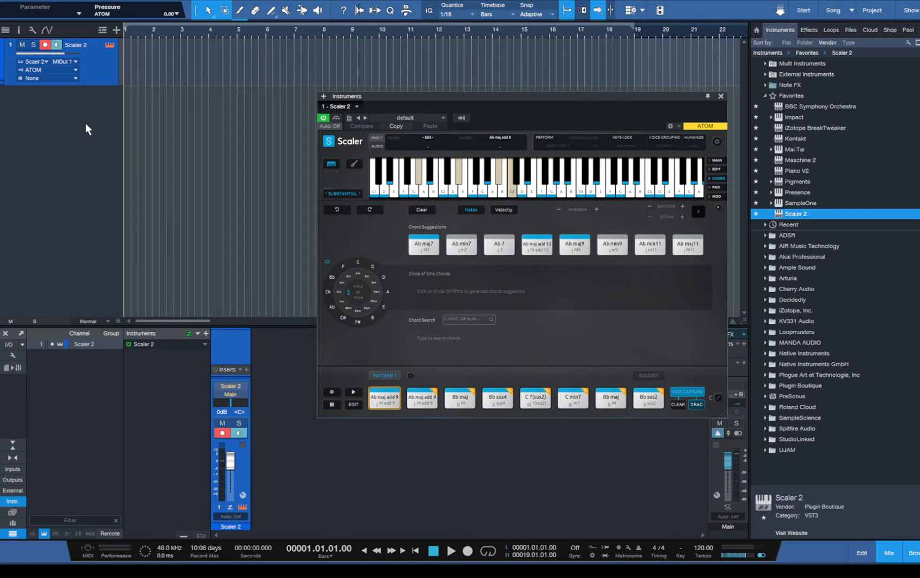
{"action": "right_click", "coordinate": [103, 74]}
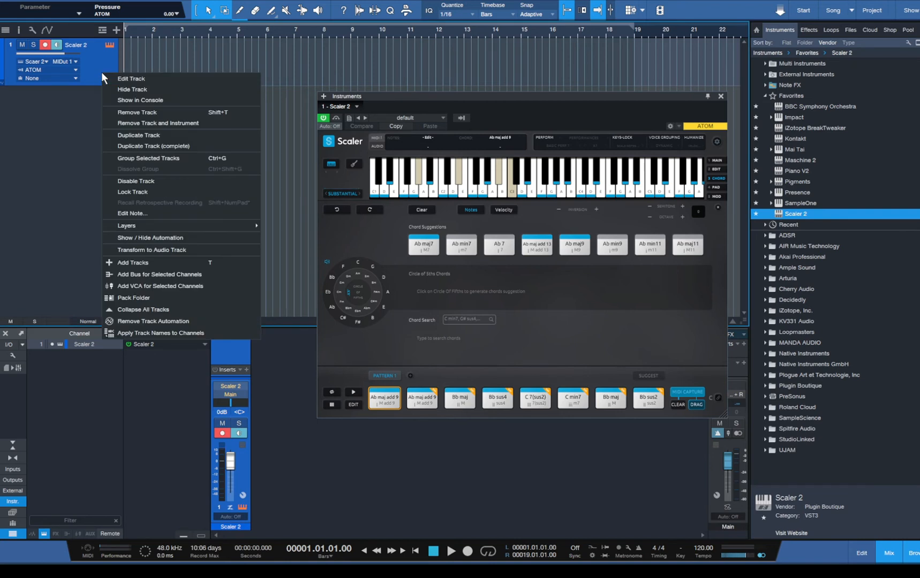
{"action": "left_click", "coordinate": [153, 138]}
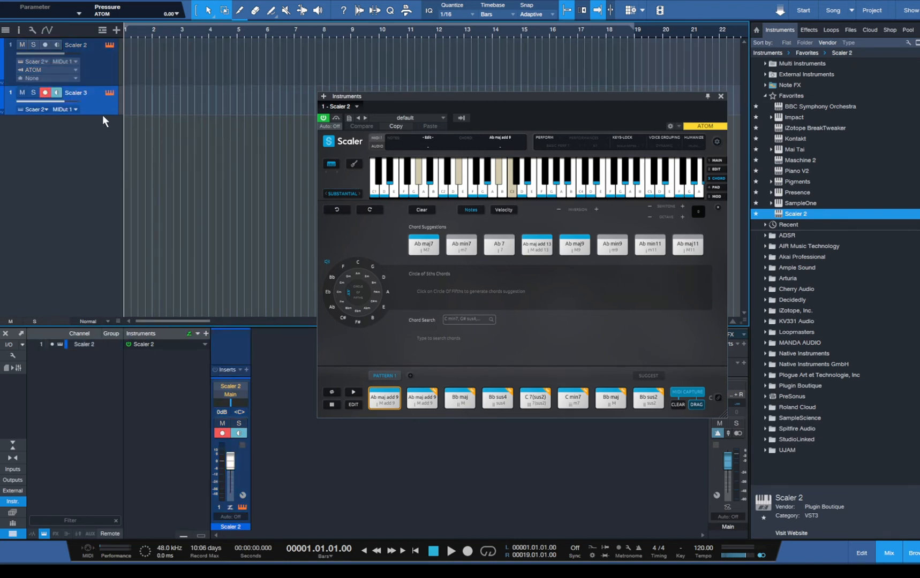
{"action": "right_click", "coordinate": [102, 75]}
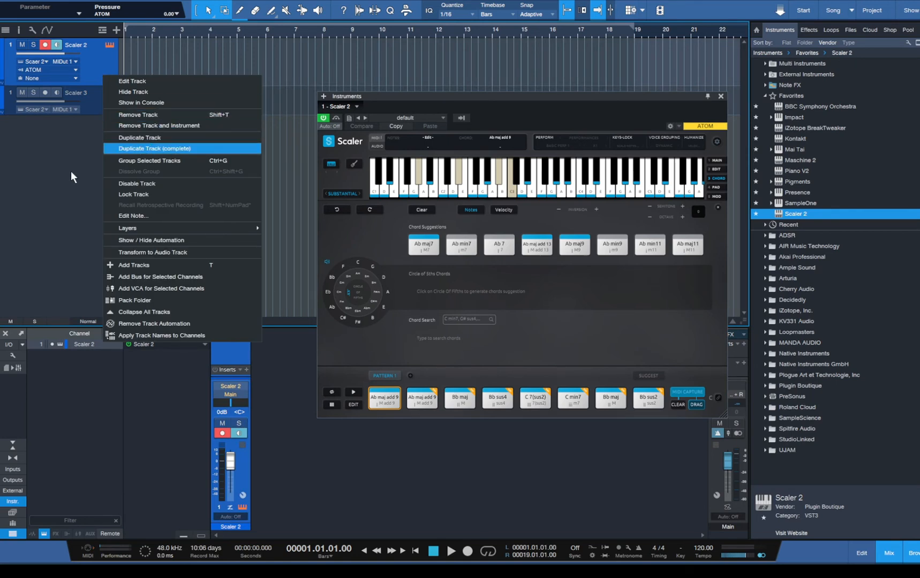
{"action": "left_click", "coordinate": [66, 144]}
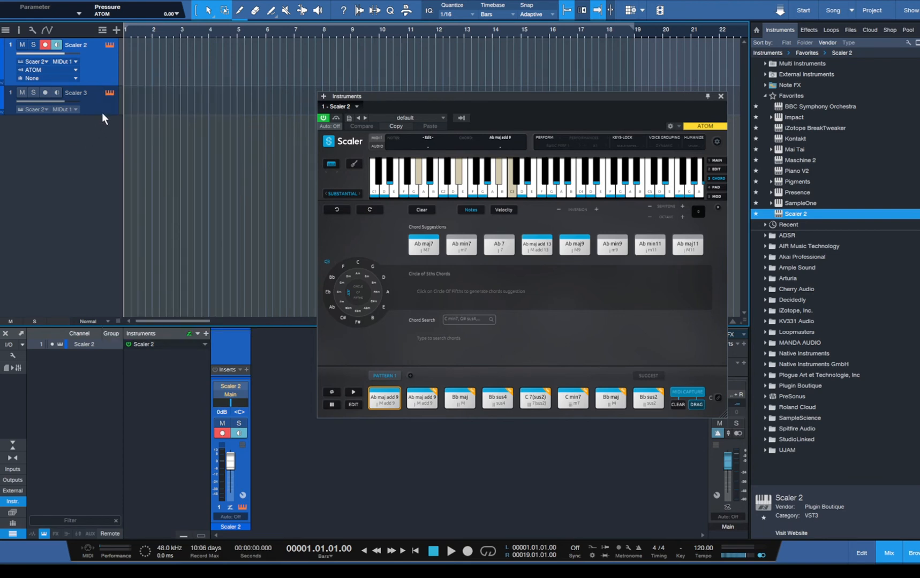
{"action": "left_click_drag", "start_coordinate": [105, 114], "coordinate": [107, 136]}
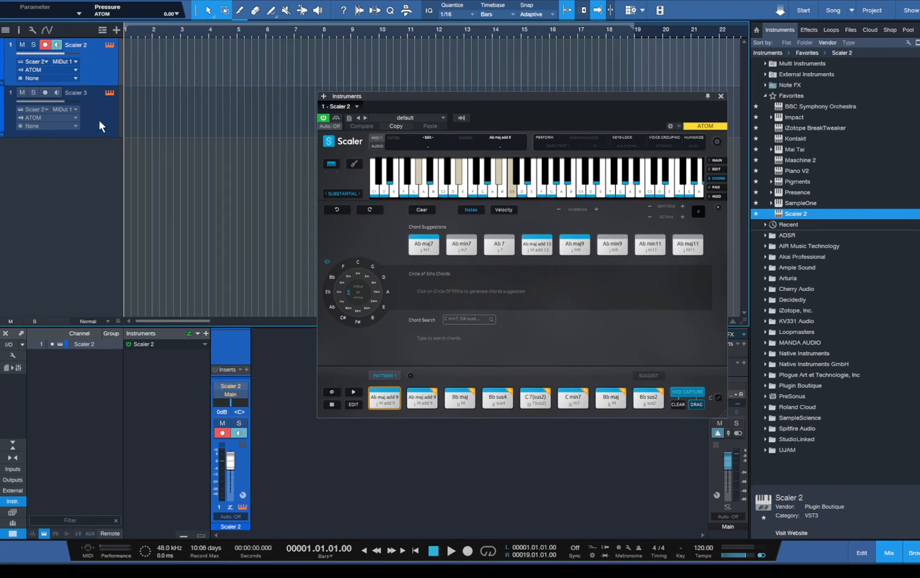
Step: Set the Scaler 3 track's instrument output to None and its input to Scaler 2, and arm it for recording
{"action": "left_click", "coordinate": [46, 109]}
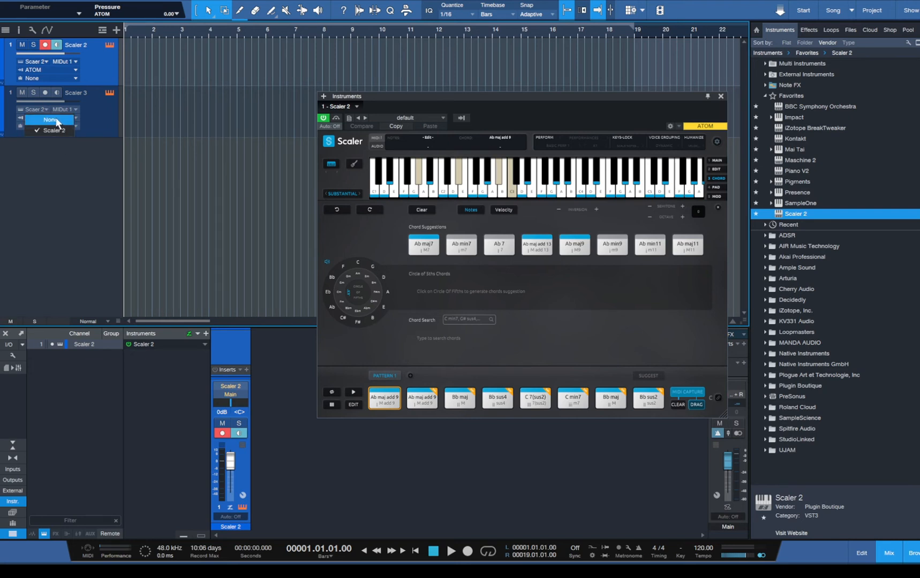
{"action": "left_click", "coordinate": [51, 120]}
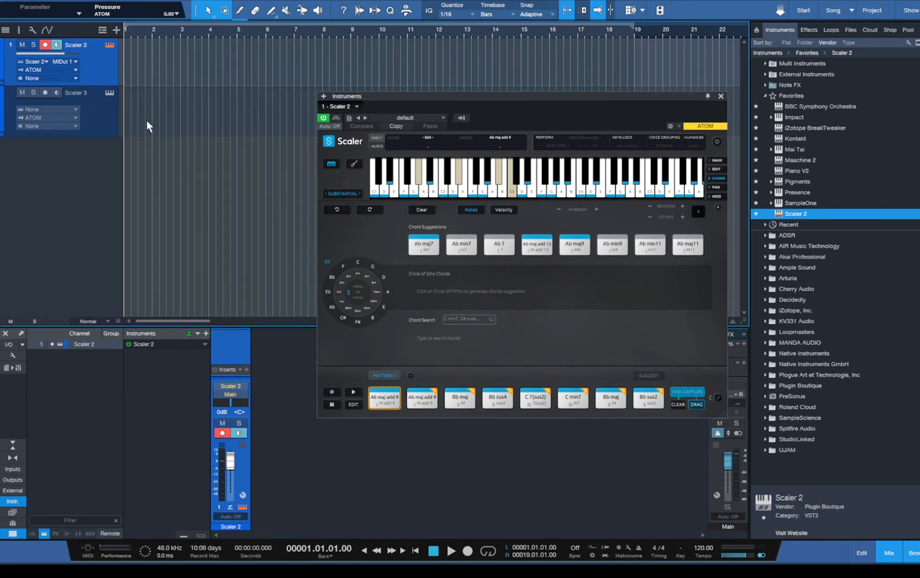
{"action": "left_click", "coordinate": [76, 116]}
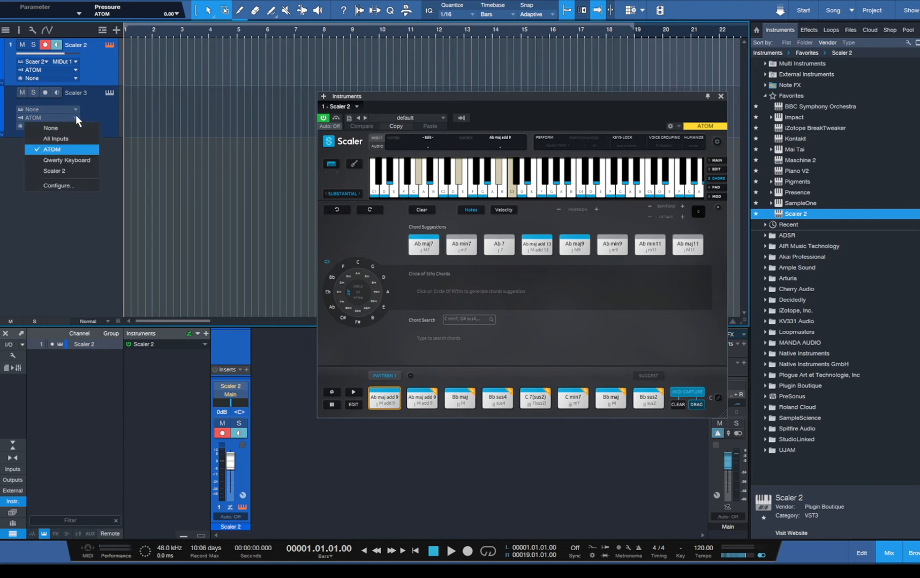
{"action": "left_click", "coordinate": [67, 172]}
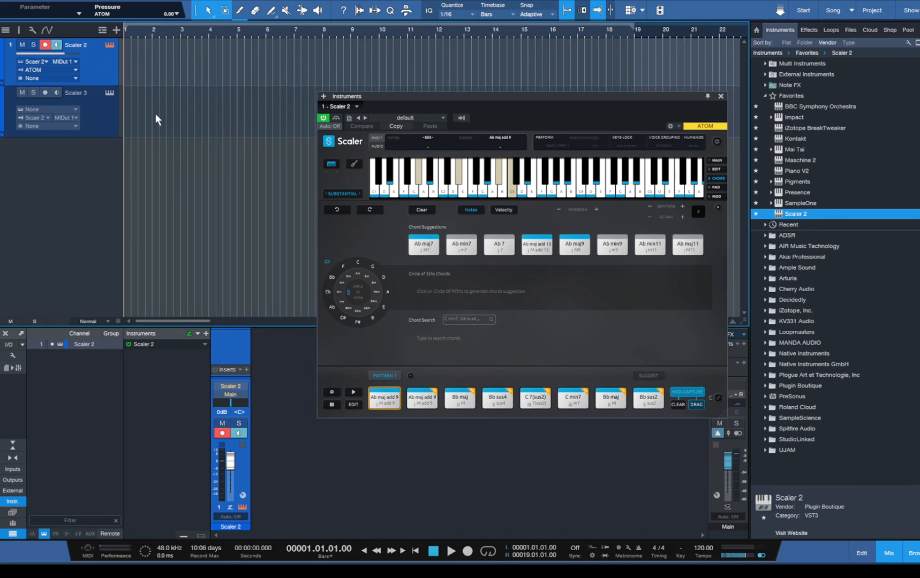
{"action": "left_click", "coordinate": [45, 92]}
Step: From Scaler's main view, record the pattern's chords onto the armed Scaler 3 track by playing them in sequence, and stop recording
{"action": "left_click", "coordinate": [717, 160]}
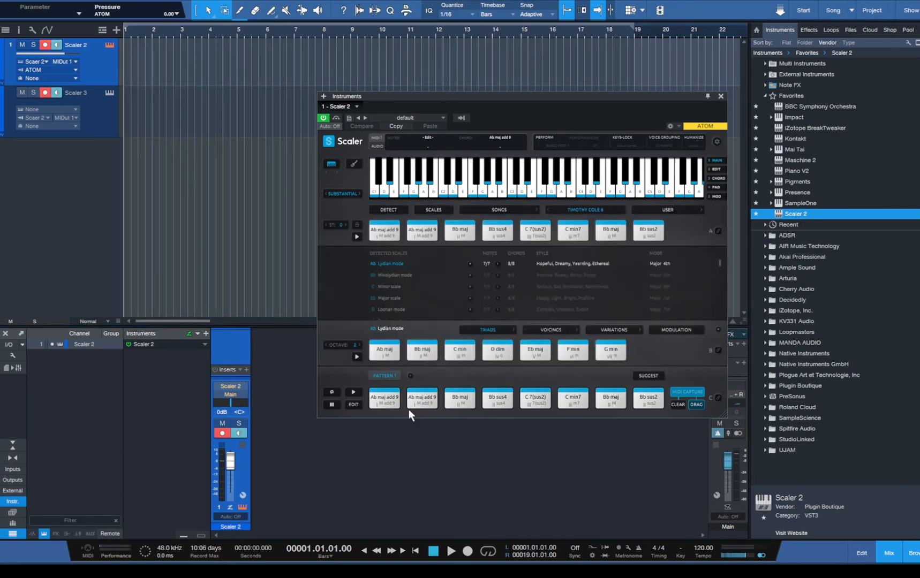
{"action": "left_click", "coordinate": [468, 551]}
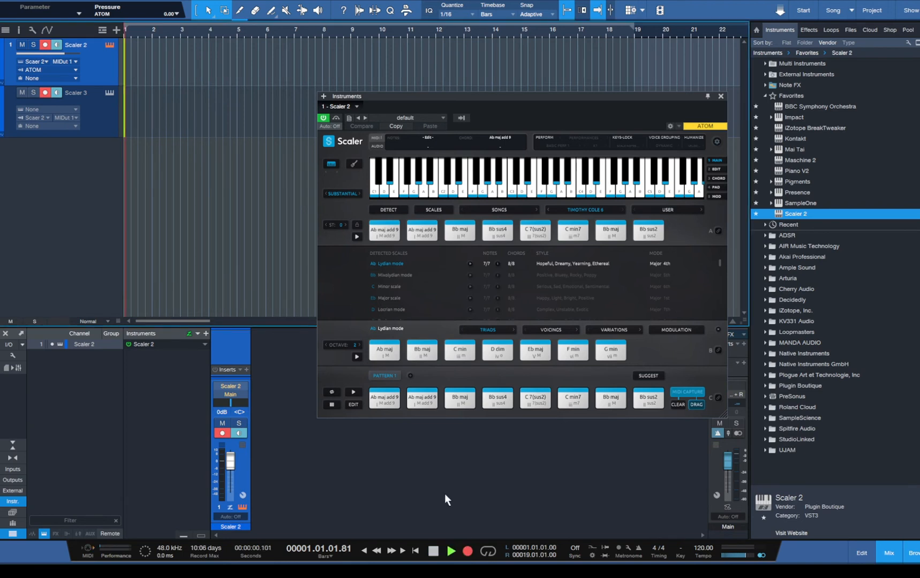
{"action": "left_click", "coordinate": [385, 397]}
{"action": "left_click", "coordinate": [422, 398]}
{"action": "left_click", "coordinate": [461, 399]}
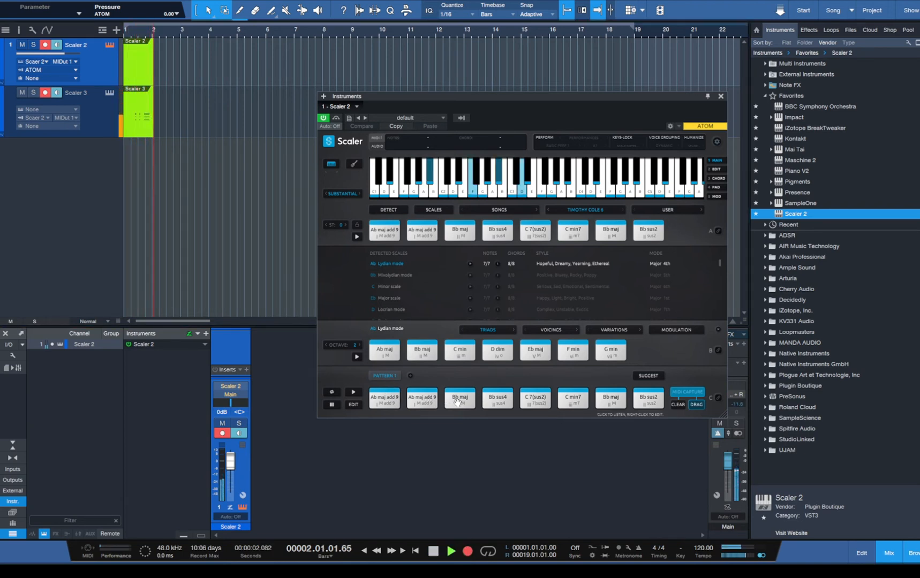
{"action": "left_click", "coordinate": [502, 399]}
{"action": "left_click", "coordinate": [535, 398]}
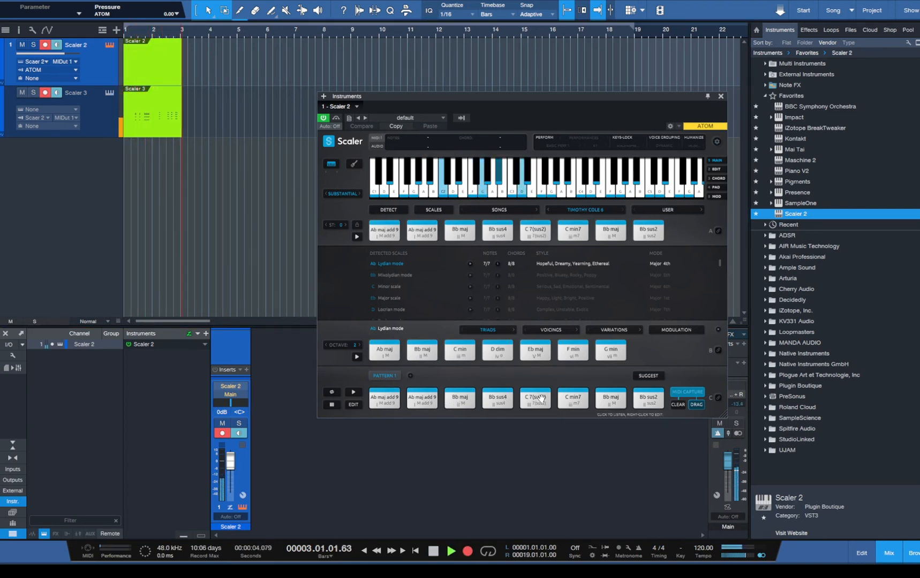
{"action": "left_click", "coordinate": [575, 399]}
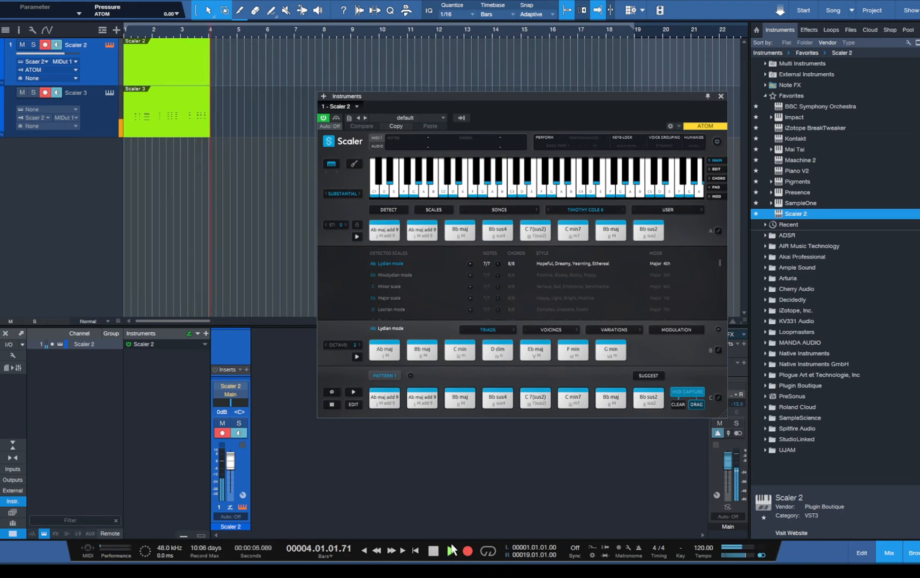
{"action": "key", "text": "space"}
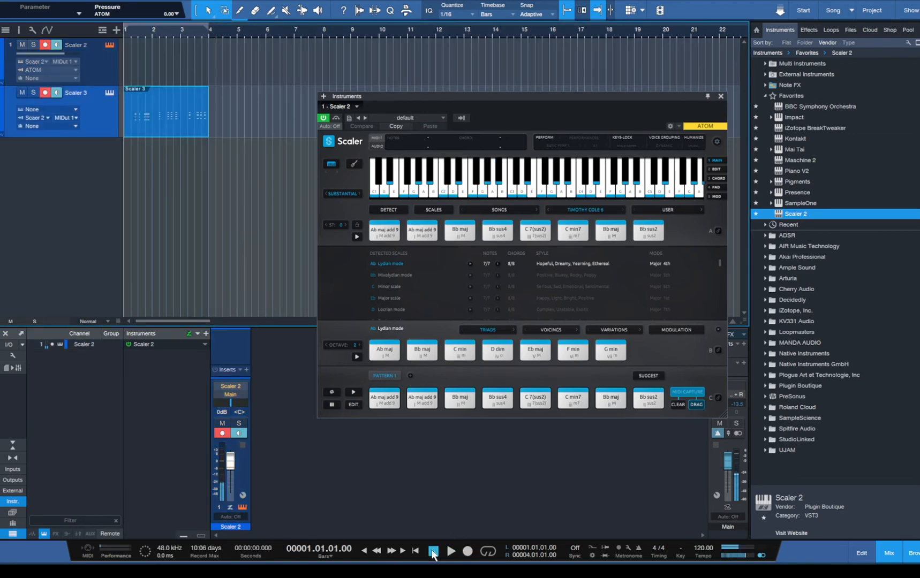
Step: Inspect the notes of the recorded Scaler 3 clip in the note editor and delete the clip
{"action": "double_click", "coordinate": [178, 130]}
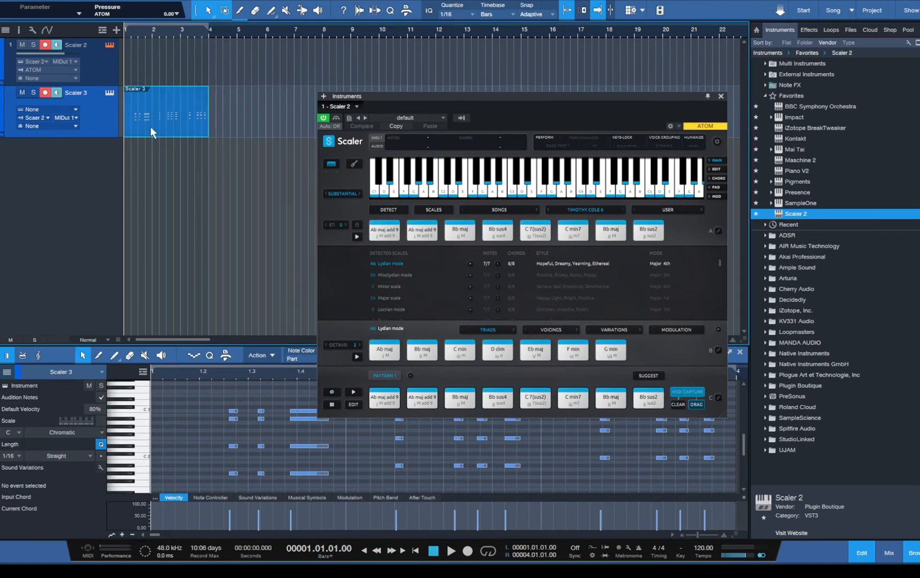
{"action": "key", "text": "Delete"}
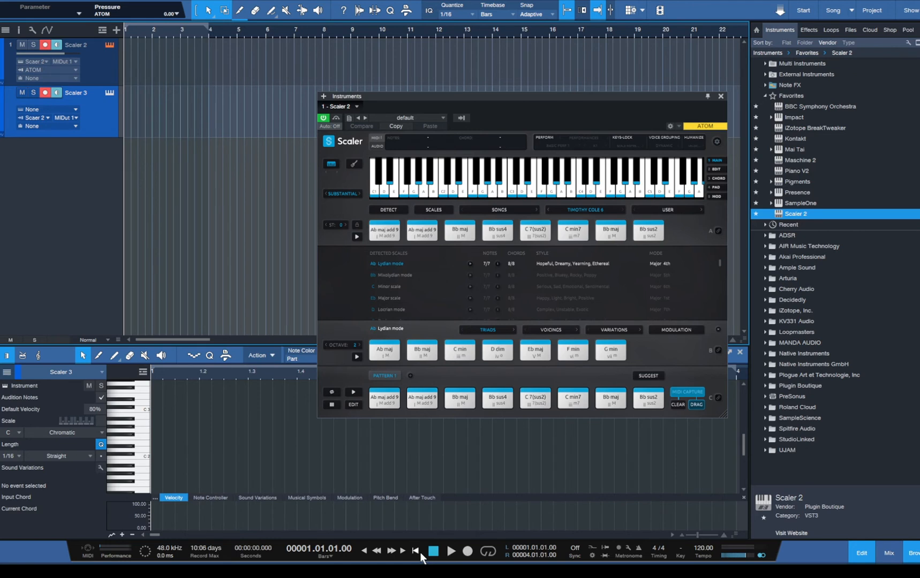
Step: Enable MIDI binding for Scaler's pattern section C and record a chord performance played from the controller
{"action": "left_click", "coordinate": [717, 398]}
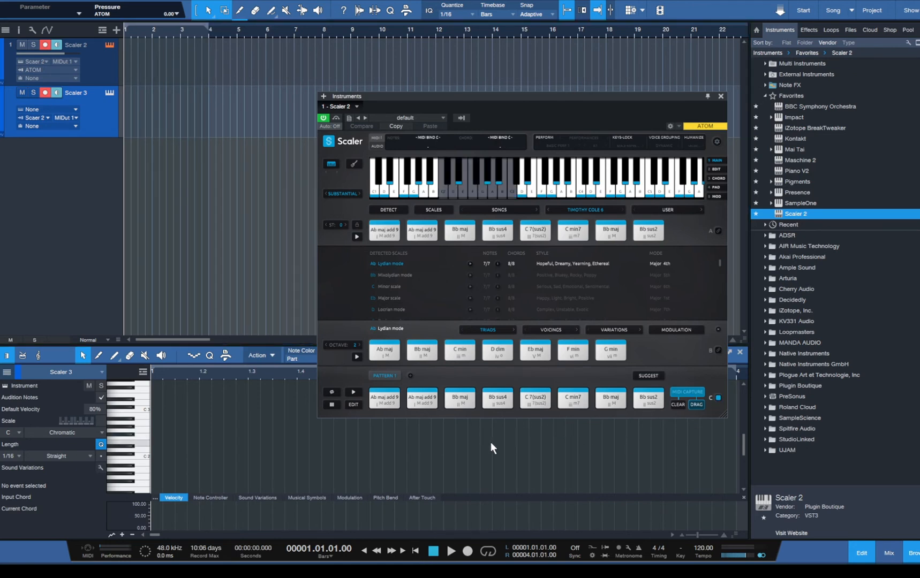
{"action": "left_click", "coordinate": [468, 550]}
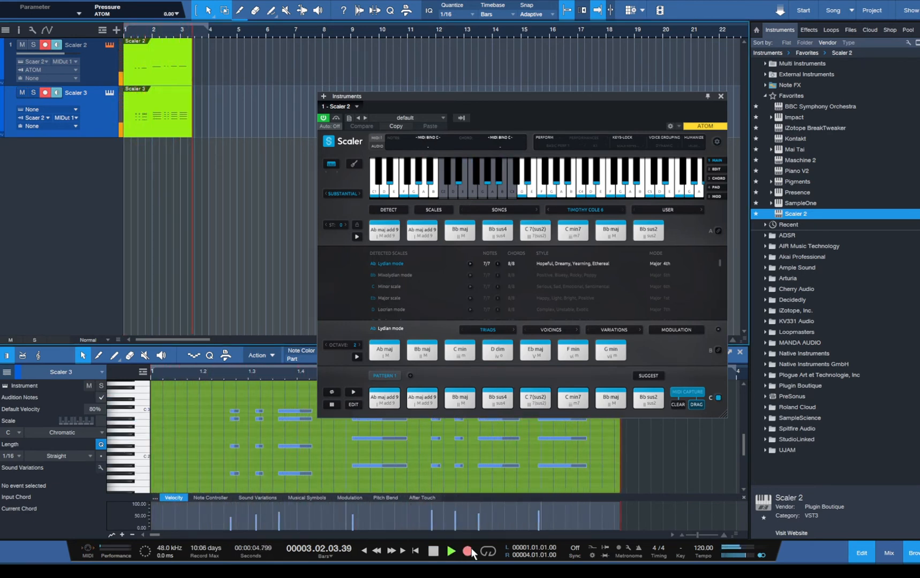
{"action": "key", "text": "space"}
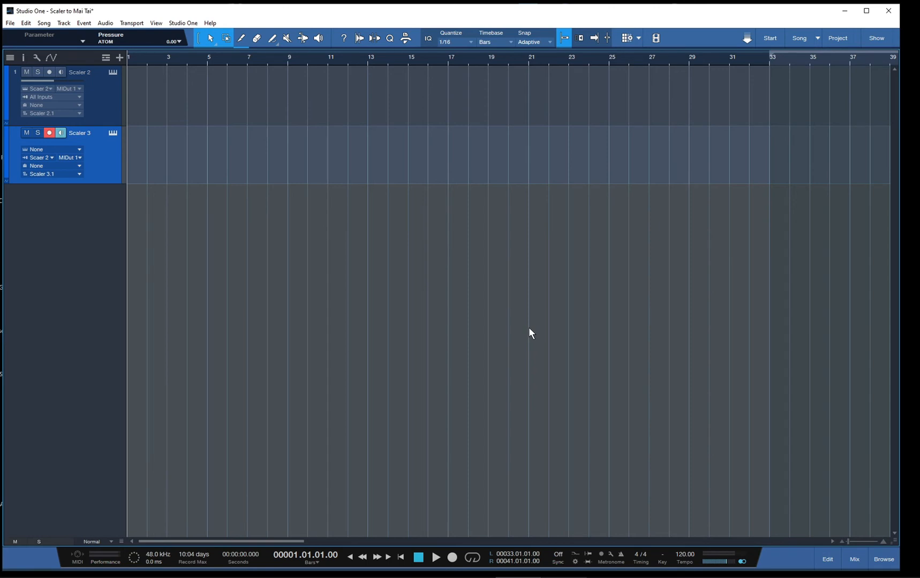
Step: Remove the Scaler 3 track from the Scaler to Mai Tai song
{"action": "right_click", "coordinate": [98, 148]}
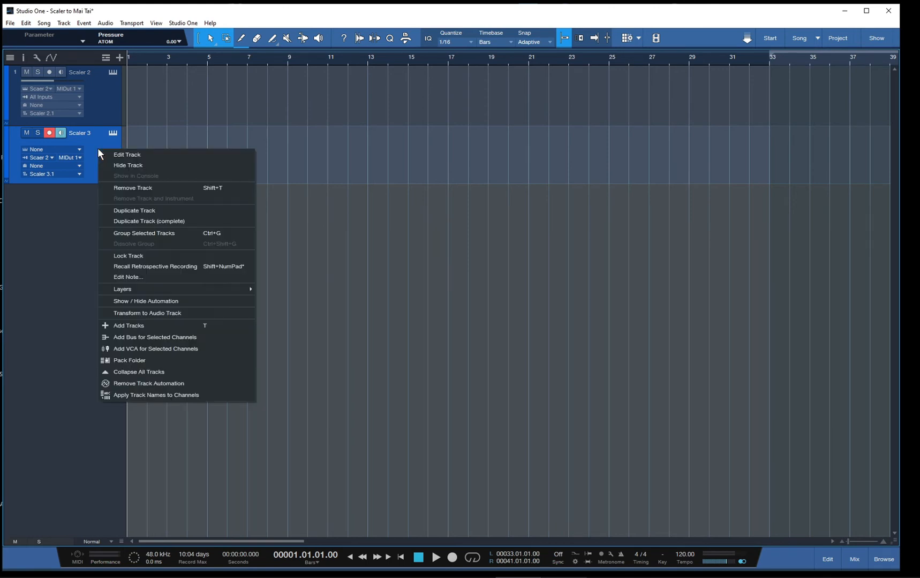
{"action": "left_click", "coordinate": [153, 188]}
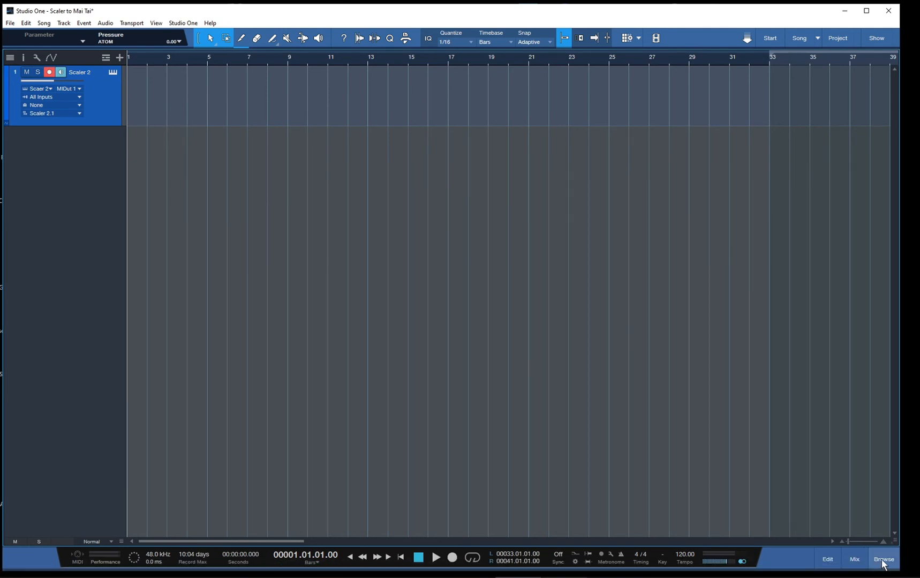
Step: Add Mai Tai's Poly - Acid Trip preset from the favourites as a new instrument track and enlarge the track until its routing fields show
{"action": "left_click", "coordinate": [885, 561]}
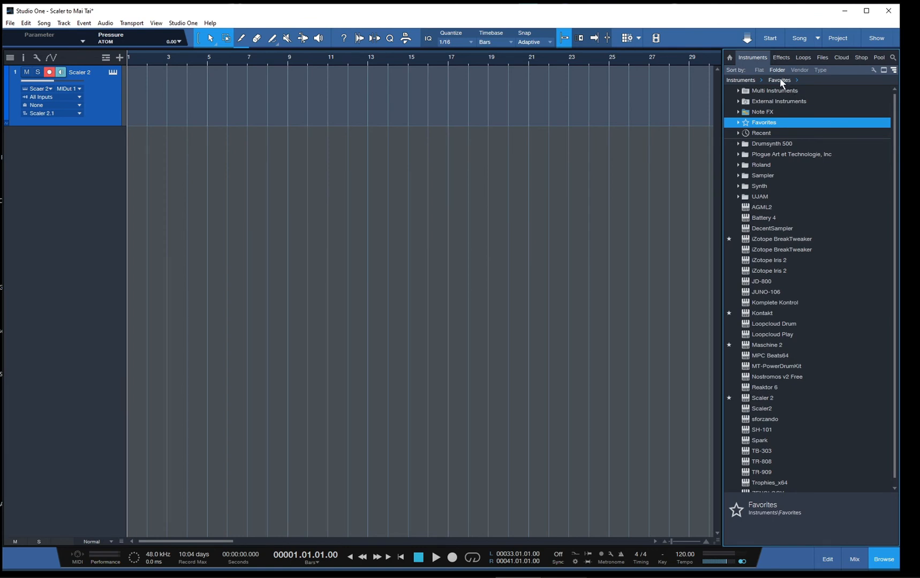
{"action": "left_click", "coordinate": [738, 122]}
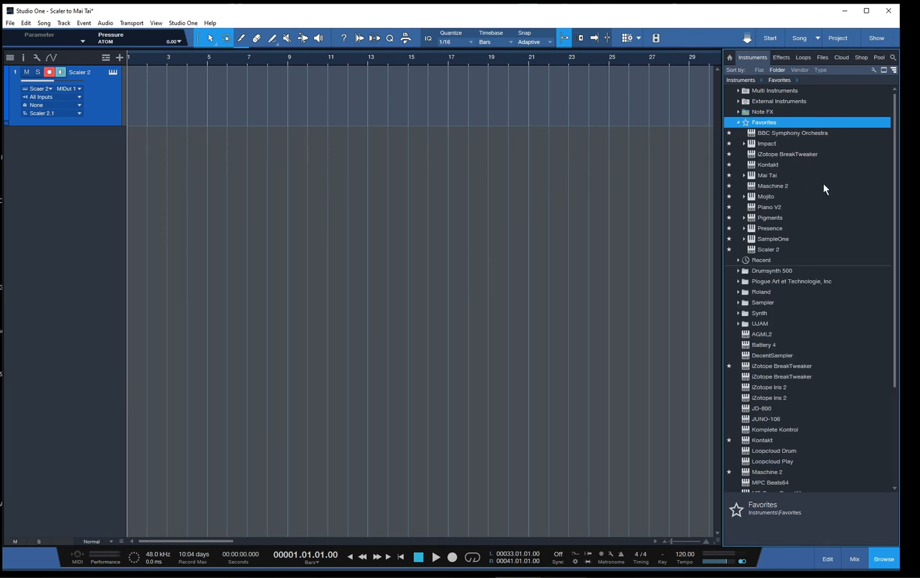
{"action": "left_click", "coordinate": [744, 176]}
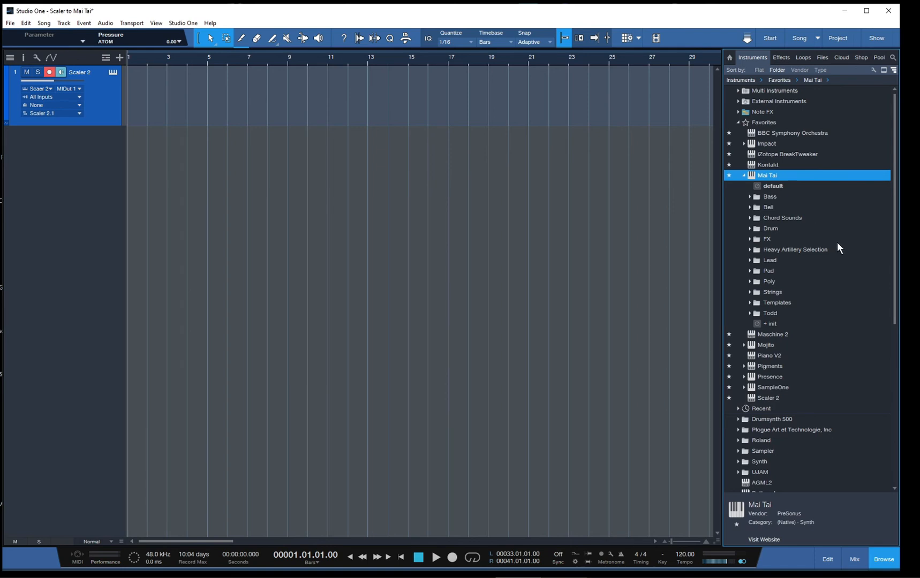
{"action": "left_click", "coordinate": [749, 282]}
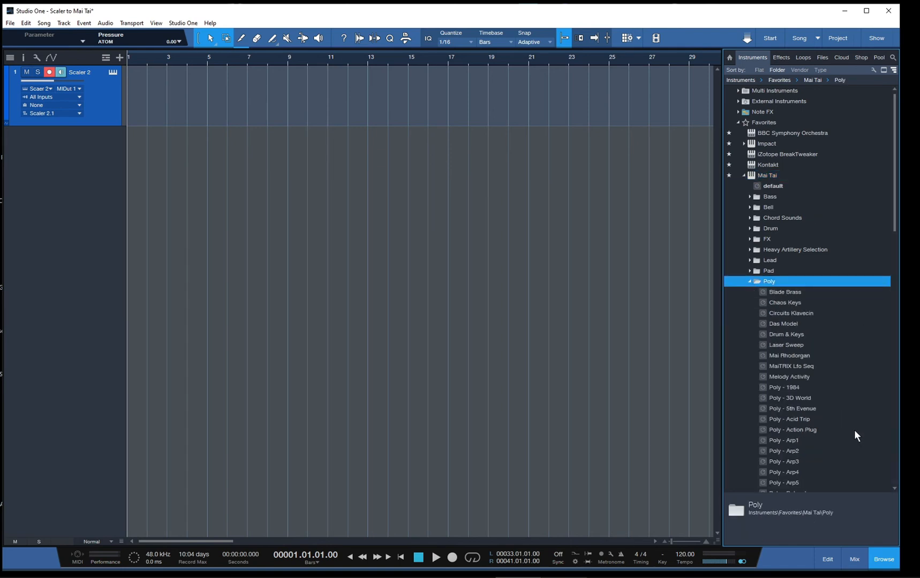
{"action": "left_click_drag", "start_coordinate": [766, 419], "coordinate": [92, 294]}
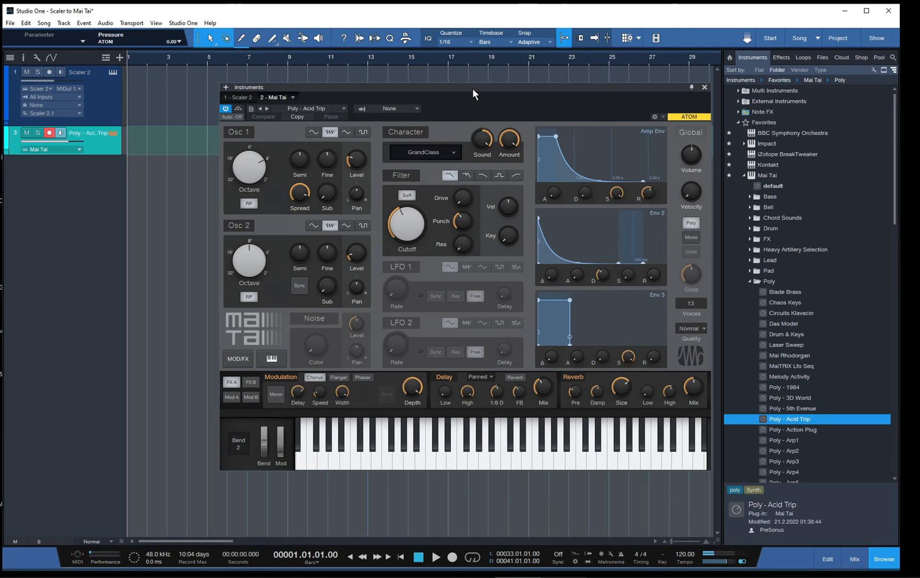
{"action": "left_click_drag", "start_coordinate": [473, 88], "coordinate": [459, 148]}
{"action": "left_click_drag", "start_coordinate": [113, 155], "coordinate": [109, 185]}
Step: Set the Poly - Acid Trip track's input to Scaler 2
{"action": "left_click", "coordinate": [101, 100]}
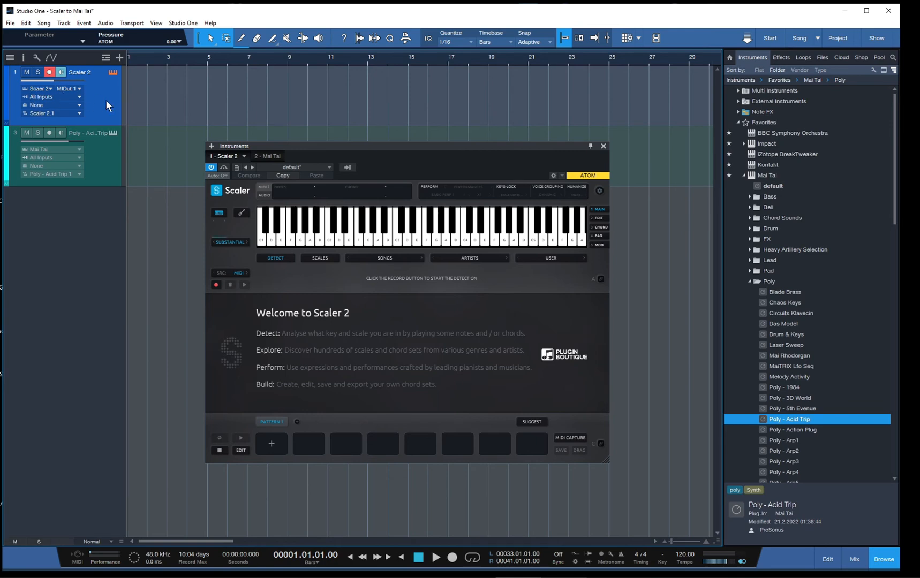
{"action": "left_click", "coordinate": [99, 153]}
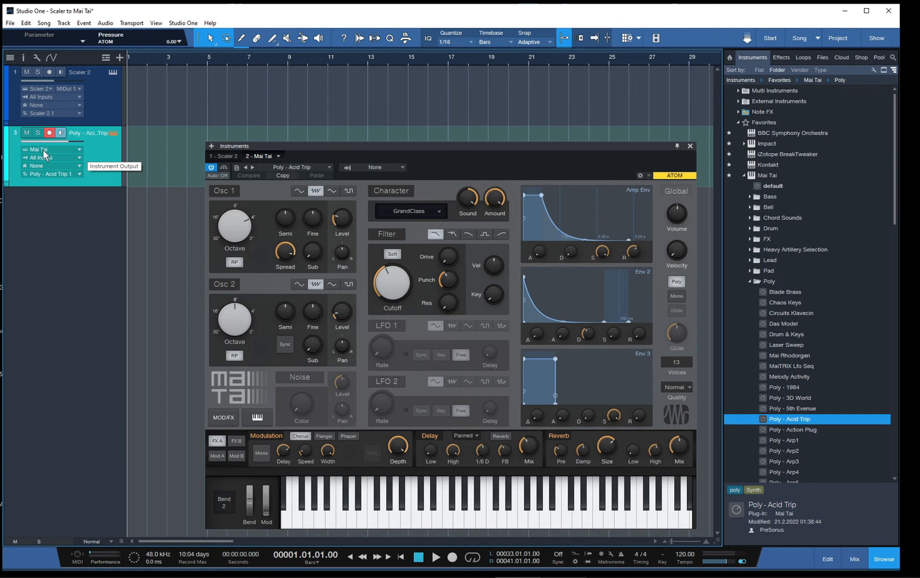
{"action": "left_click", "coordinate": [78, 156]}
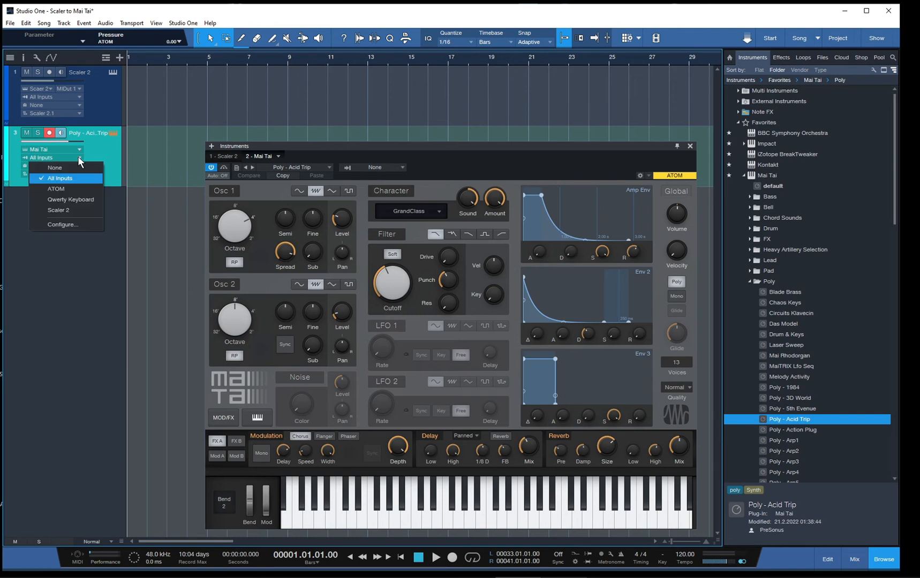
{"action": "left_click", "coordinate": [68, 210]}
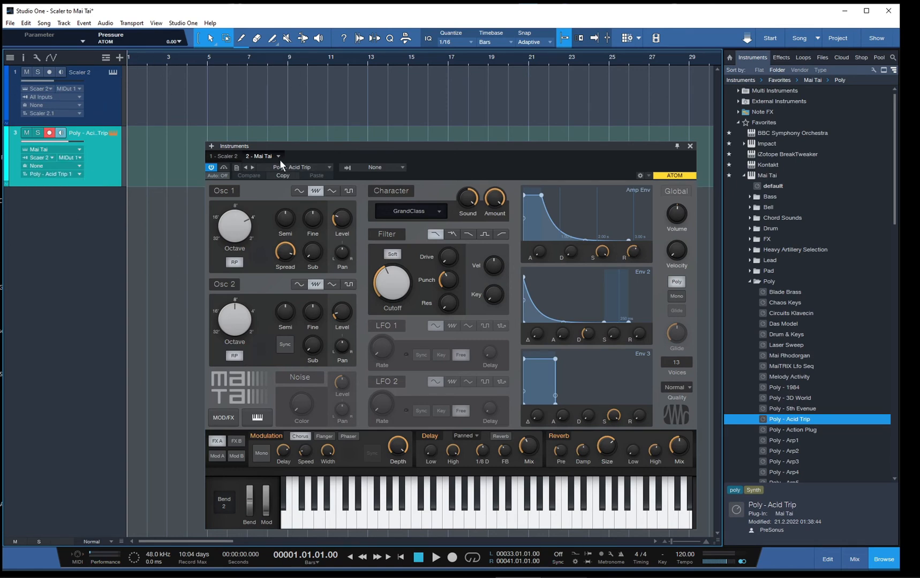
Step: Play several single notes on Scaler's on-screen keyboard to test the routing to Mai Tai
{"action": "left_click", "coordinate": [222, 155]}
{"action": "left_click", "coordinate": [359, 187]}
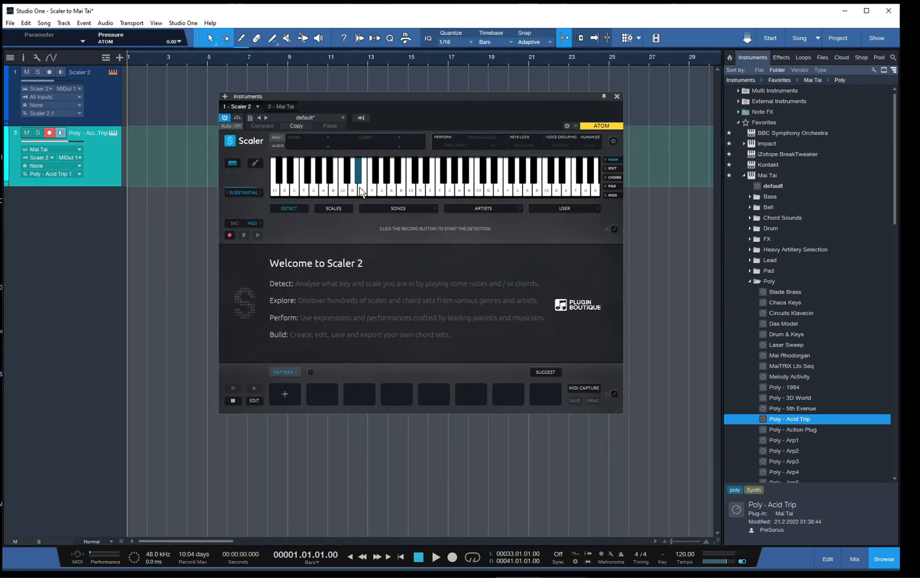
{"action": "left_click", "coordinate": [380, 191]}
{"action": "left_click", "coordinate": [400, 192]}
{"action": "left_click", "coordinate": [430, 192]}
{"action": "left_click", "coordinate": [400, 193]}
{"action": "left_click", "coordinate": [362, 191]}
Step: With the Scaler 2 track selected, raise the Poly - Acid Trip track's volume and turn off Scaler's internal sound
{"action": "left_click", "coordinate": [96, 102]}
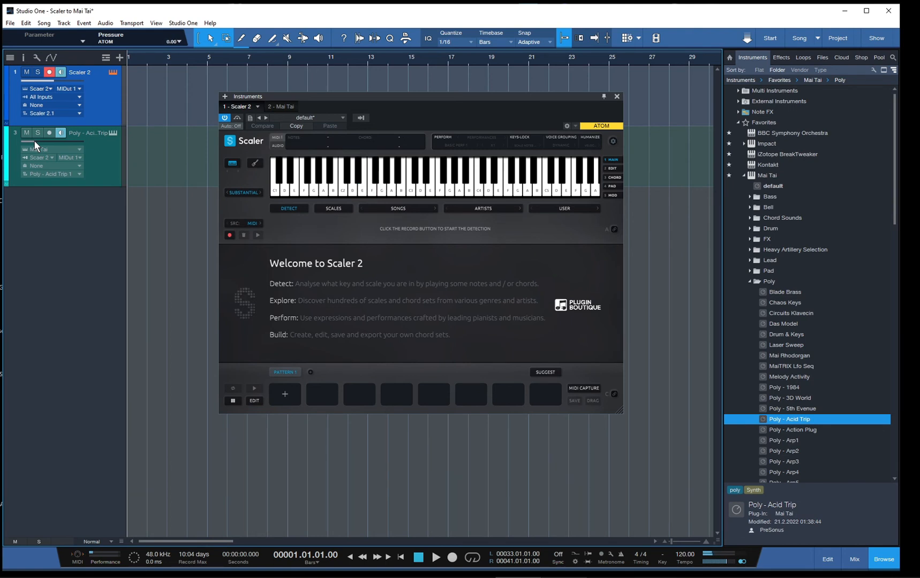
{"action": "left_click_drag", "start_coordinate": [34, 140], "coordinate": [53, 143]}
{"action": "left_click", "coordinate": [243, 192]}
{"action": "left_click", "coordinate": [242, 174]}
{"action": "left_click", "coordinate": [242, 193]}
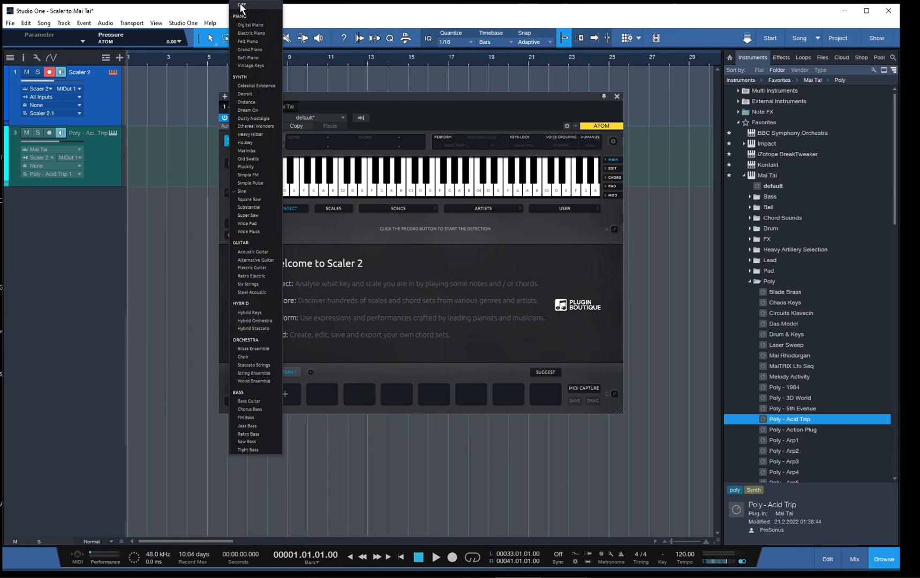
{"action": "left_click", "coordinate": [242, 5]}
{"action": "left_click_drag", "start_coordinate": [398, 97], "coordinate": [422, 121]}
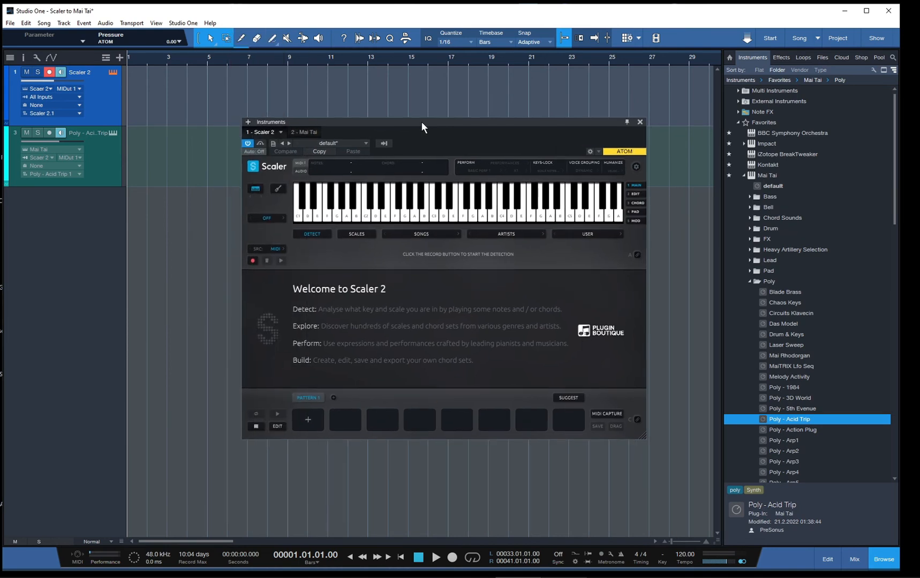
Step: Load the Up and Down artist chord set in Scaler and play some of its chords through Mai Tai
{"action": "left_click", "coordinate": [513, 235]}
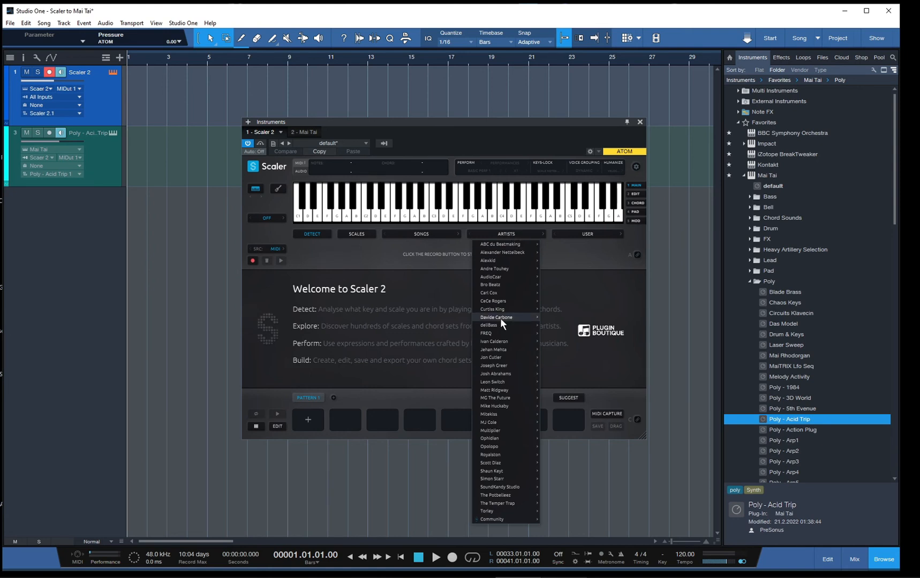
{"action": "mouse_move", "coordinate": [498, 317]}
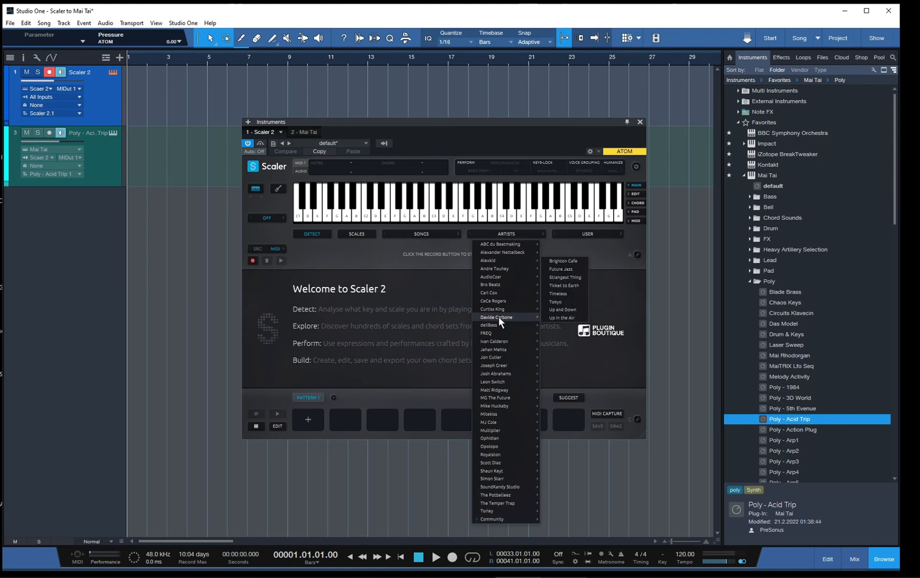
{"action": "left_click", "coordinate": [560, 310]}
{"action": "left_click", "coordinate": [311, 255]}
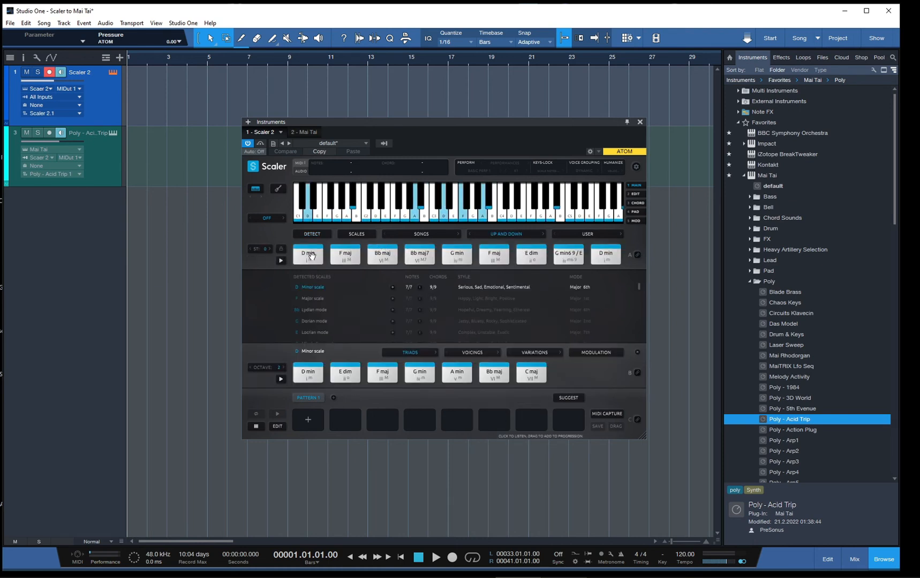
{"action": "left_click", "coordinate": [417, 254]}
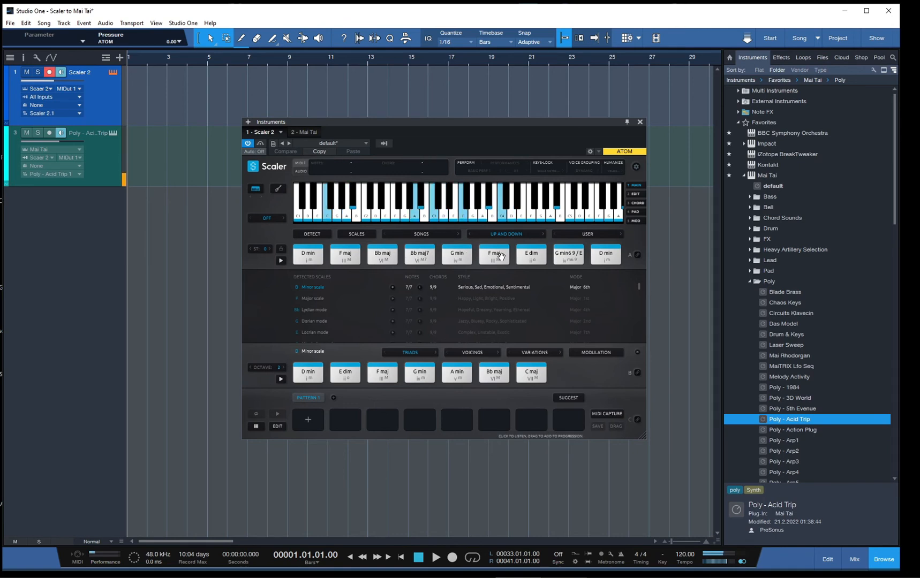
Step: Turn on Scaler's perform mode with the Melody expression type and the Riff A All pattern
{"action": "left_click", "coordinate": [469, 163]}
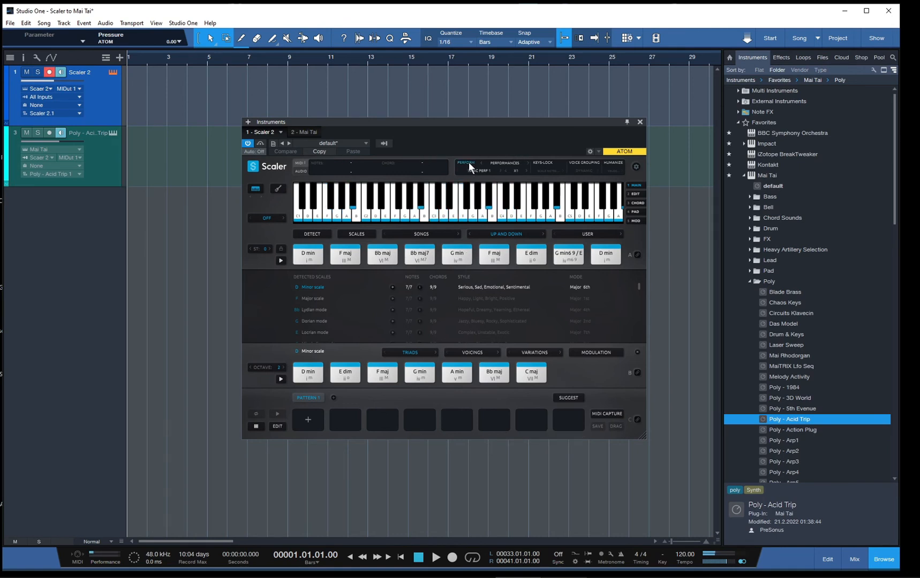
{"action": "left_click", "coordinate": [504, 163]}
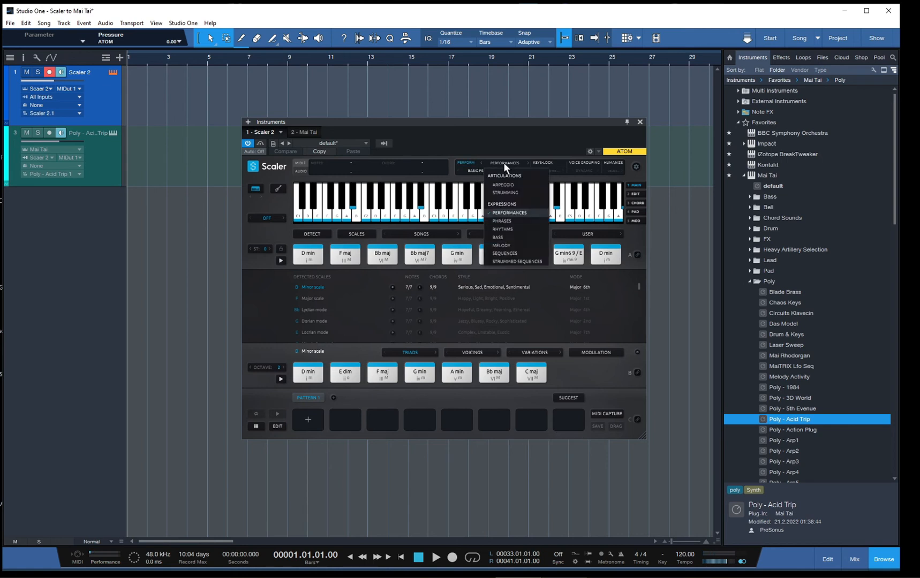
{"action": "left_click", "coordinate": [504, 246]}
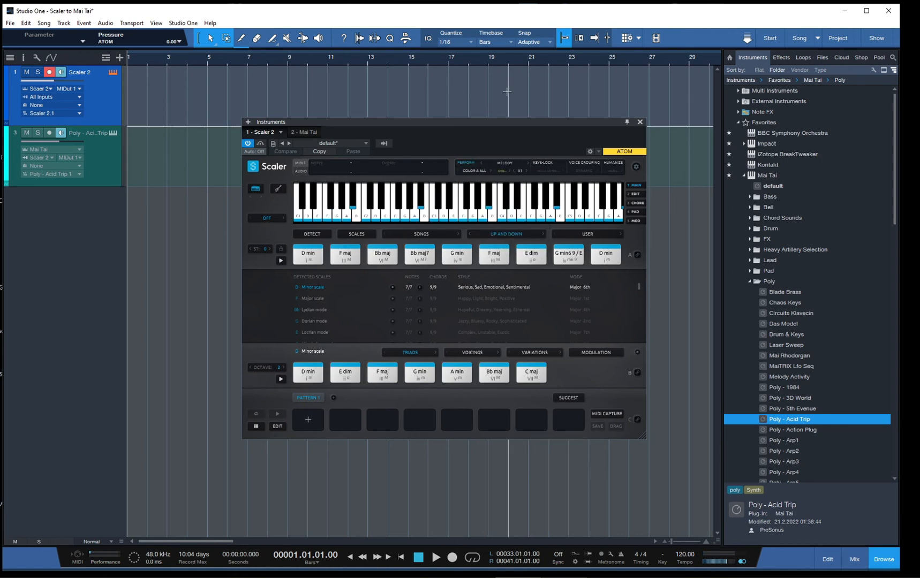
{"action": "left_click", "coordinate": [475, 166]}
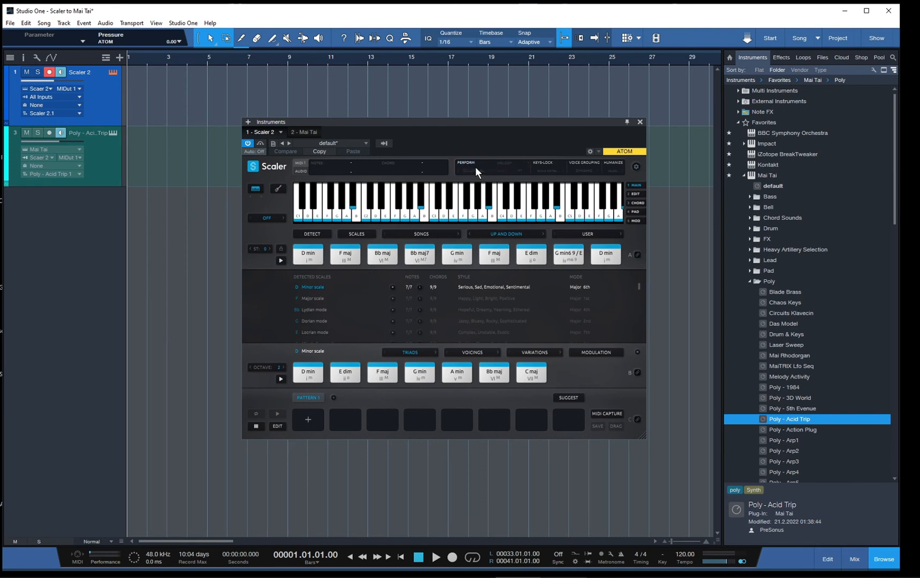
{"action": "left_click", "coordinate": [506, 163]}
{"action": "left_click", "coordinate": [504, 246]}
{"action": "left_click", "coordinate": [469, 162]}
{"action": "left_click", "coordinate": [474, 170]}
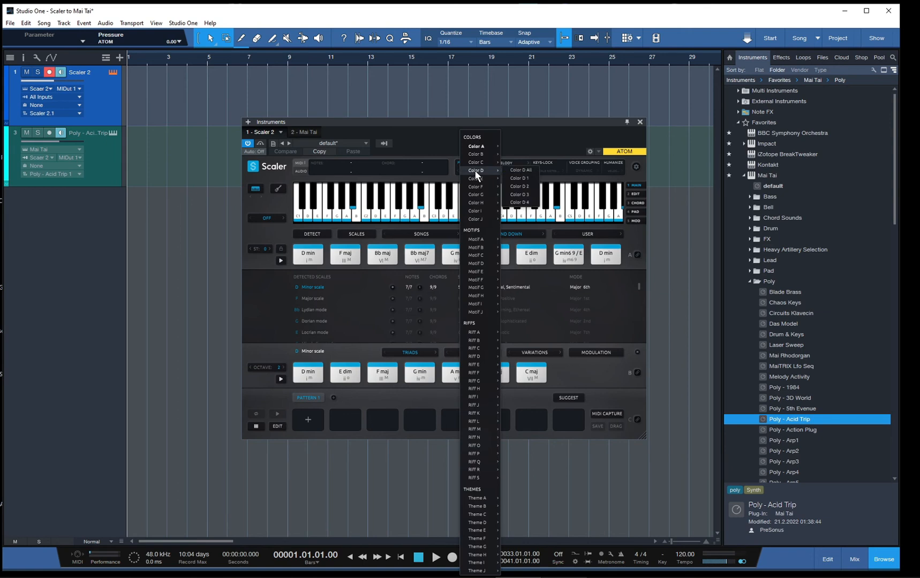
{"action": "mouse_move", "coordinate": [475, 331]}
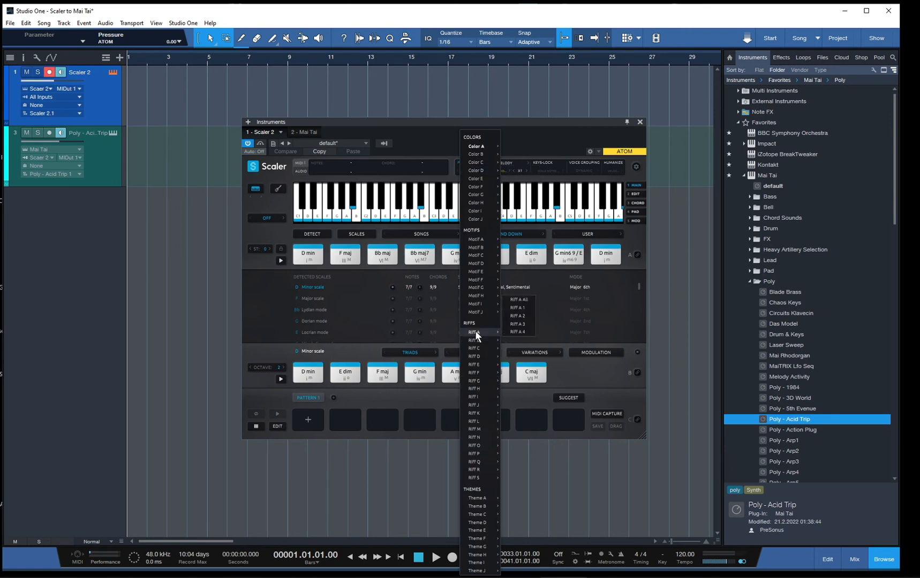
{"action": "left_click", "coordinate": [519, 300]}
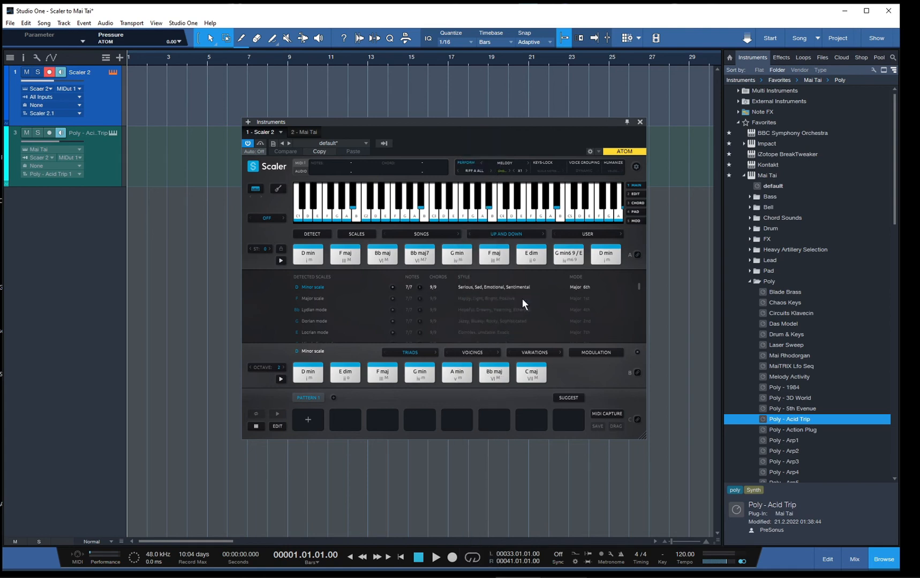
Step: Audition the Up and Down chord set through Mai Tai, set the performance speed to X0.5, and stop playback
{"action": "left_click", "coordinate": [281, 261]}
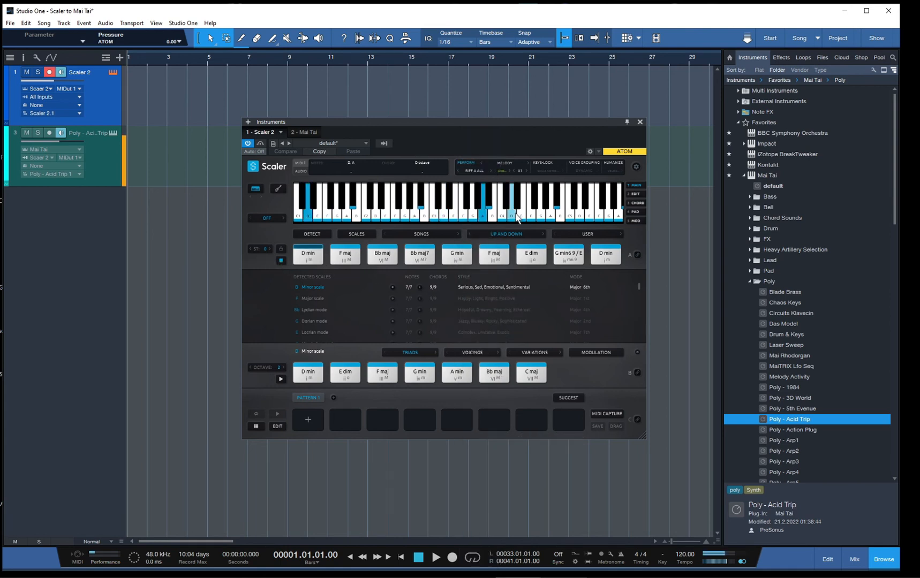
{"action": "left_click", "coordinate": [513, 170]}
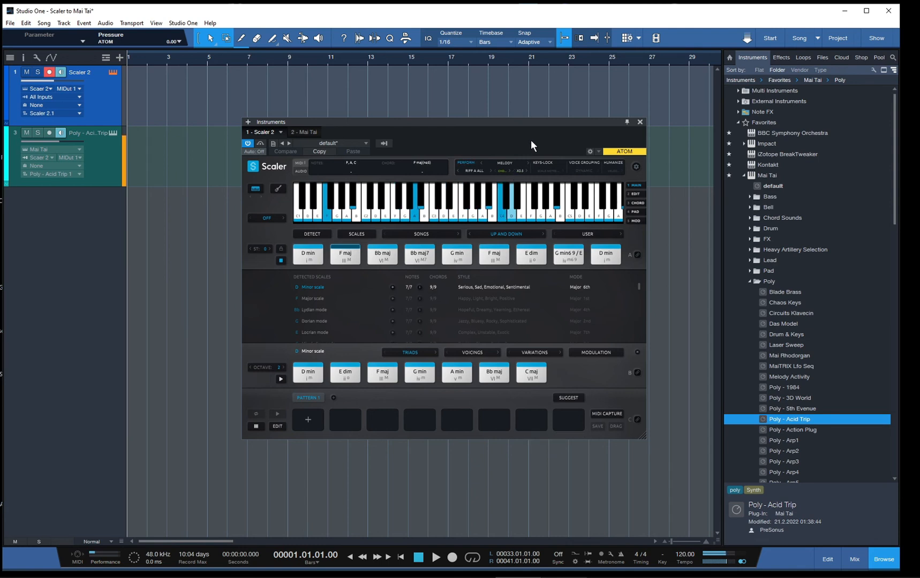
{"action": "left_click", "coordinate": [280, 260]}
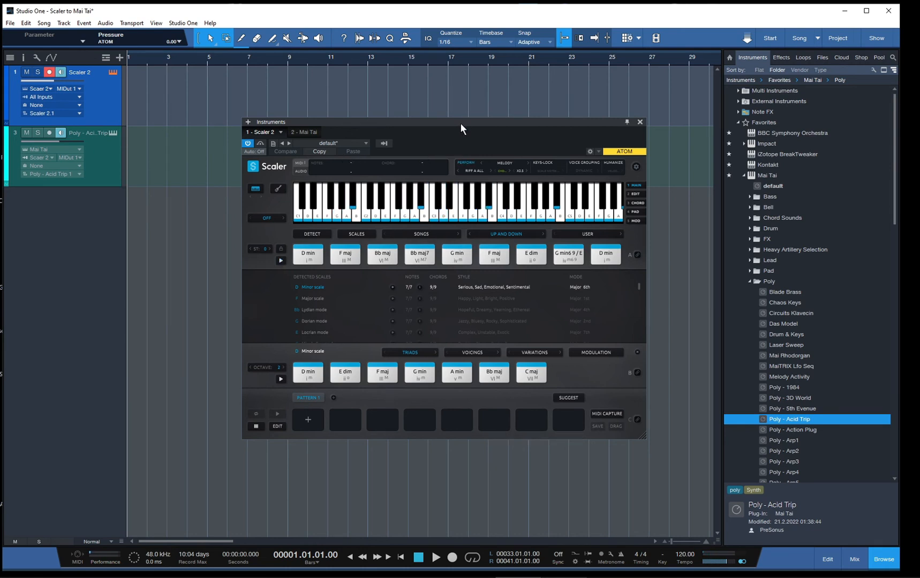
Step: Set Scaler's playback chord duration to 16 beats and close the settings
{"action": "left_click_drag", "start_coordinate": [460, 123], "coordinate": [424, 117]}
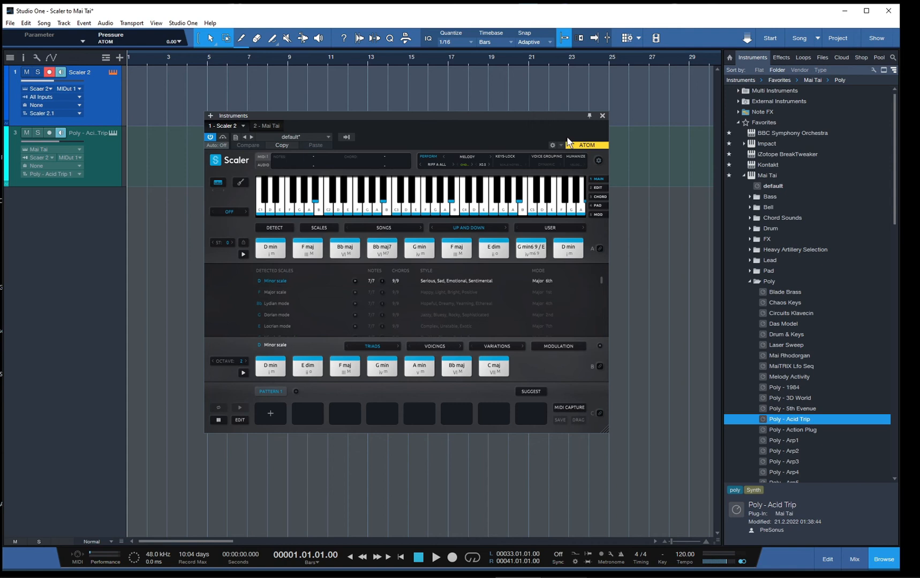
{"action": "left_click", "coordinate": [599, 160]}
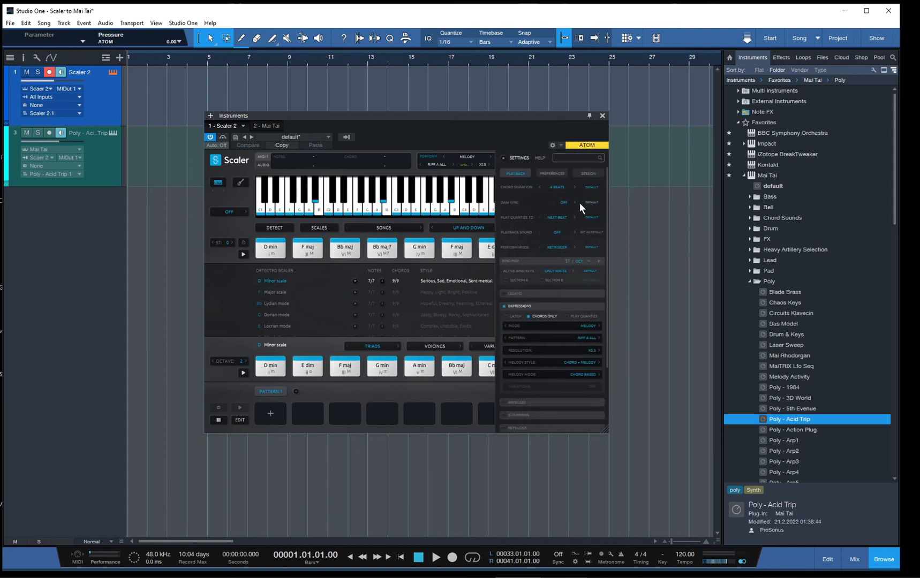
{"action": "left_click", "coordinate": [558, 186]}
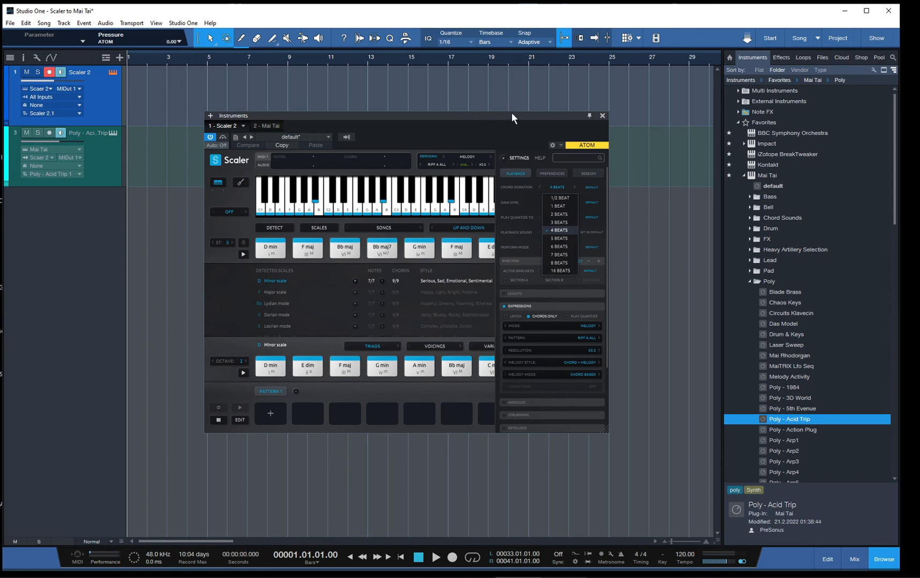
{"action": "left_click", "coordinate": [561, 270]}
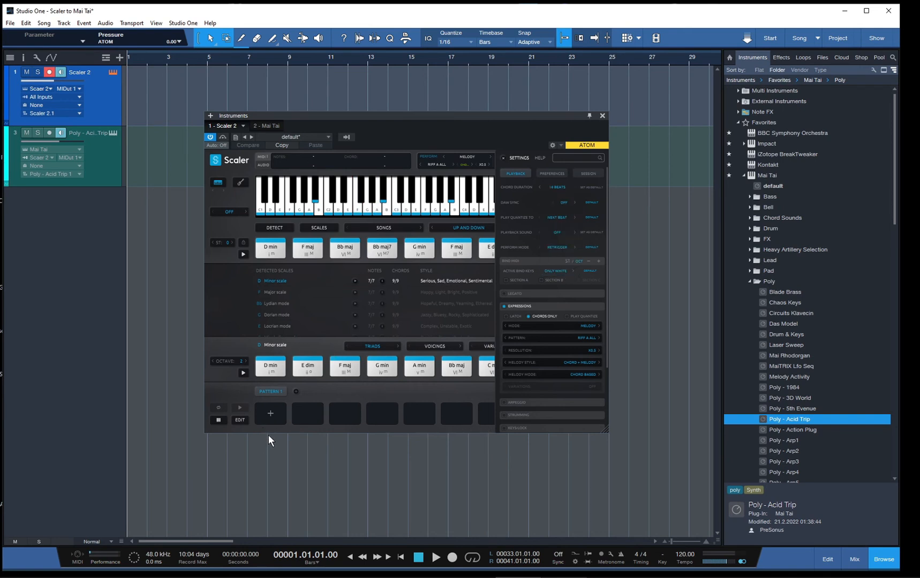
{"action": "left_click", "coordinate": [504, 158]}
{"action": "left_click_drag", "start_coordinate": [481, 114], "coordinate": [499, 120]}
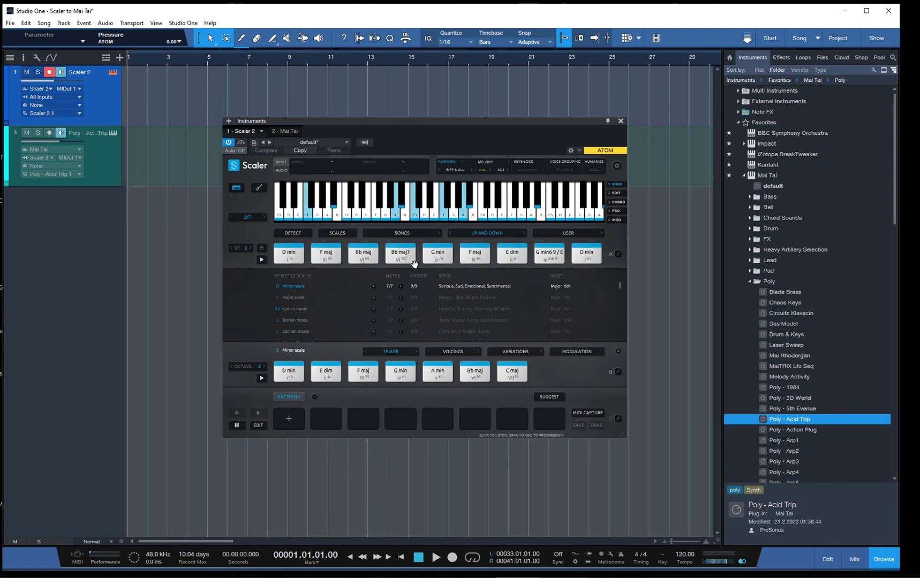
Step: Select all chords of the Up and Down set and replace the current pattern with them
{"action": "right_click", "coordinate": [308, 256]}
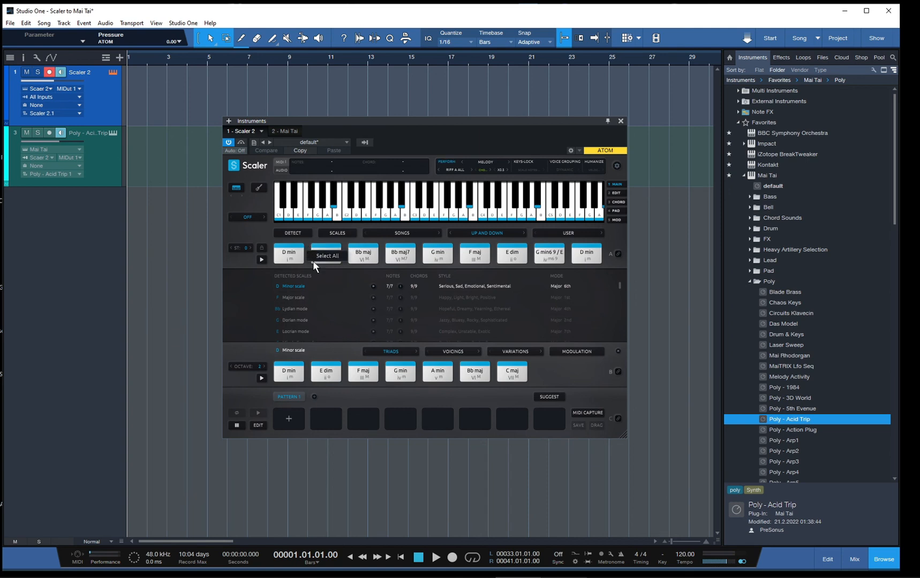
{"action": "left_click", "coordinate": [327, 256]}
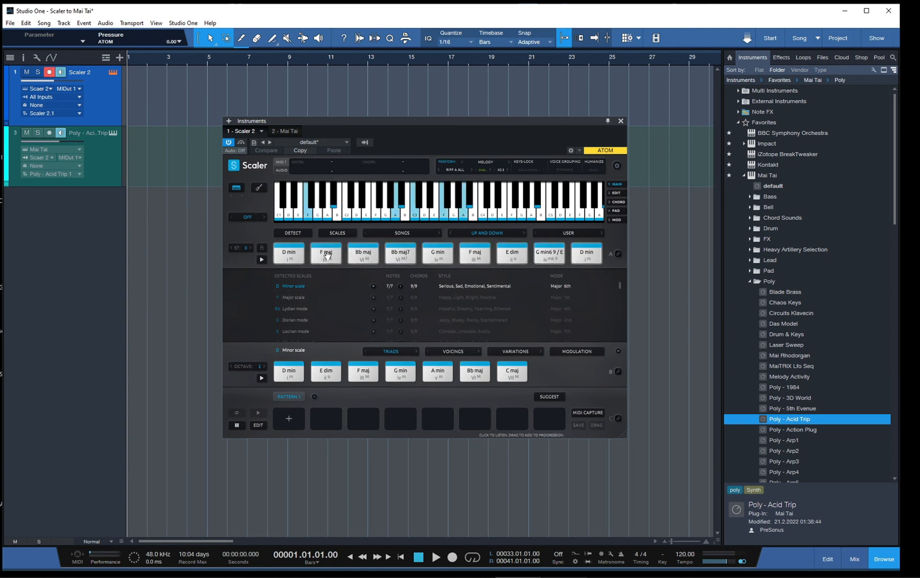
{"action": "right_click", "coordinate": [285, 255]}
{"action": "mouse_move", "coordinate": [310, 278]}
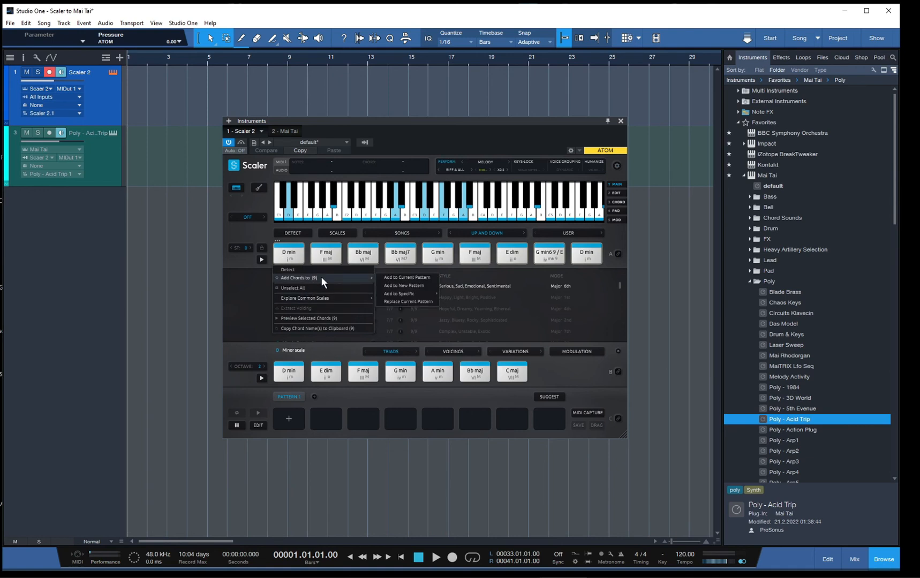
{"action": "left_click", "coordinate": [403, 304]}
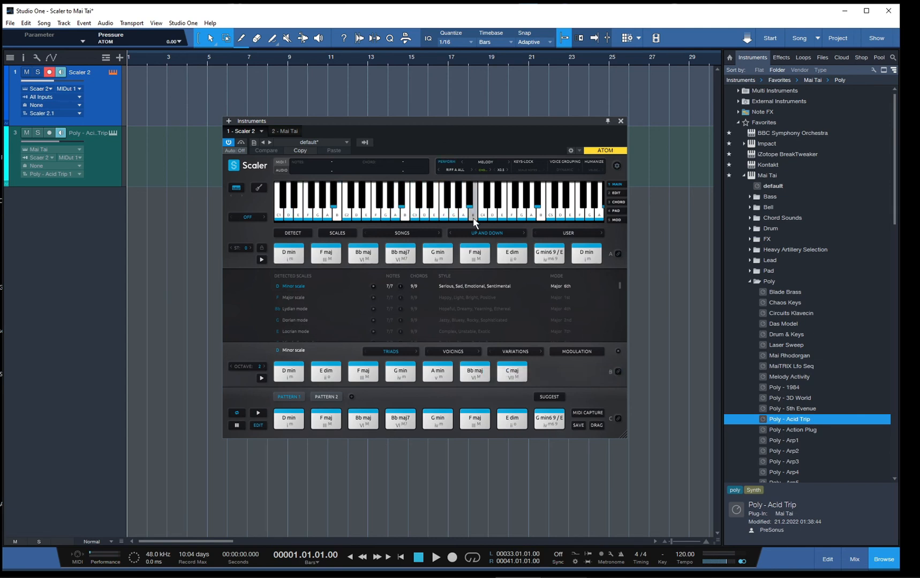
Step: Play Pattern 1 through Mai Tai to hear the melody performance, and stop it
{"action": "left_click_drag", "start_coordinate": [455, 123], "coordinate": [481, 110]}
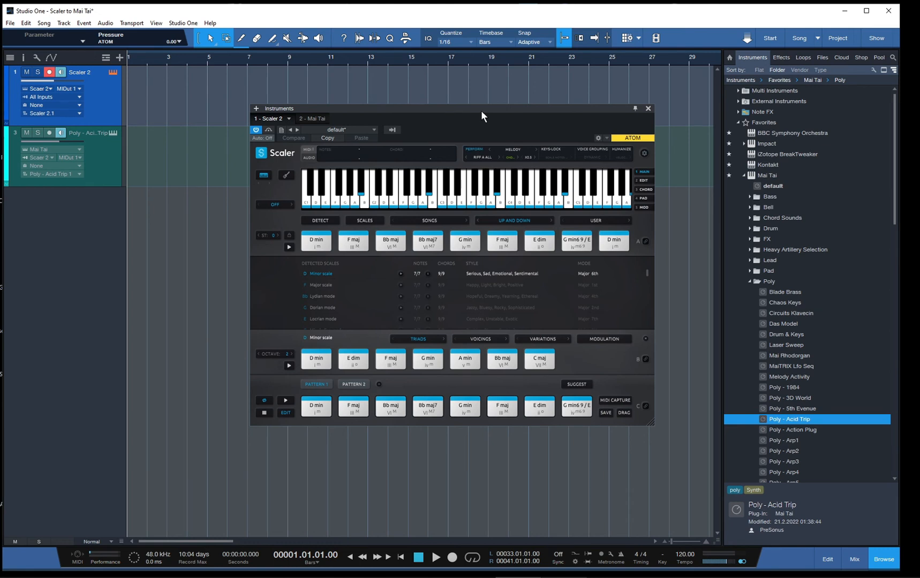
{"action": "left_click", "coordinate": [287, 402]}
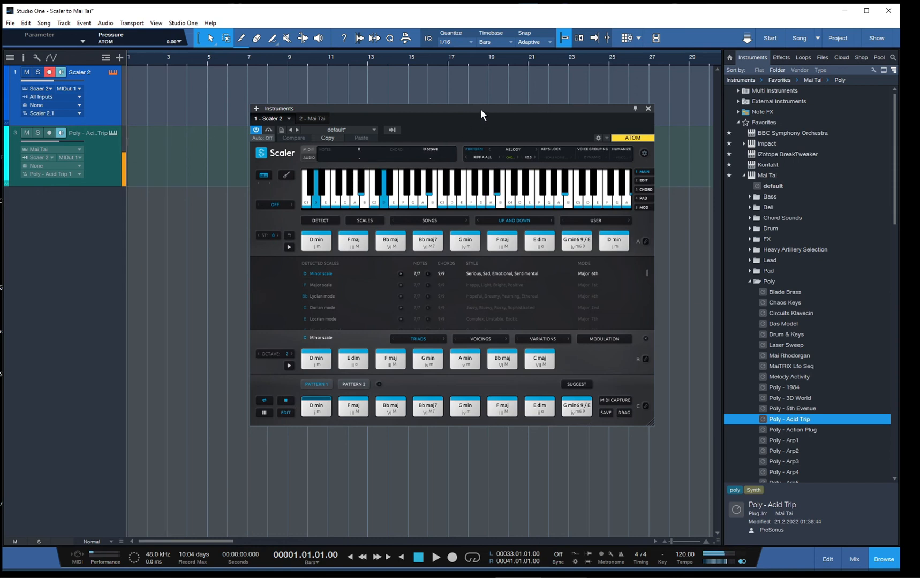
{"action": "left_click_drag", "start_coordinate": [480, 109], "coordinate": [444, 116]}
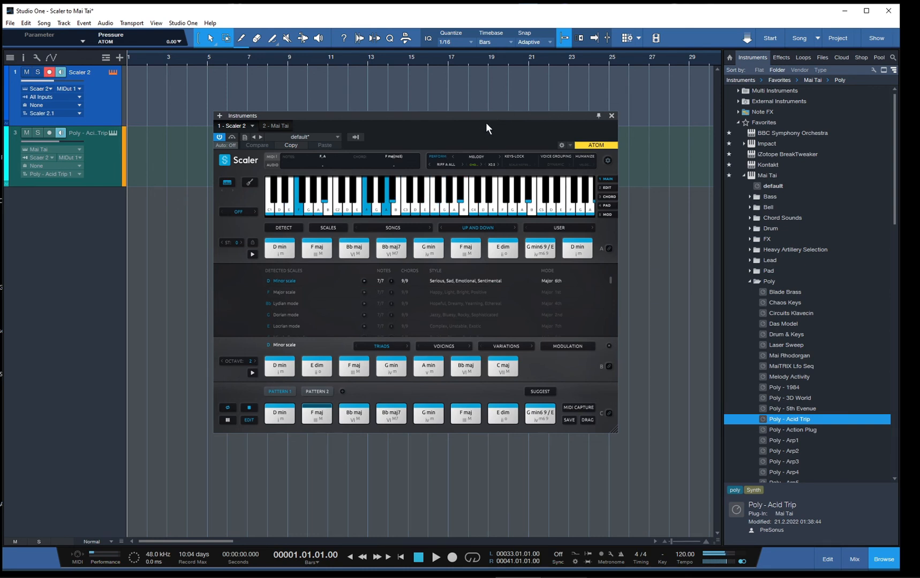
{"action": "left_click", "coordinate": [250, 408]}
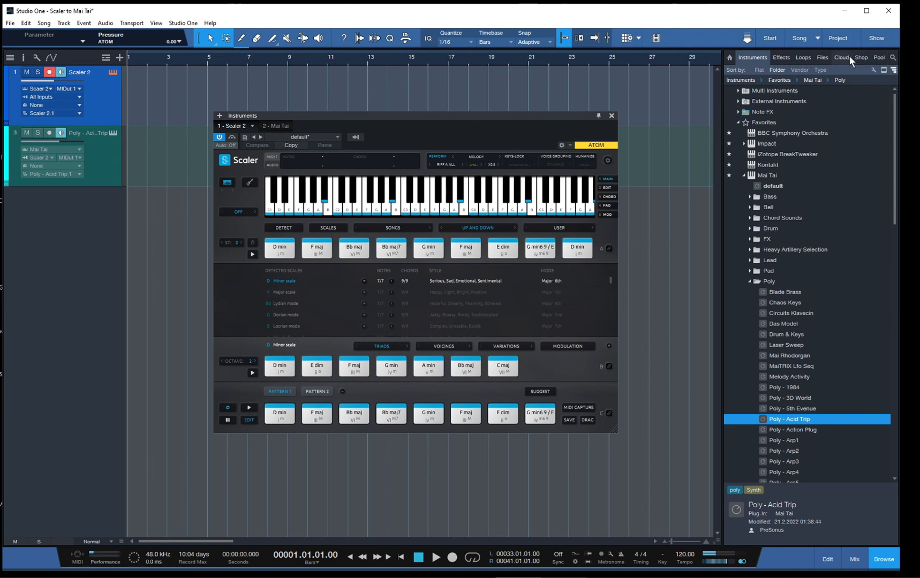
Step: Show the audio files in the song's pool and unhide the Drum Mix track
{"action": "left_click", "coordinate": [878, 57]}
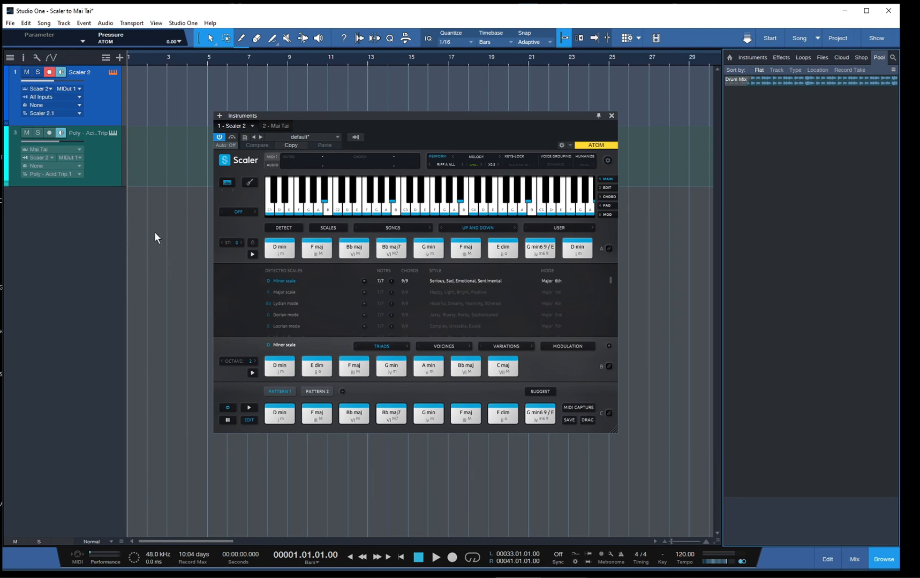
{"action": "left_click", "coordinate": [10, 58]}
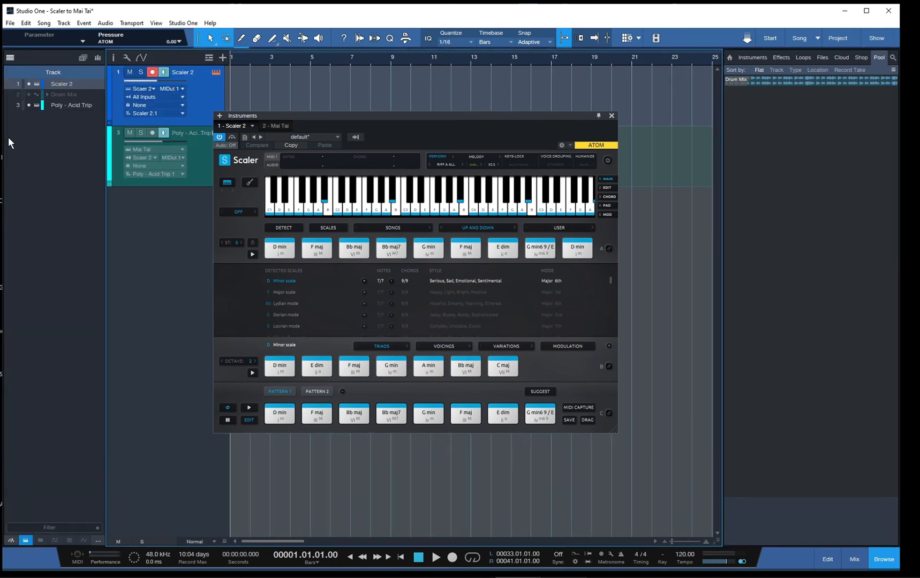
{"action": "left_click", "coordinate": [29, 95]}
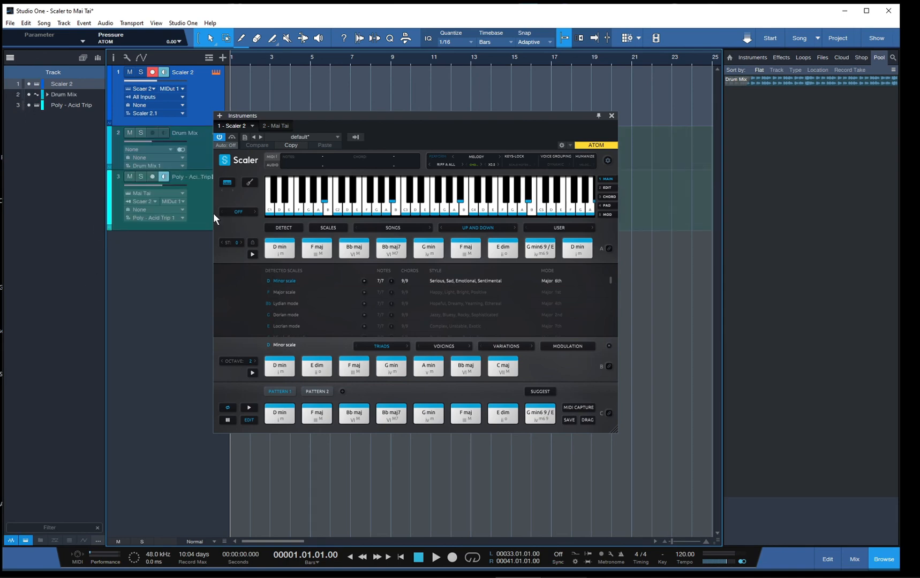
Step: Close the Scaler window, move the Drum Mix track below Poly - Acid Trip, and place the Drum Mix loop on it at bar 1
{"action": "left_click_drag", "start_coordinate": [388, 114], "coordinate": [495, 210]}
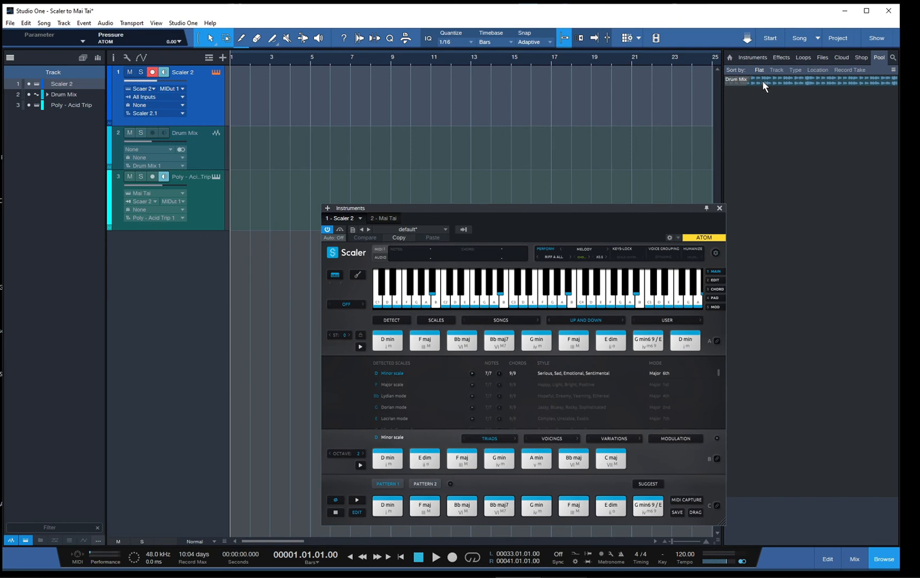
{"action": "left_click_drag", "start_coordinate": [748, 78], "coordinate": [238, 214]}
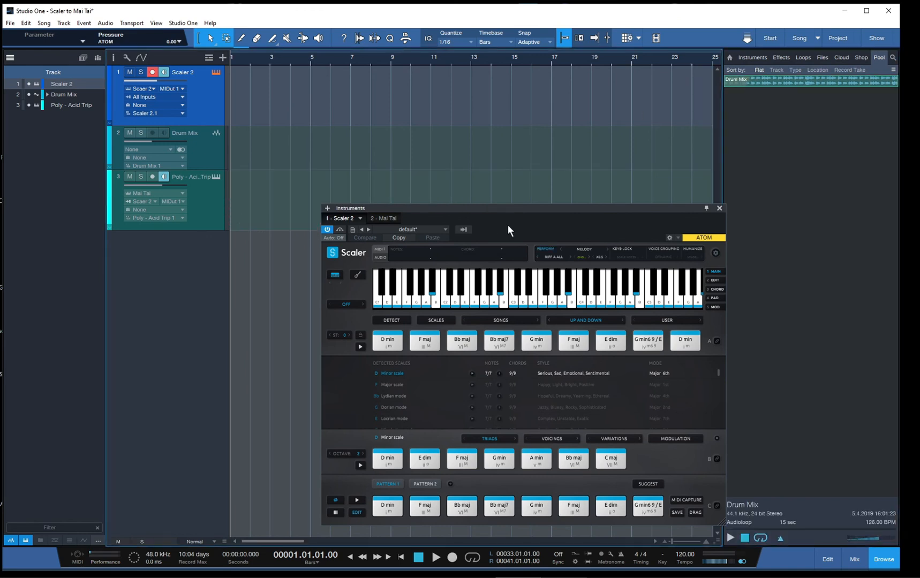
{"action": "left_click", "coordinate": [720, 208]}
{"action": "left_click_drag", "start_coordinate": [737, 79], "coordinate": [241, 219]}
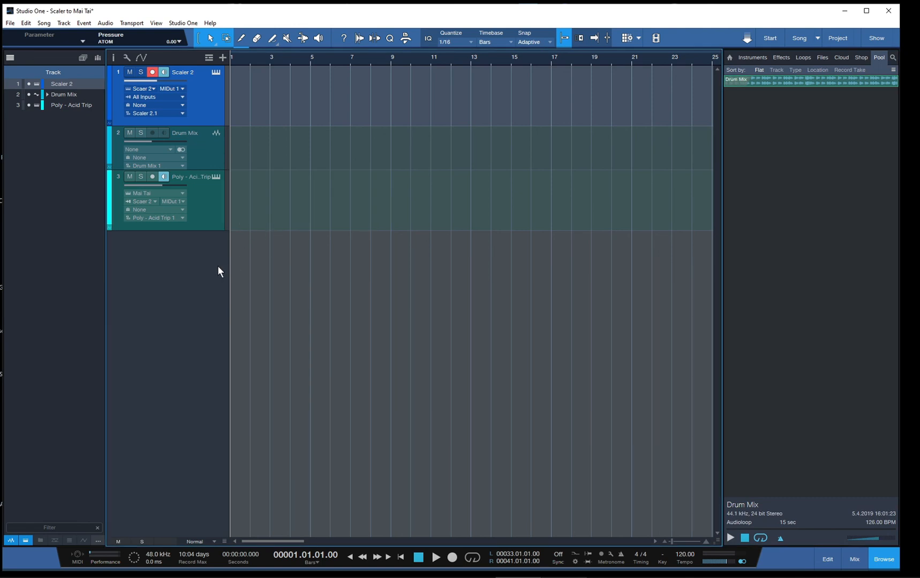
{"action": "left_click", "coordinate": [210, 199]}
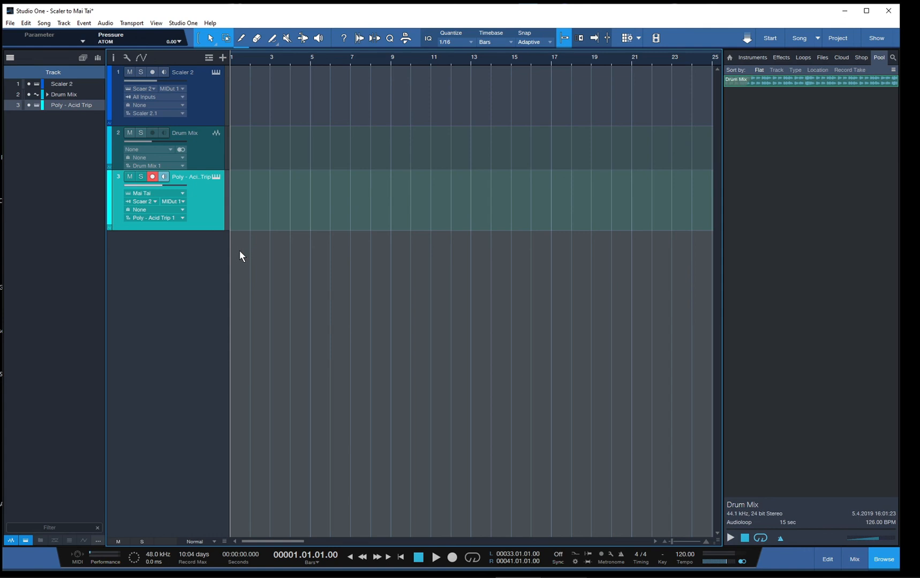
{"action": "left_click_drag", "start_coordinate": [208, 168], "coordinate": [214, 227]}
{"action": "left_click_drag", "start_coordinate": [738, 80], "coordinate": [242, 228]}
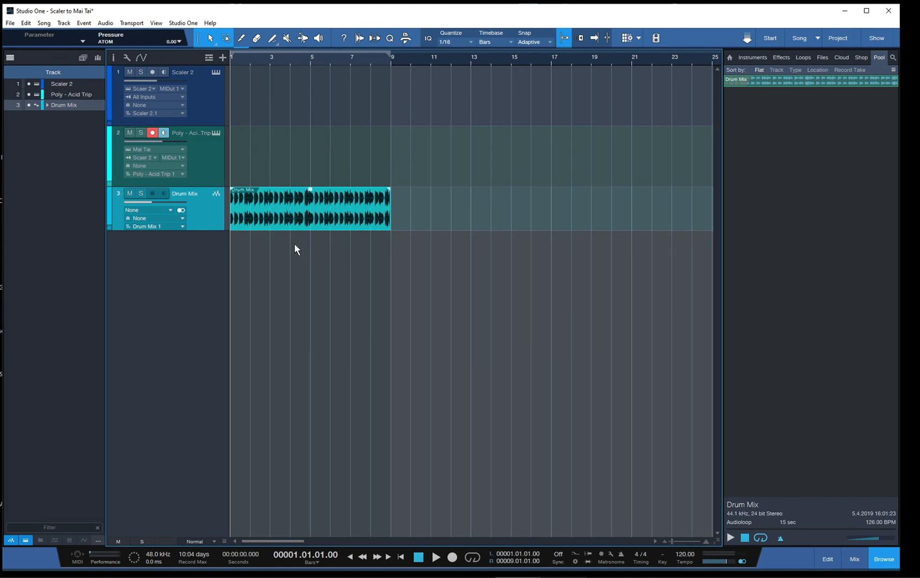
Step: Duplicate the Drum Mix clip twice to fill up to bar 25 and give the first clip a fade-in of about one bar
{"action": "key", "text": "d"}
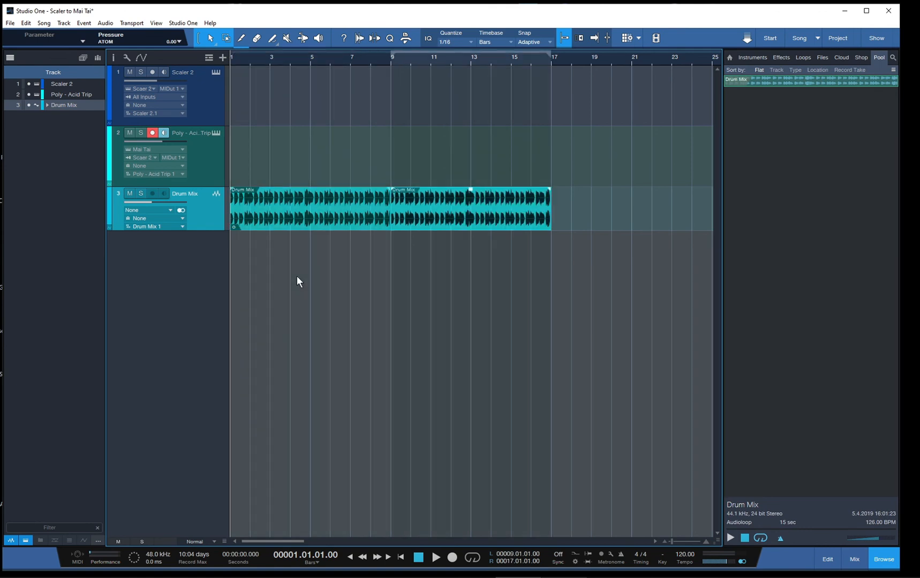
{"action": "key", "text": "d"}
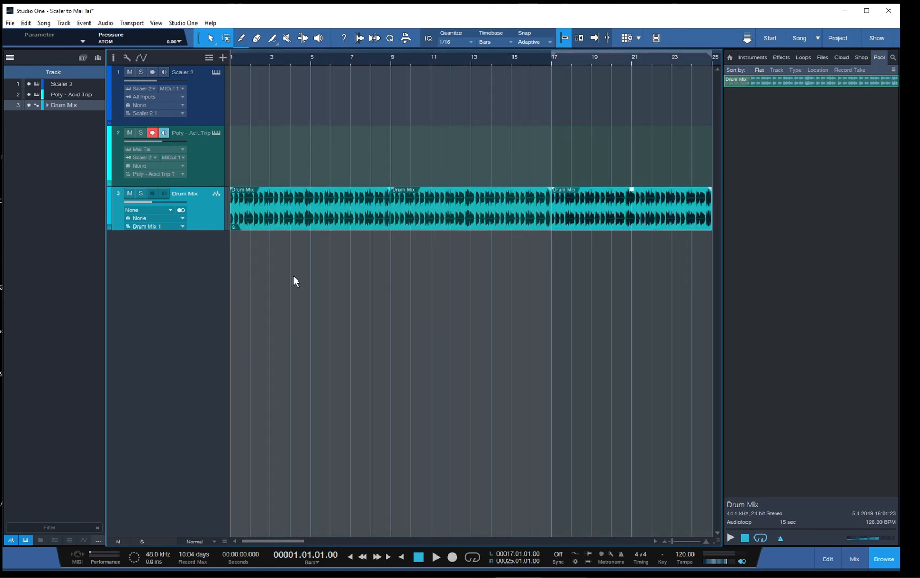
{"action": "left_click_drag", "start_coordinate": [233, 191], "coordinate": [256, 198]}
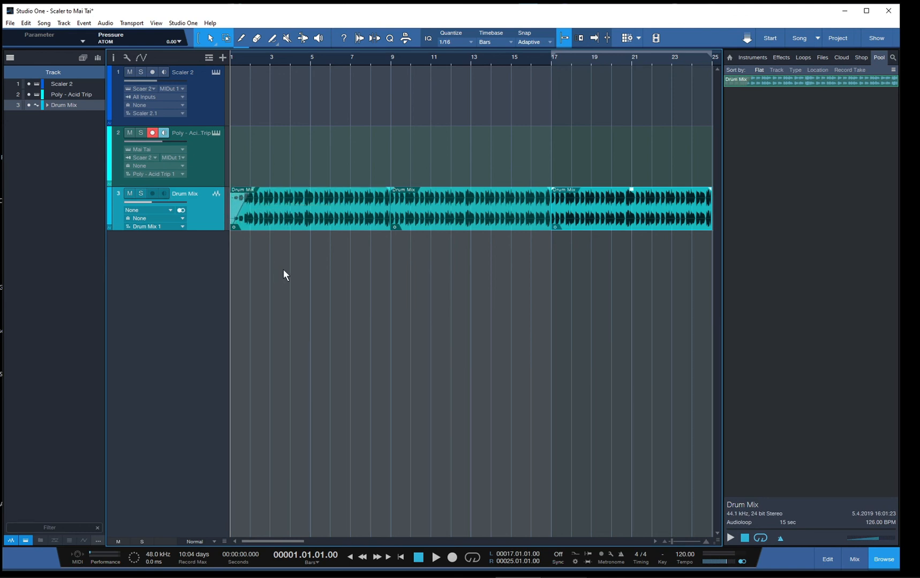
Step: Reopen the Scaler 2 instrument window, hide the track list, and move the window clear of the first Drum Mix clip
{"action": "left_click", "coordinate": [215, 73]}
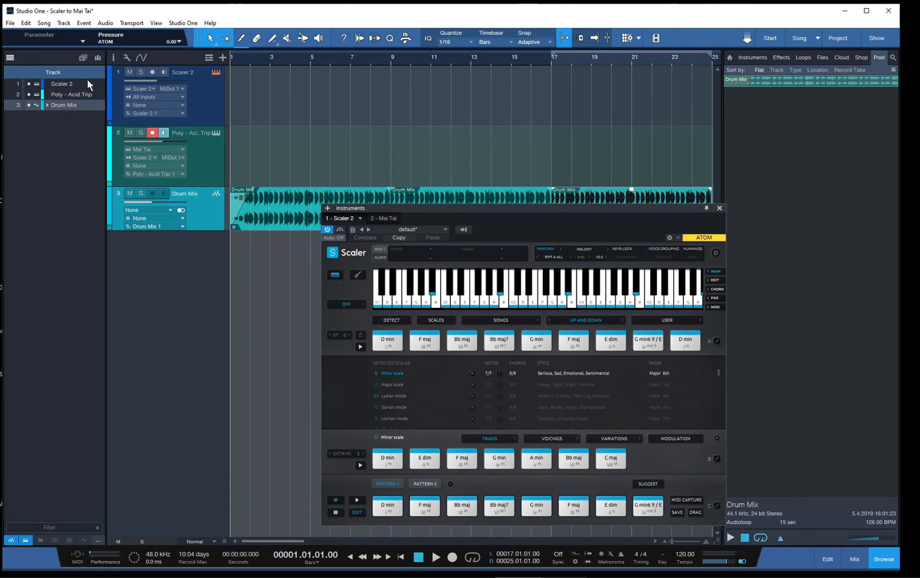
{"action": "left_click", "coordinate": [10, 58]}
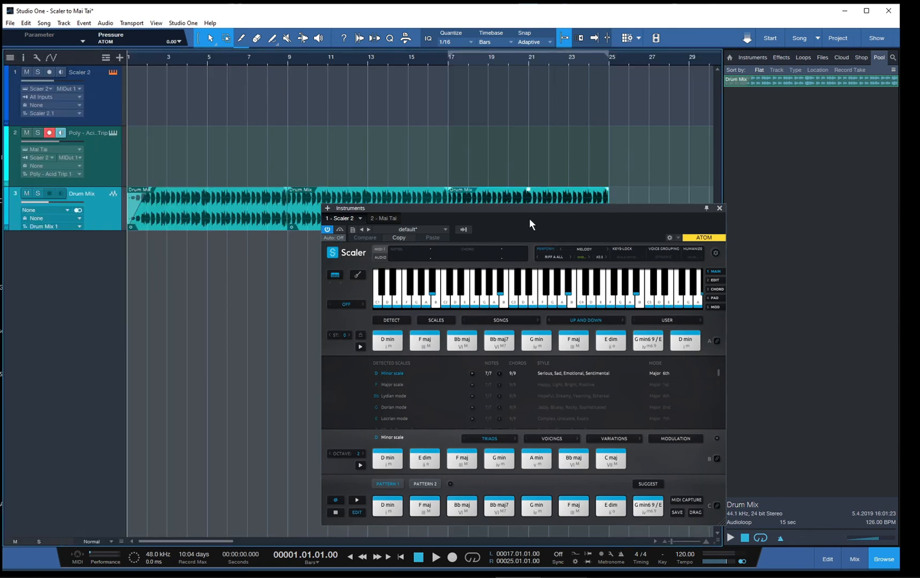
{"action": "left_click_drag", "start_coordinate": [524, 210], "coordinate": [589, 161]}
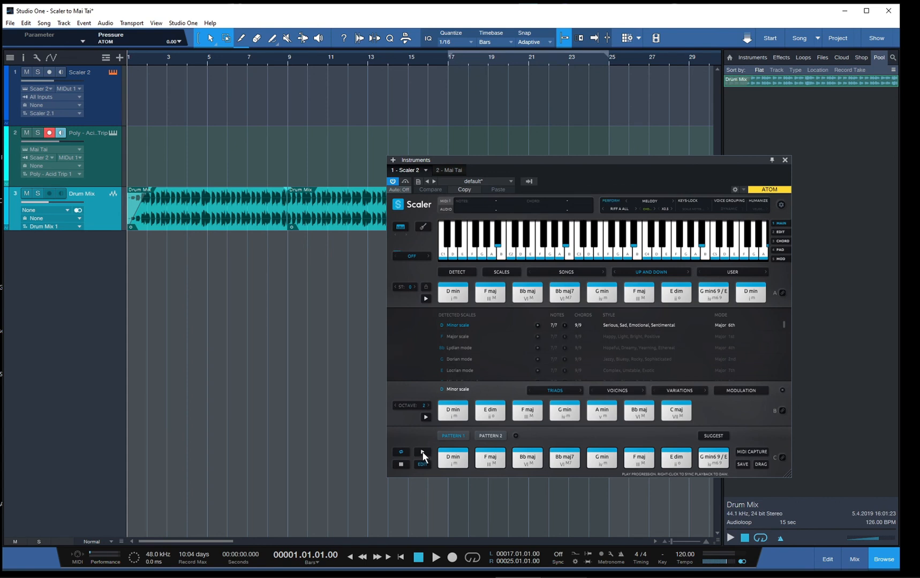
Step: Sync Scaler's pattern playback to the DAW and play the song from bar 1, showing Mai Tai's editor while it plays
{"action": "right_click", "coordinate": [423, 454]}
{"action": "left_click", "coordinate": [436, 558]}
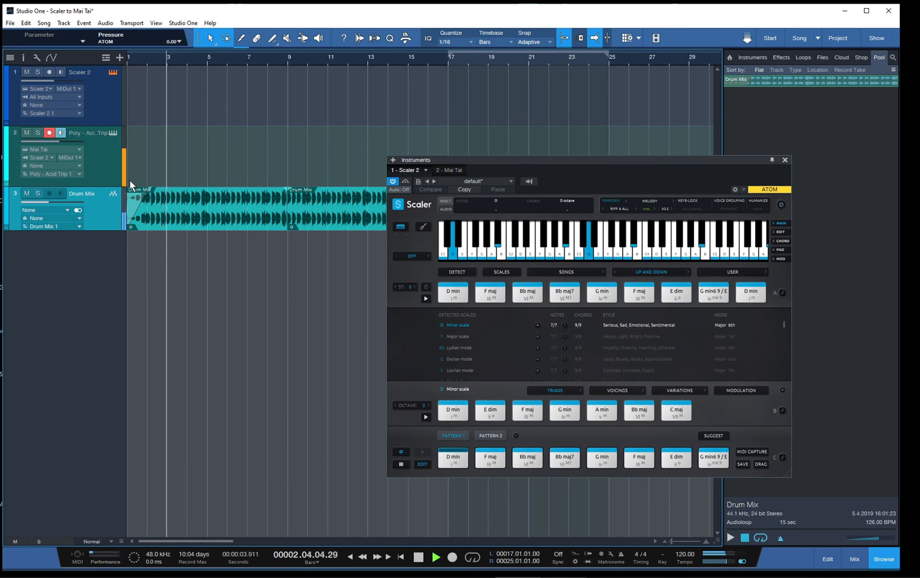
{"action": "left_click", "coordinate": [92, 136]}
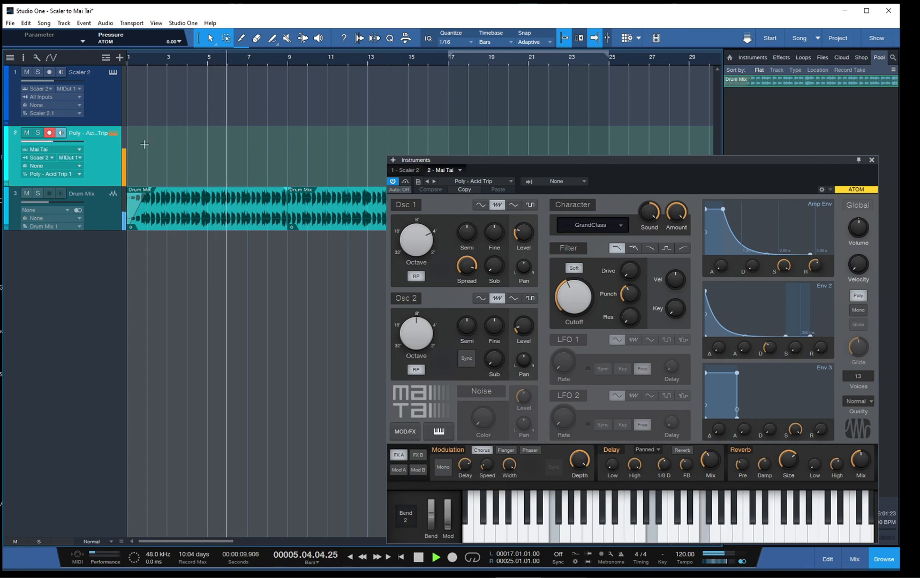
{"action": "left_click_drag", "start_coordinate": [533, 157], "coordinate": [478, 112]}
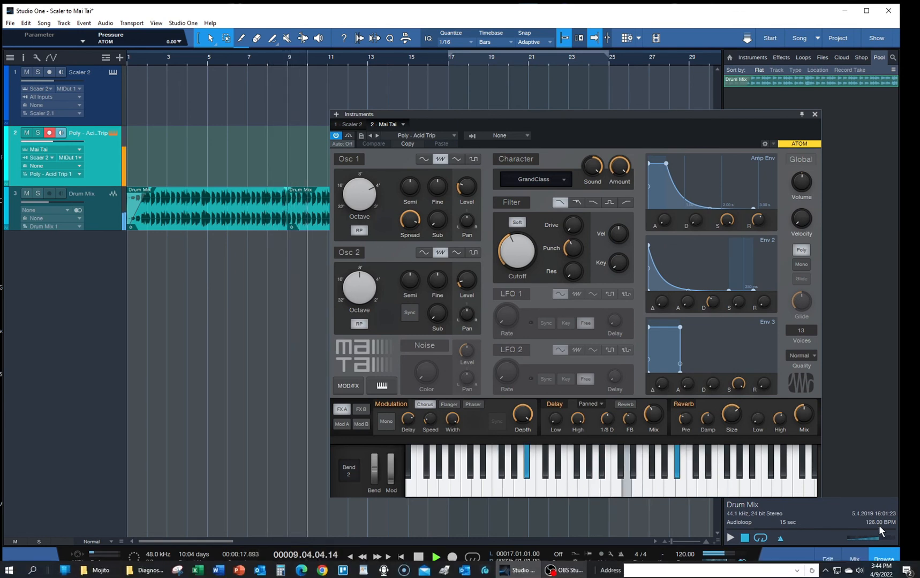
Step: Show the mixer with the Main channel uncovered and lower the Main output level to -7.9 dB
{"action": "left_click", "coordinate": [855, 559]}
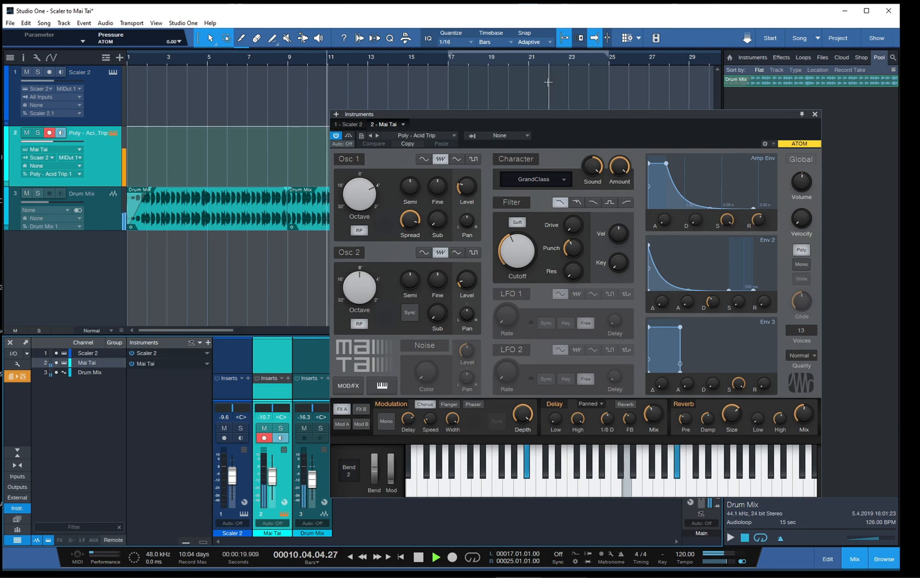
{"action": "left_click_drag", "start_coordinate": [560, 116], "coordinate": [565, 6]}
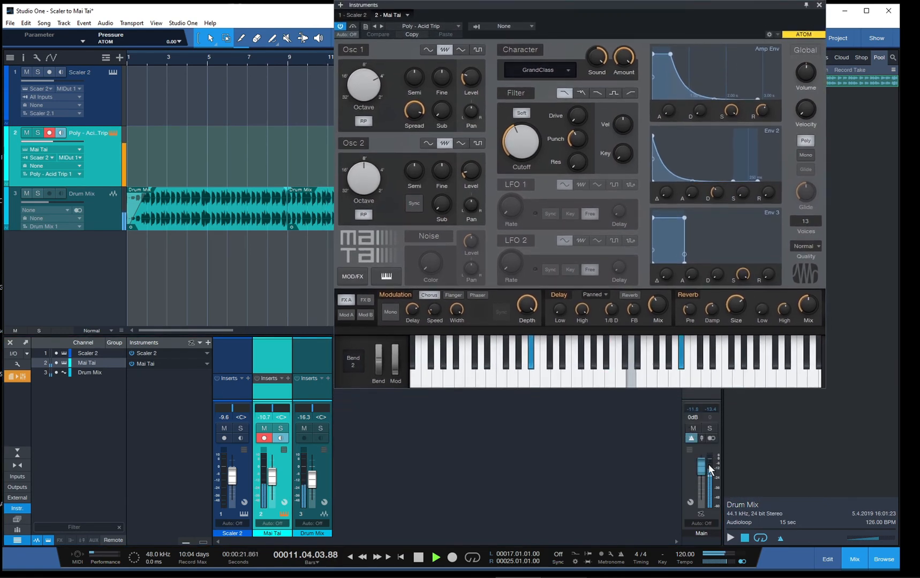
{"action": "left_click_drag", "start_coordinate": [701, 464], "coordinate": [701, 474]}
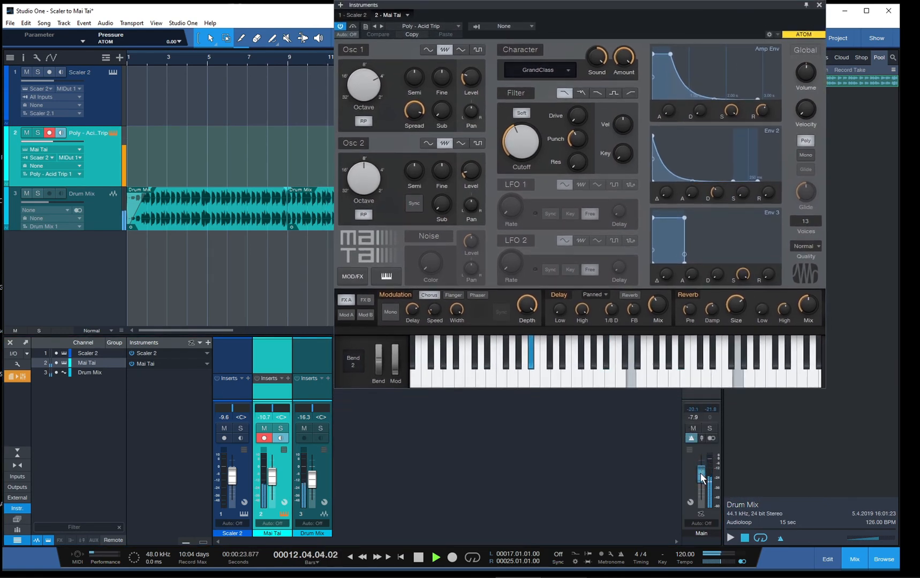
Step: Return to the Scaler 2 editor and change its internal sound from Off to FM Bass
{"action": "left_click_drag", "start_coordinate": [496, 5], "coordinate": [485, 44]}
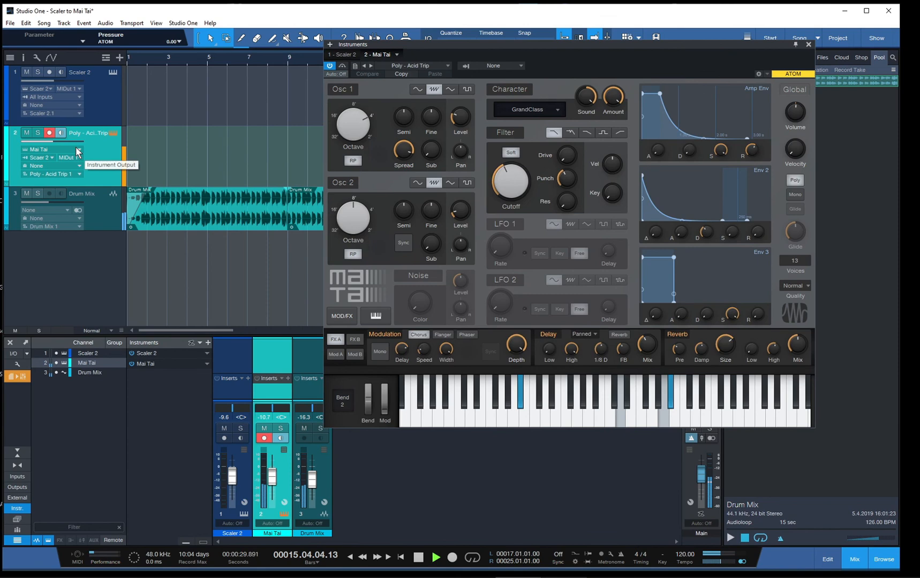
{"action": "left_click", "coordinate": [345, 54]}
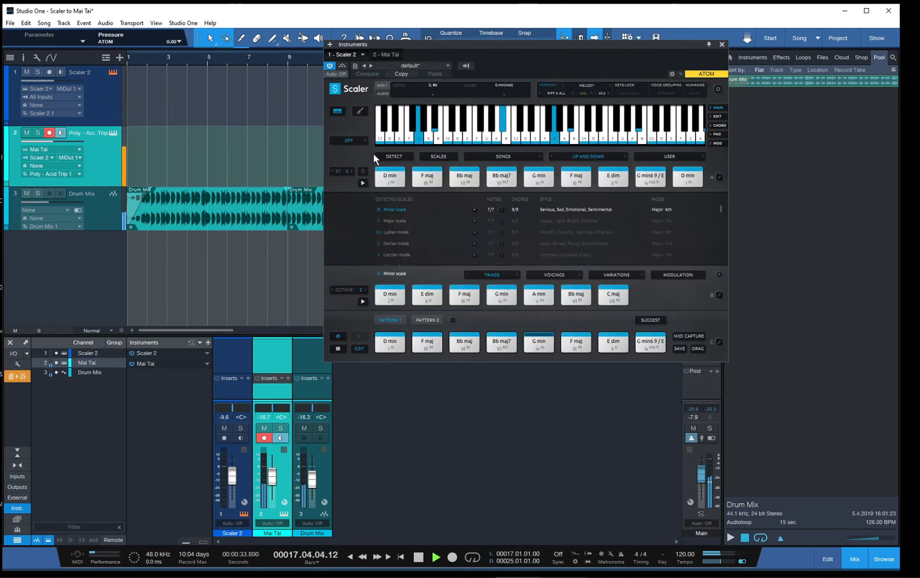
{"action": "left_click", "coordinate": [349, 139]}
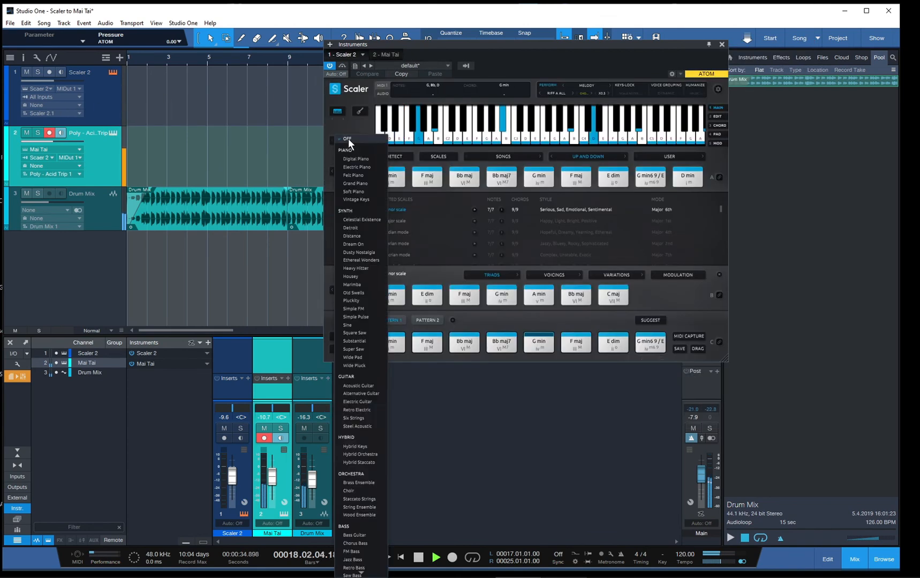
{"action": "left_click", "coordinate": [353, 551]}
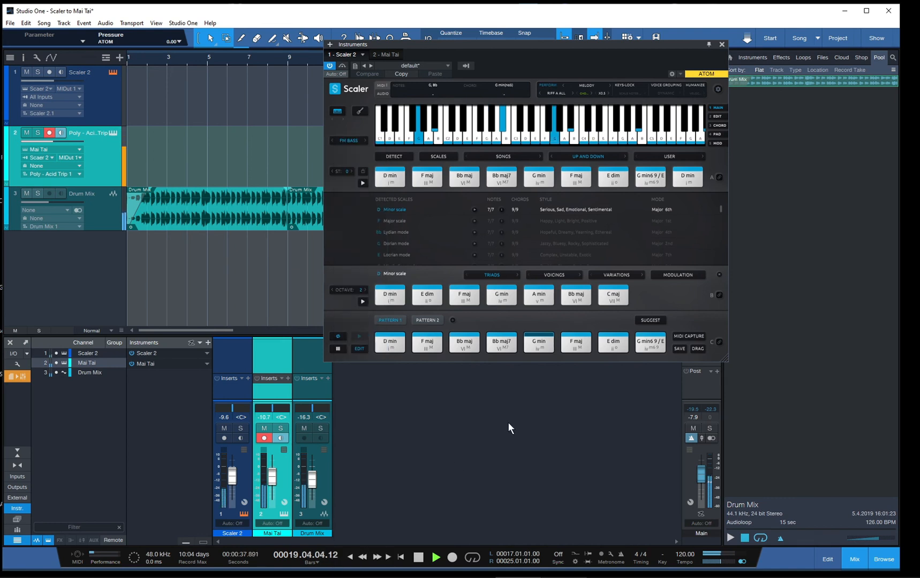
Step: Raise the Main output level to about -5.0 dB and stop song playback
{"action": "left_click_drag", "start_coordinate": [515, 45], "coordinate": [534, 62]}
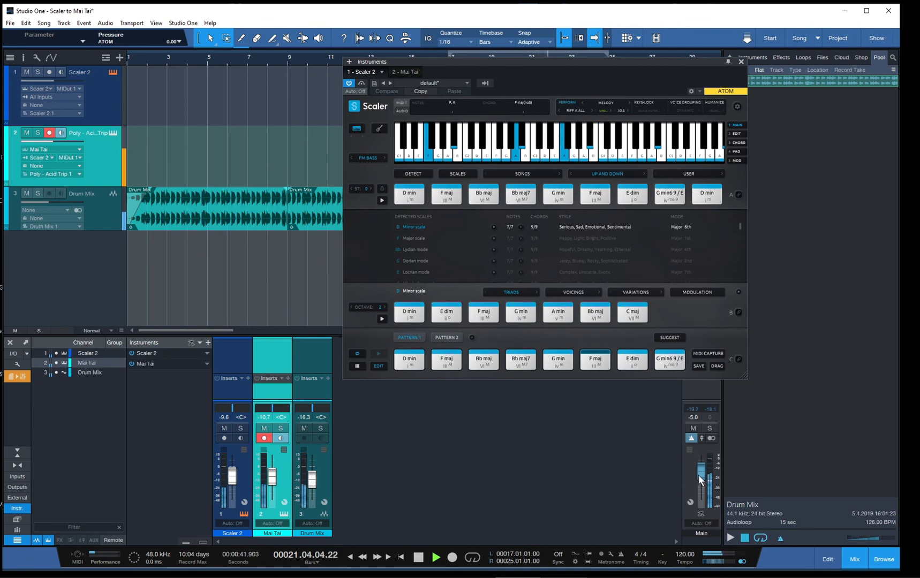
{"action": "left_click_drag", "start_coordinate": [699, 475], "coordinate": [699, 473]}
{"action": "left_click_drag", "start_coordinate": [584, 62], "coordinate": [530, 111]}
{"action": "left_click", "coordinate": [418, 557]}
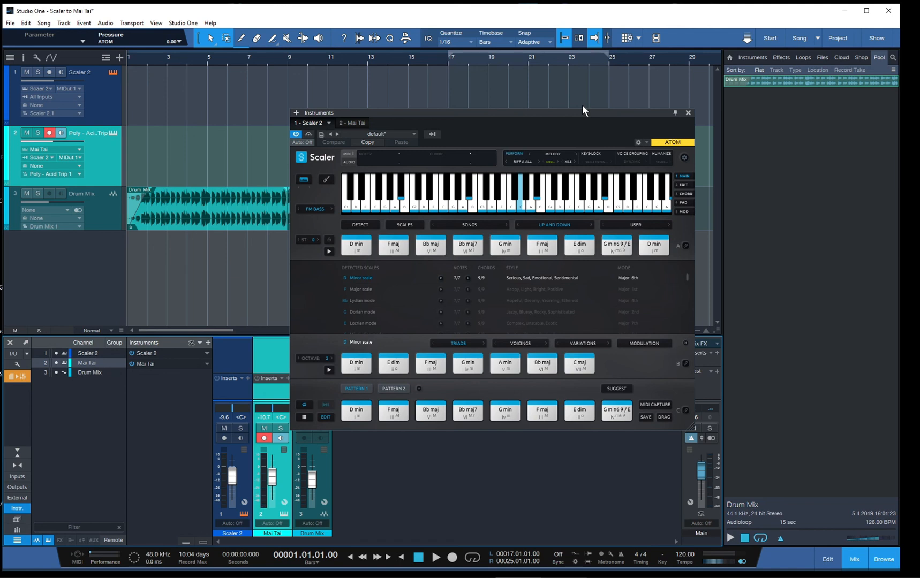
{"action": "left_click_drag", "start_coordinate": [582, 113], "coordinate": [602, 116]}
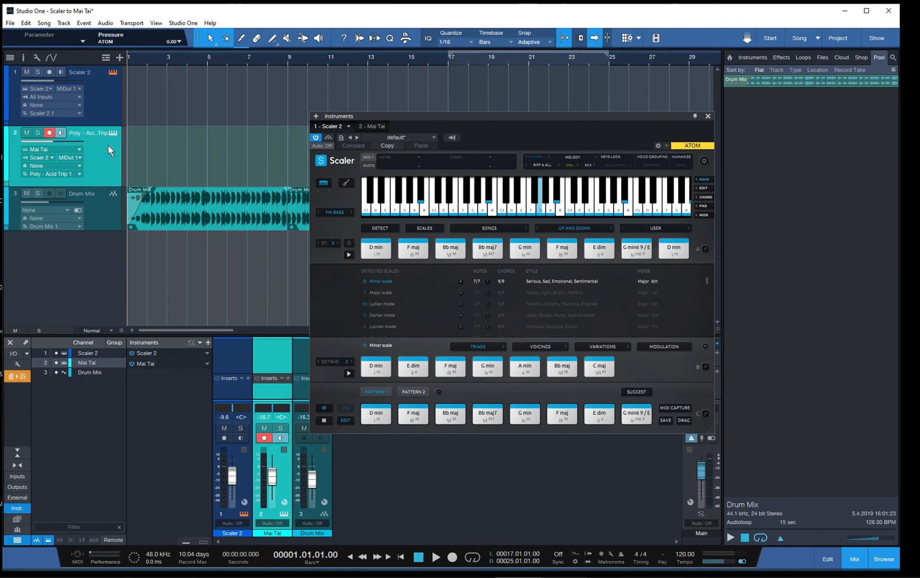
Step: Record Scaler's output on the Poly - Acid Trip track from bar 1 to about bar 25, switching Scaler's Perform mode off and on twice
{"action": "left_click", "coordinate": [452, 558]}
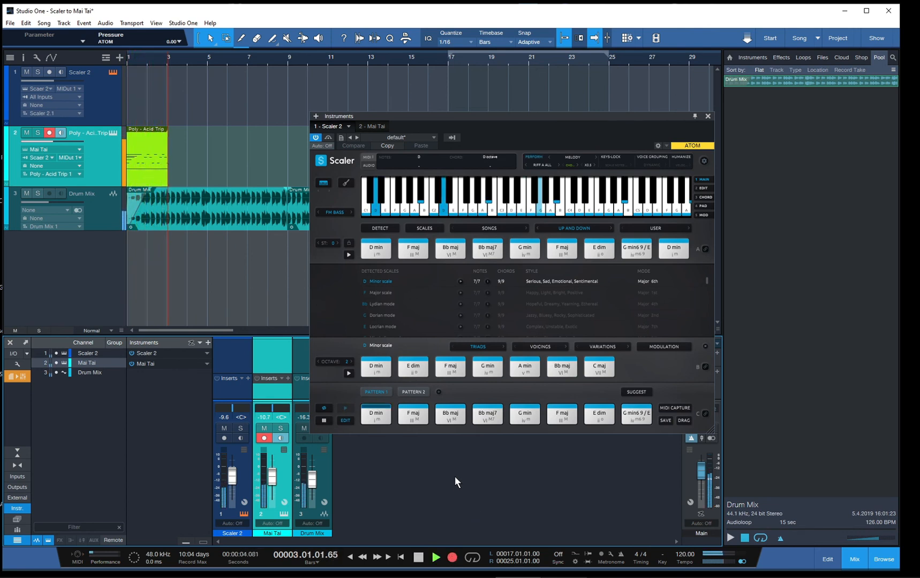
{"action": "left_click", "coordinate": [534, 155]}
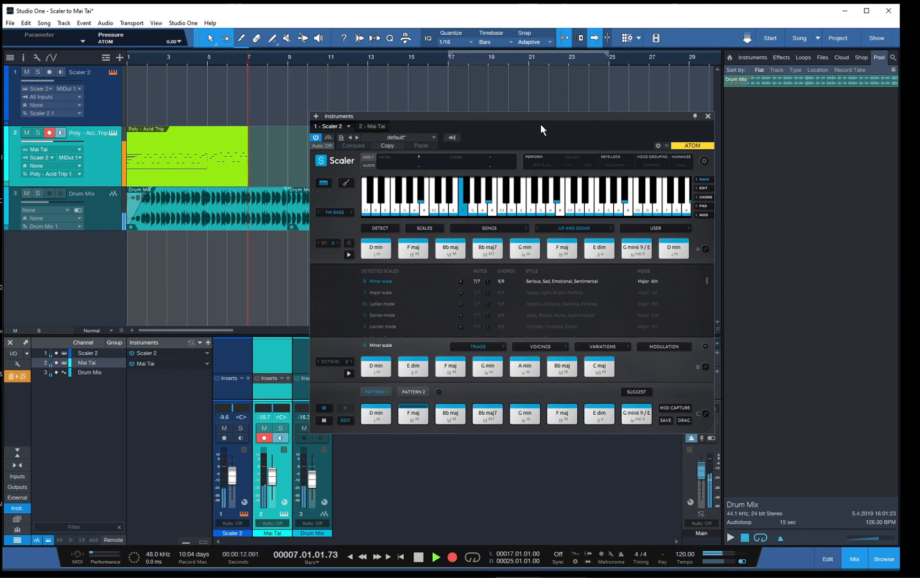
{"action": "left_click", "coordinate": [533, 157]}
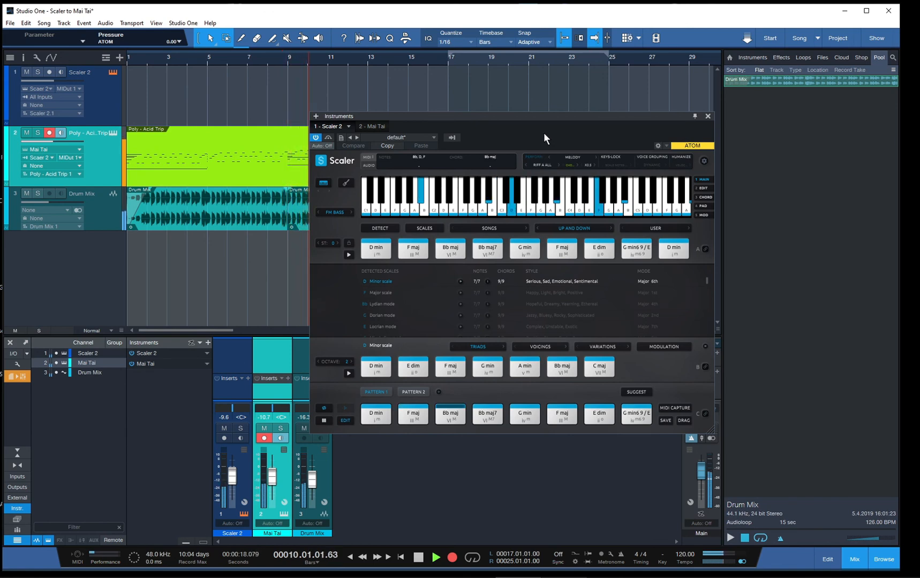
{"action": "left_click_drag", "start_coordinate": [533, 117], "coordinate": [640, 105]}
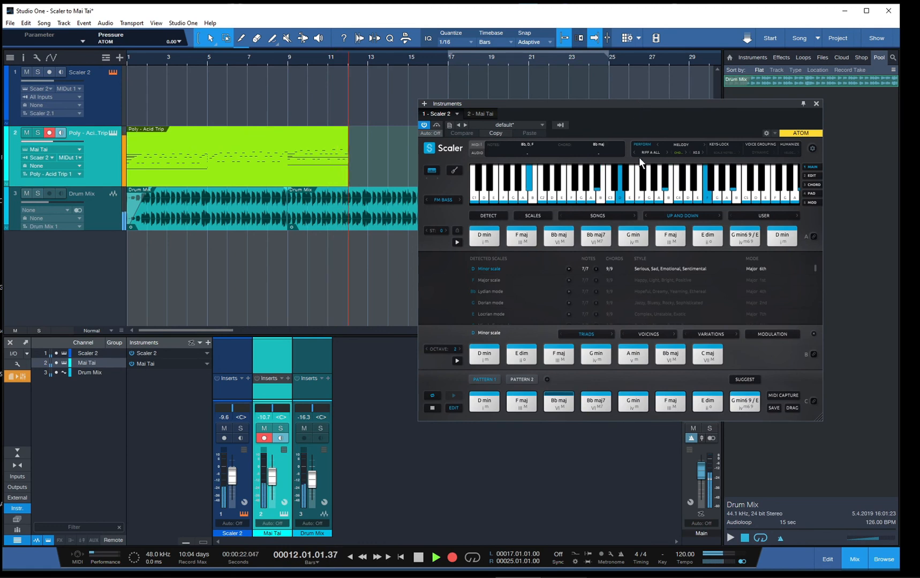
{"action": "left_click", "coordinate": [643, 143]}
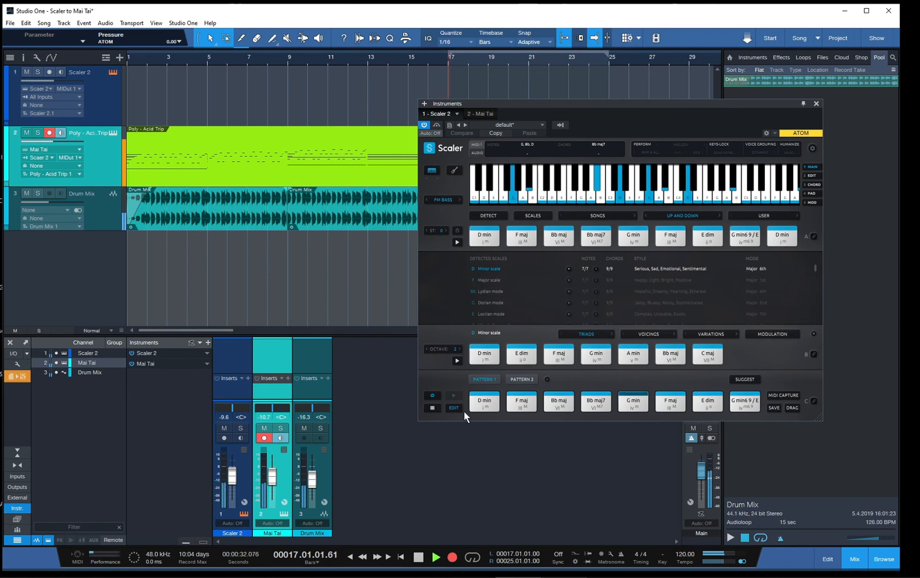
{"action": "left_click_drag", "start_coordinate": [589, 105], "coordinate": [579, 224]}
{"action": "left_click_drag", "start_coordinate": [578, 222], "coordinate": [578, 219]}
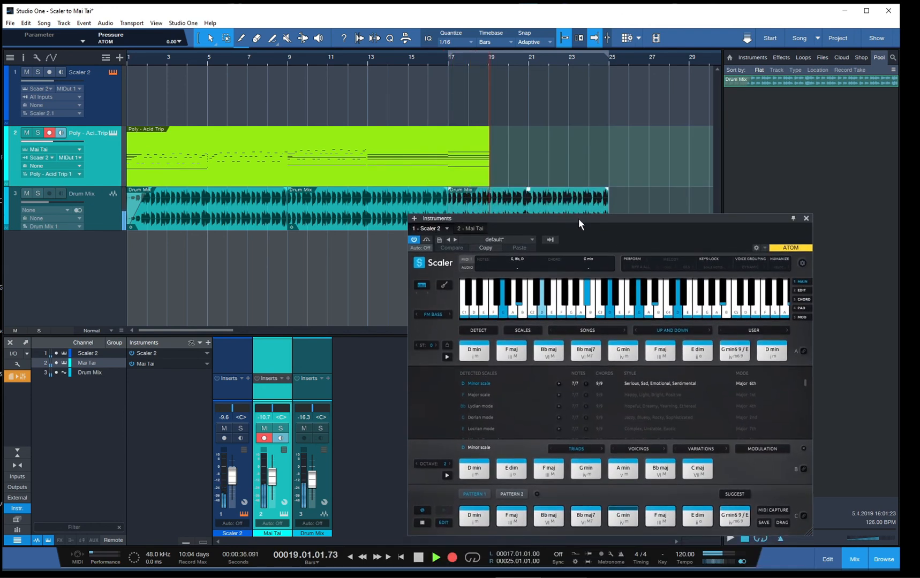
{"action": "left_click", "coordinate": [632, 258]}
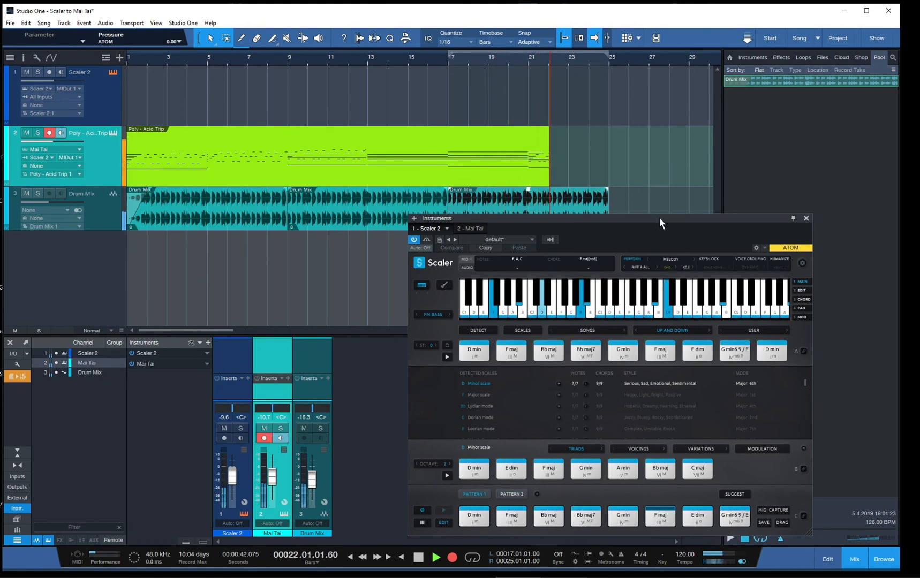
{"action": "left_click_drag", "start_coordinate": [659, 218], "coordinate": [673, 128]}
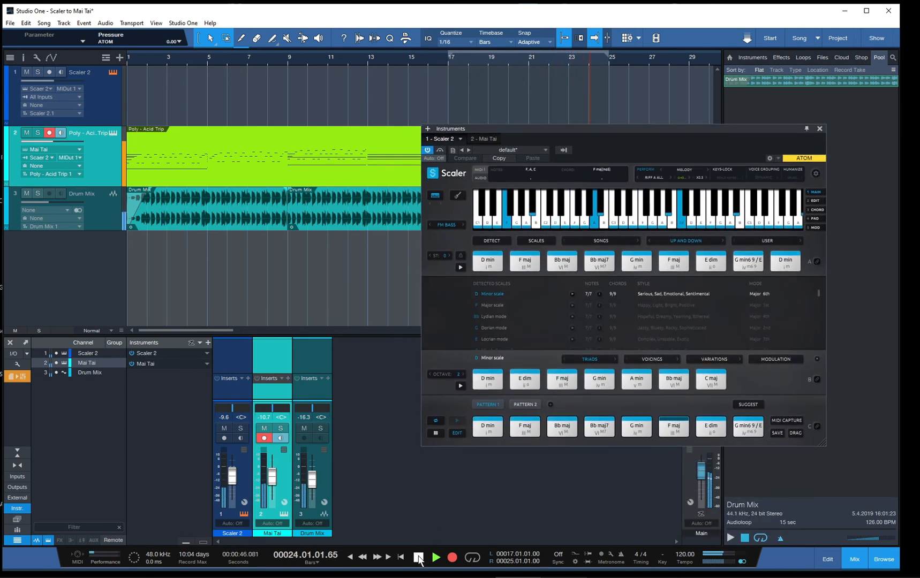
{"action": "left_click", "coordinate": [418, 558]}
Step: Show the Mai Tai editor and position its window over the middle of the arrangement
{"action": "left_click", "coordinate": [484, 138]}
{"action": "left_click_drag", "start_coordinate": [635, 130], "coordinate": [440, 186]}
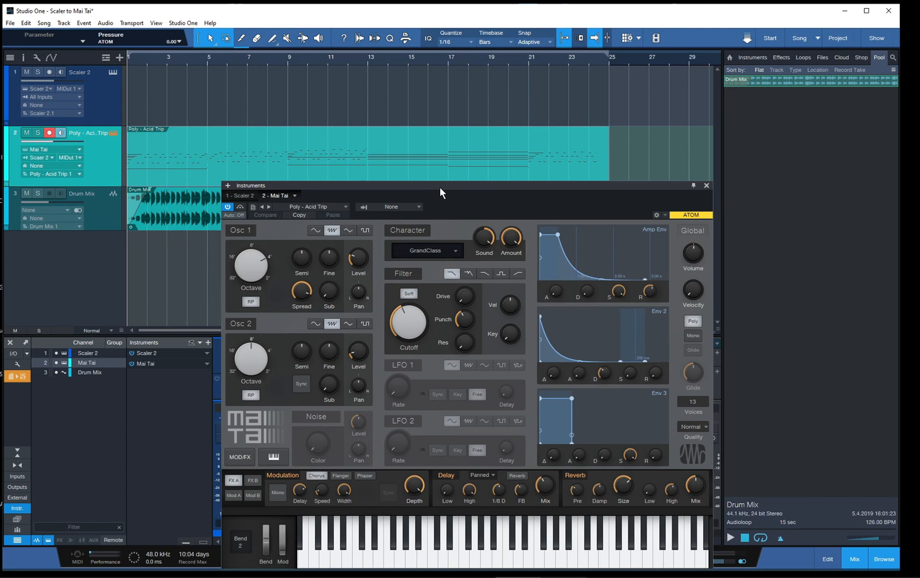
{"action": "left_click_drag", "start_coordinate": [440, 186], "coordinate": [430, 112]}
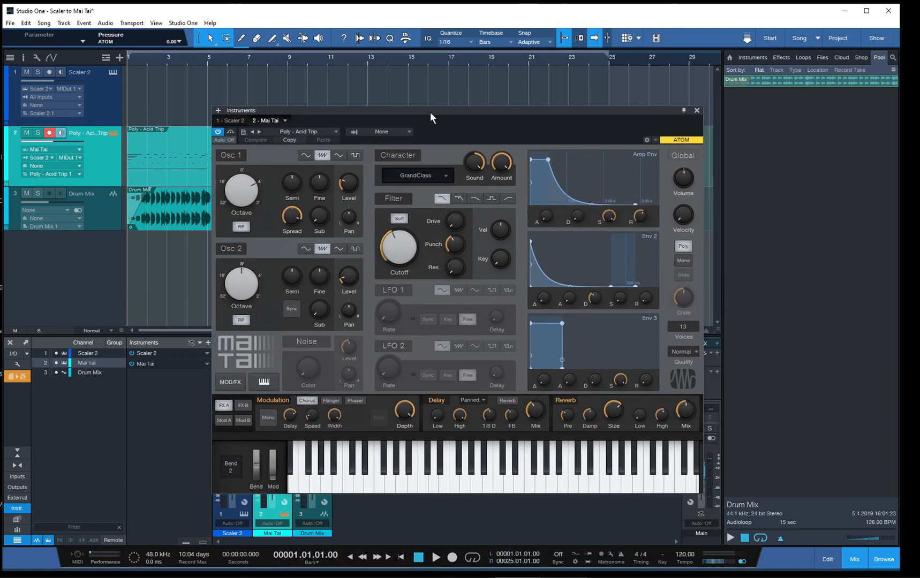